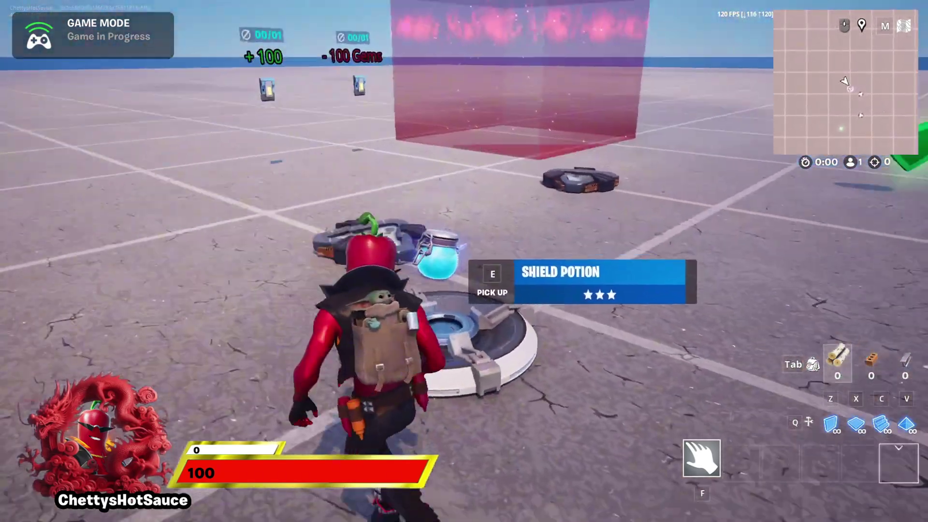
pyautogui.press('e')
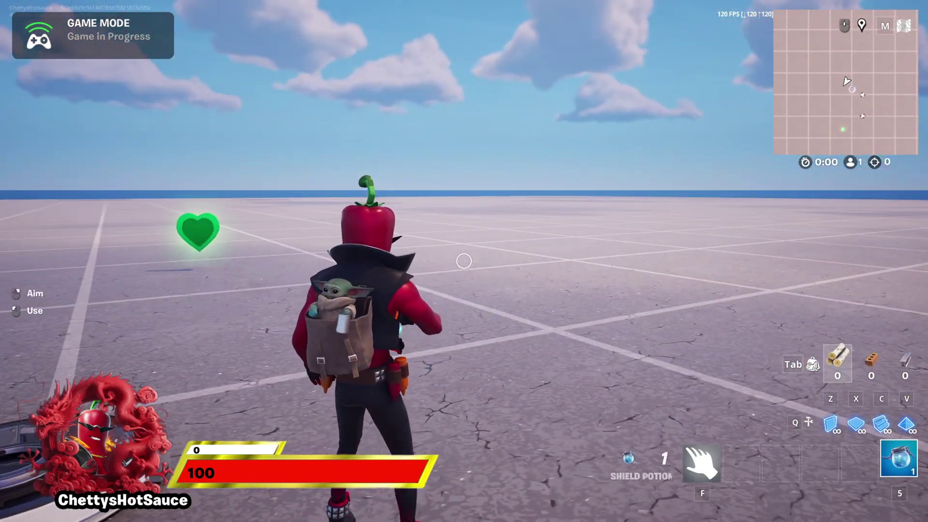
pyautogui.click(464, 261)
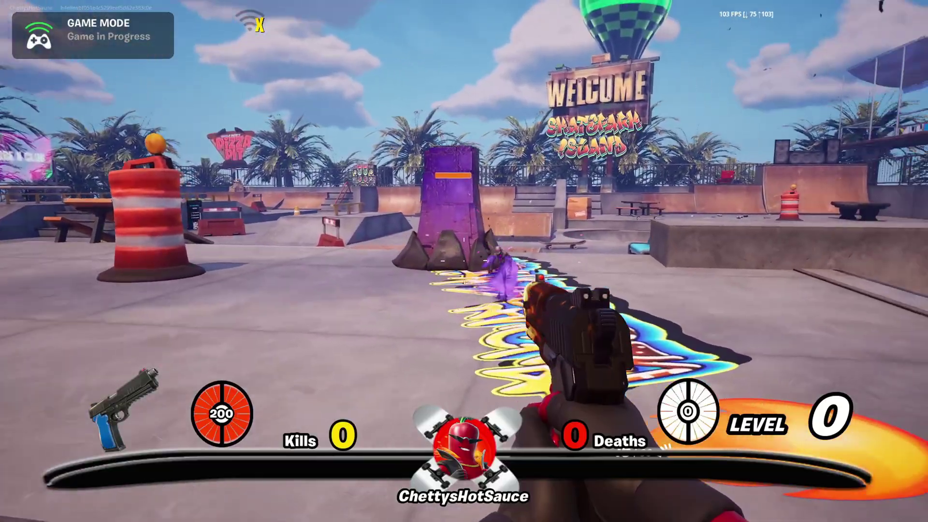
pyautogui.click(464, 261)
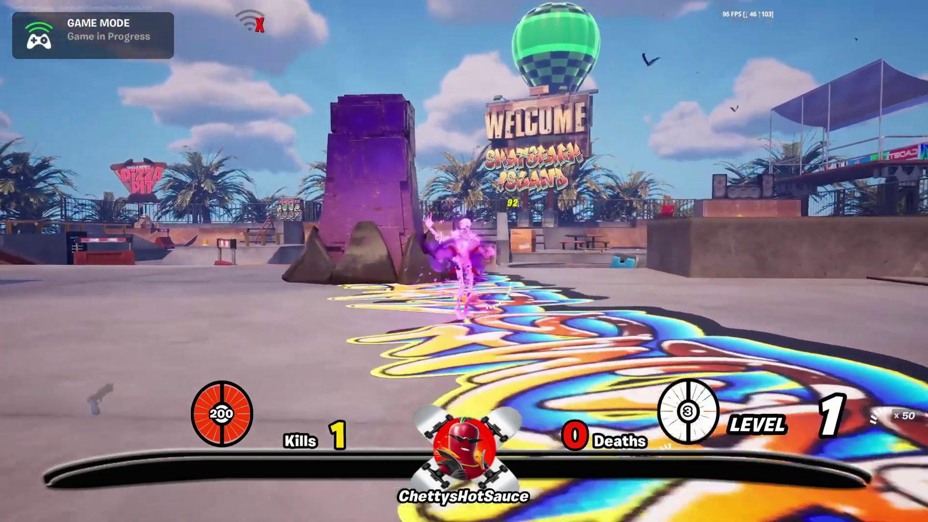
pyautogui.press('w')
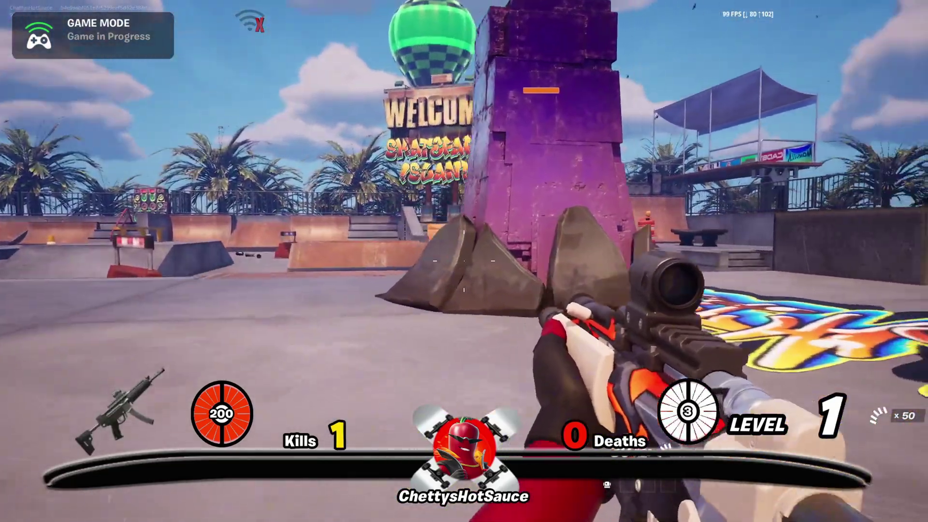
pyautogui.press('w')
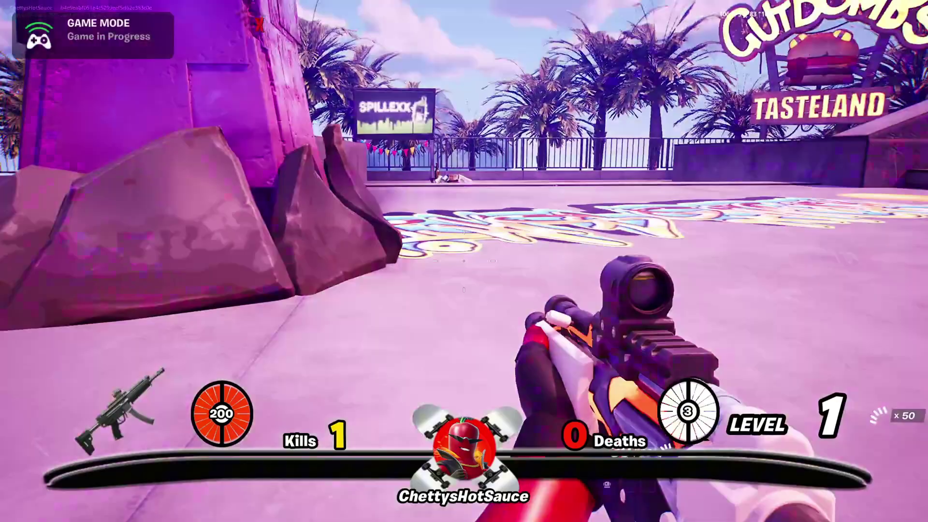
pyautogui.press('w')
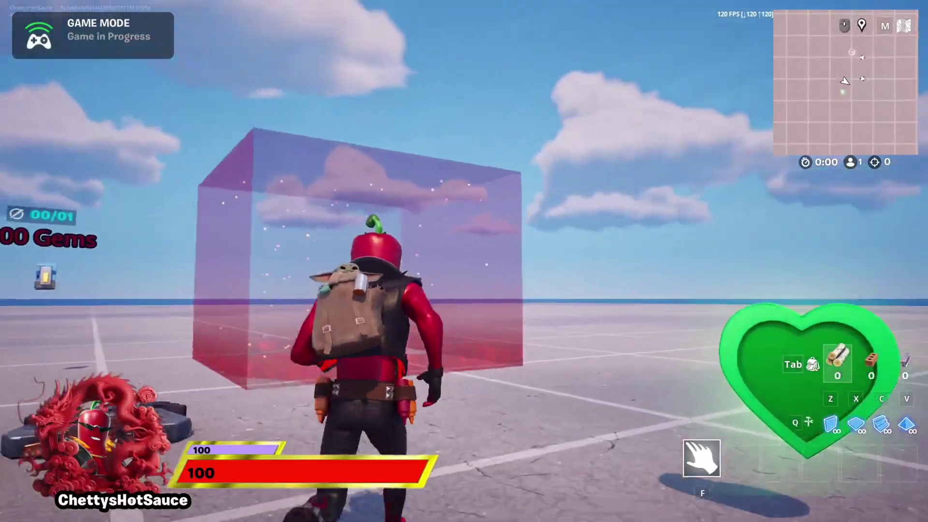
pyautogui.press('w')
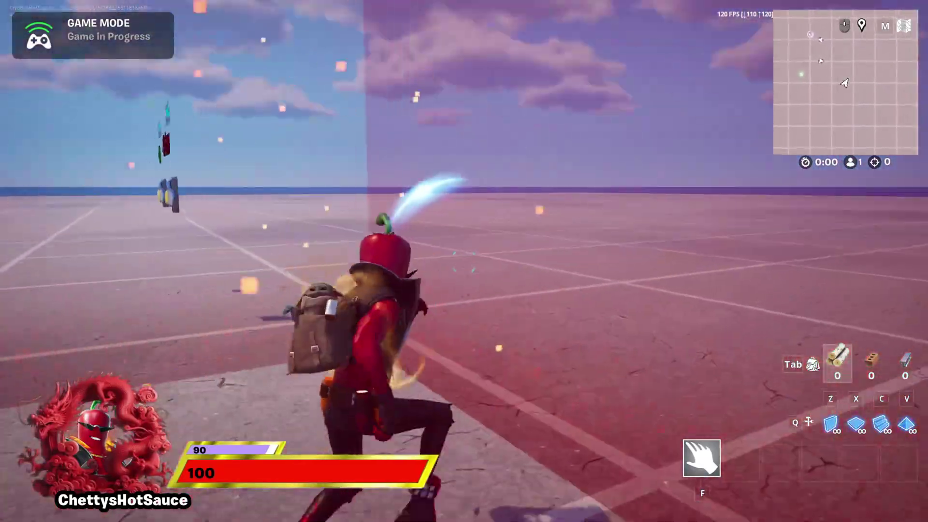
pyautogui.press('w')
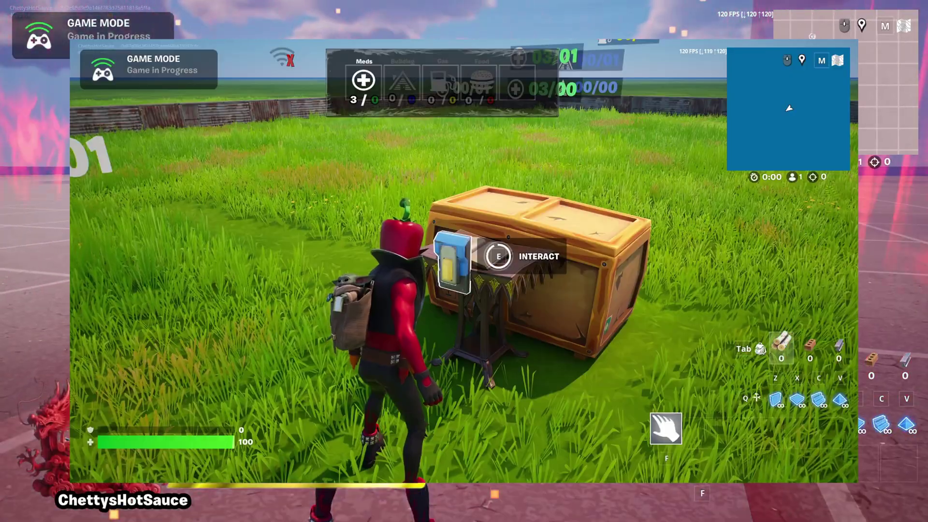
pyautogui.press('e')
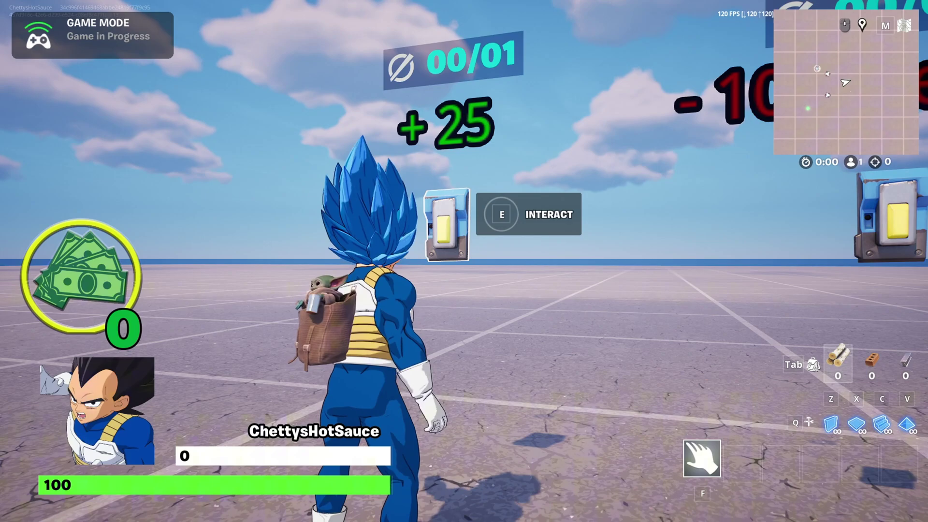
pyautogui.press('e')
pyautogui.press('e')
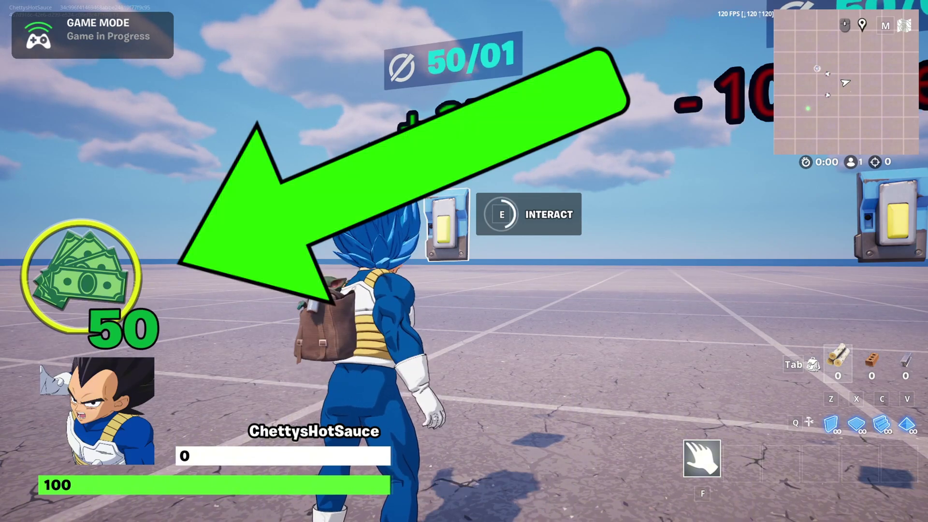
pyautogui.press('e')
pyautogui.press('e')
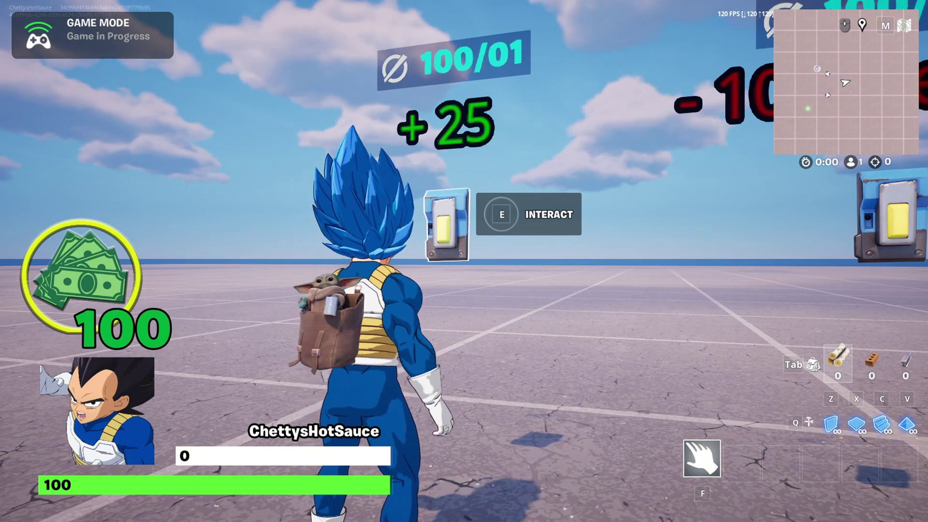
pyautogui.press('e')
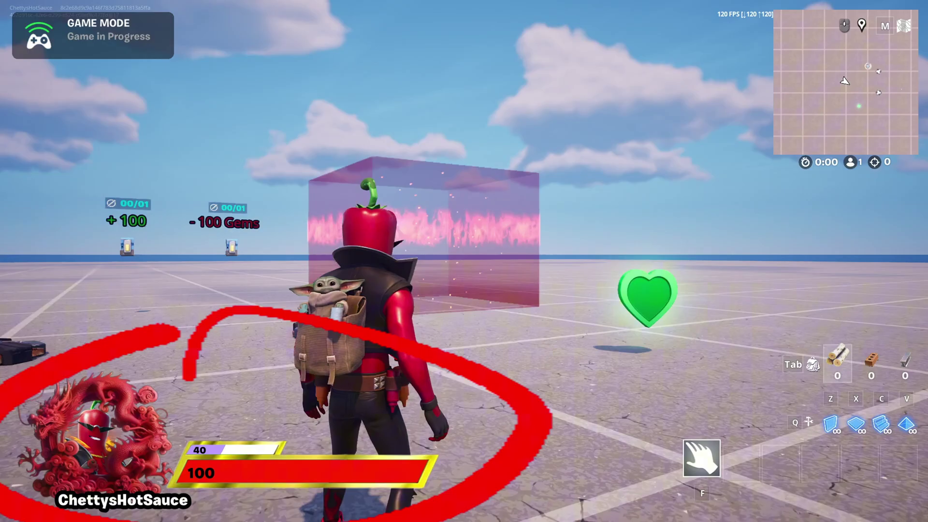
pyautogui.press('w')
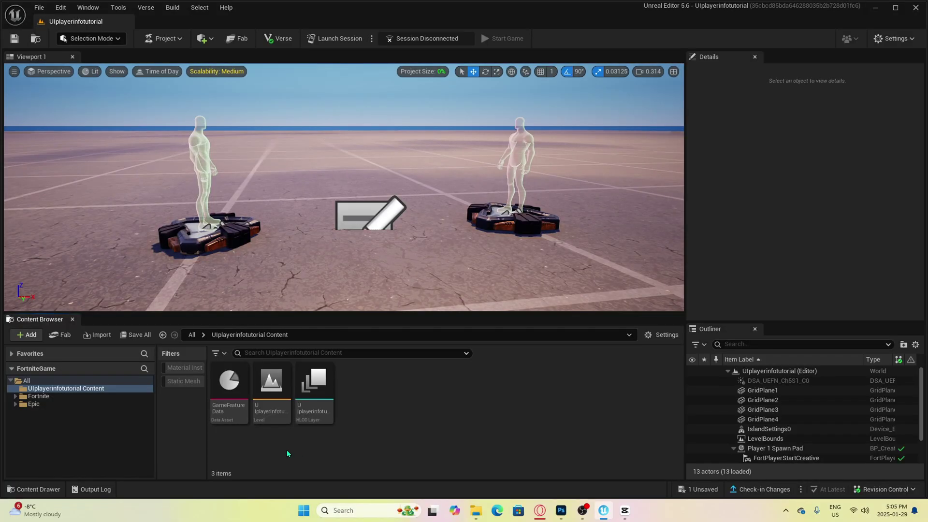
# - Create a User Widget blueprint named PLAYERINFO in the UIplayerinfotutorial Content folder
pyautogui.click(92, 389)
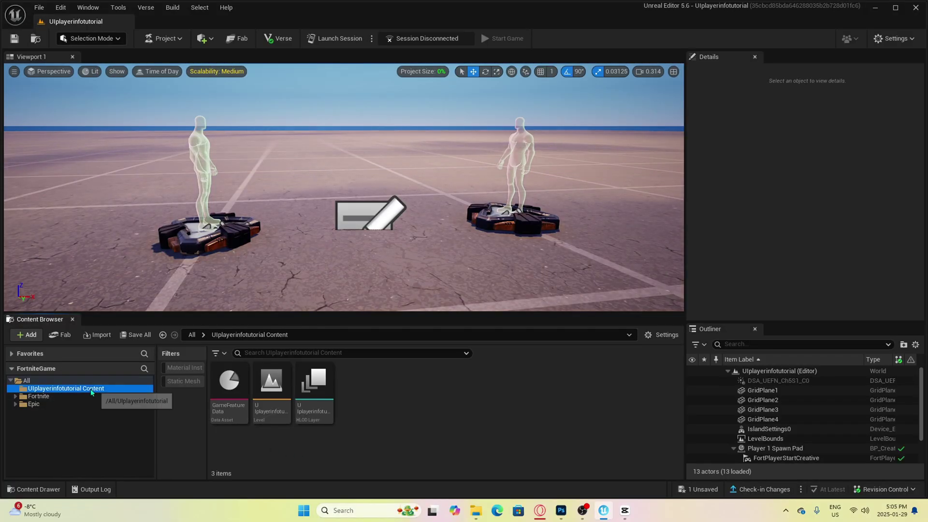
pyautogui.rightClick(393, 394)
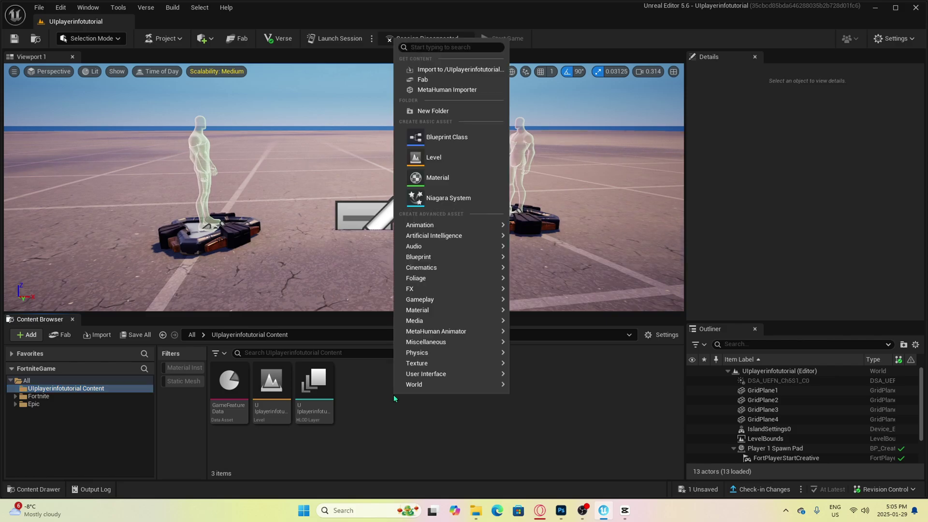
pyautogui.moveTo(420, 379)
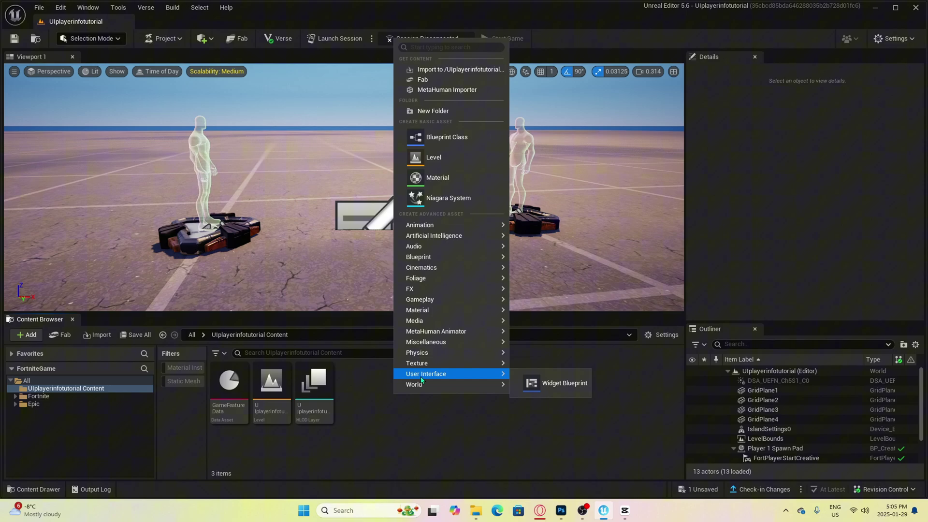
pyautogui.click(546, 383)
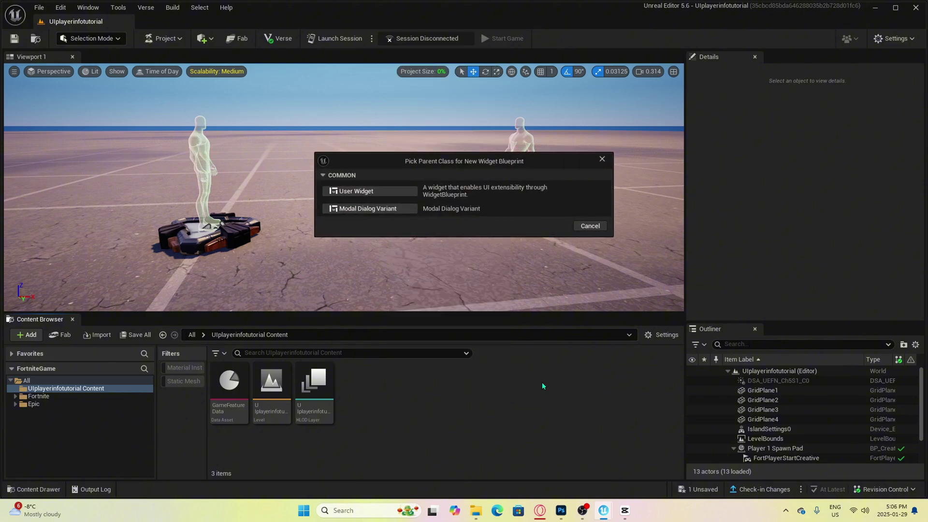
pyautogui.click(397, 193)
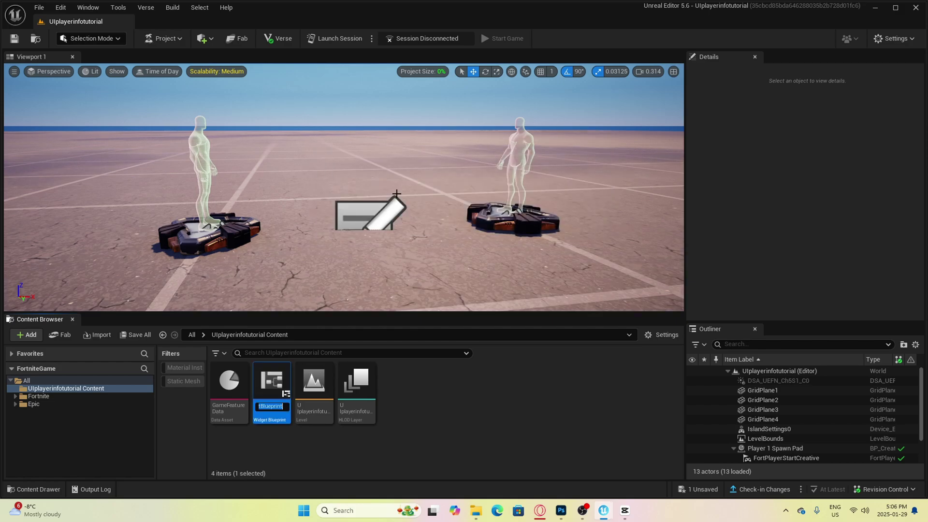
pyautogui.write('FO')
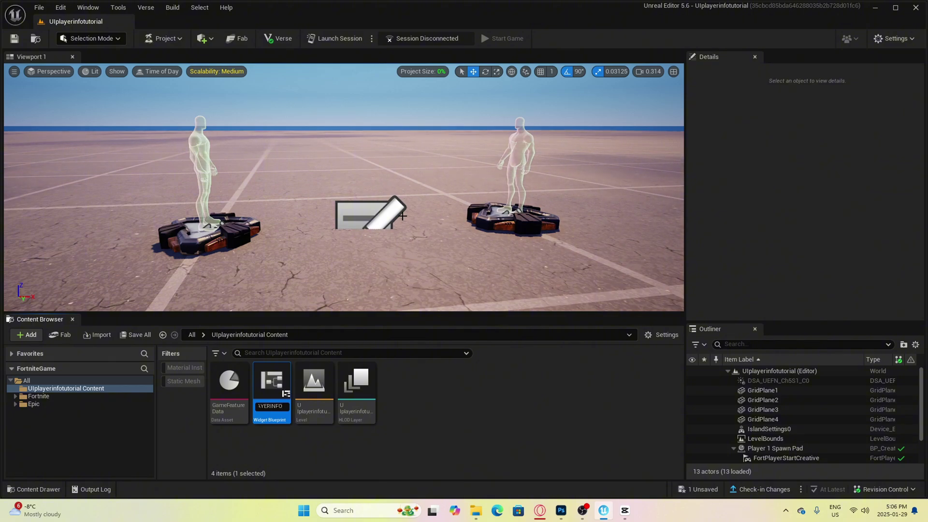
pyautogui.write('LAYERINFO')
pyautogui.press('Return')
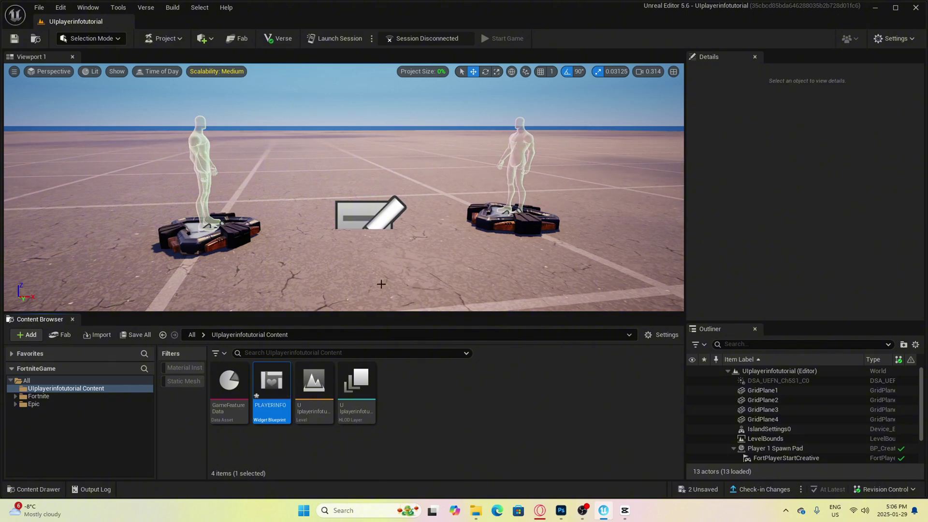
# - Open the PLAYERINFO widget blueprint for editing and add a Canvas Panel as its root
pyautogui.doubleClick(275, 388)
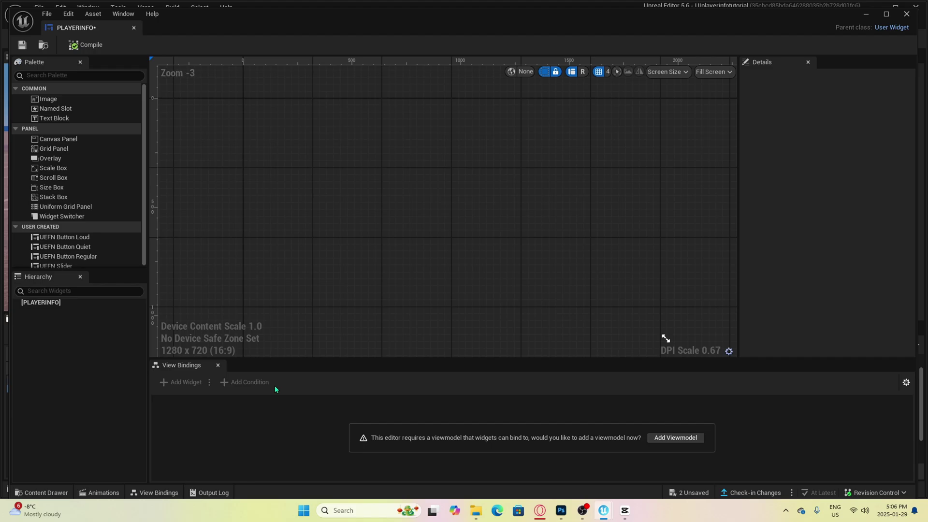
pyautogui.click(84, 139)
pyautogui.moveTo(84, 139); pyautogui.dragTo(302, 189)
pyautogui.moveTo(461, 218); pyautogui.dragTo(462, 217)
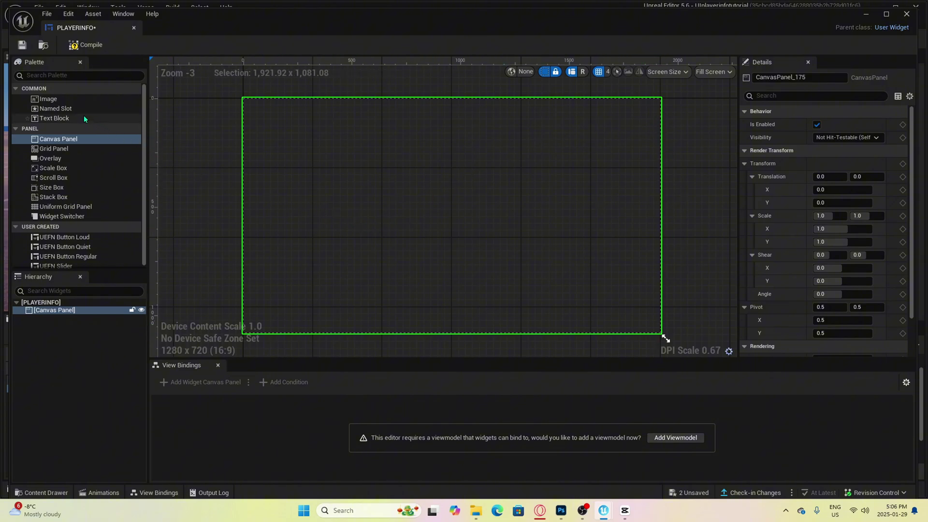
# - Add a Text Block to the canvas panel and rename it PLAYERNAME
pyautogui.moveTo(54, 118); pyautogui.dragTo(380, 177)
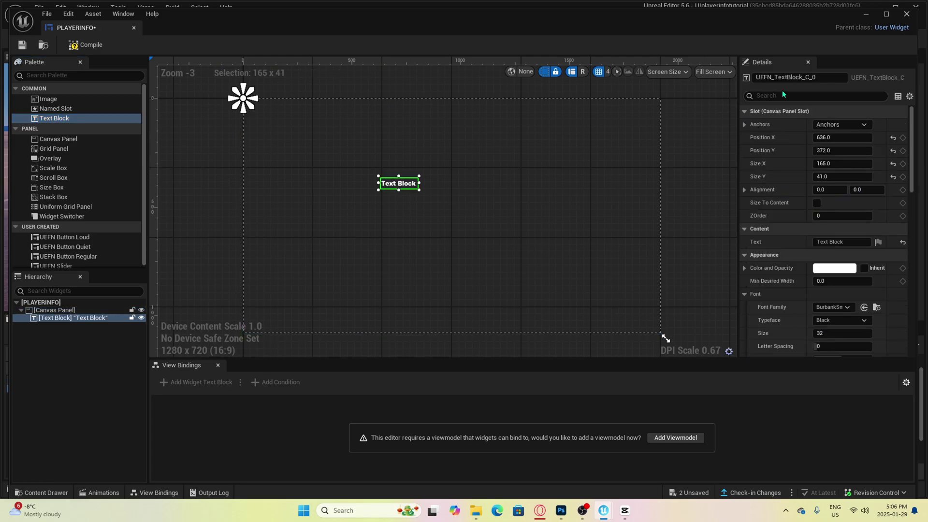
pyautogui.click(837, 78)
pyautogui.write('PLAYERNAME')
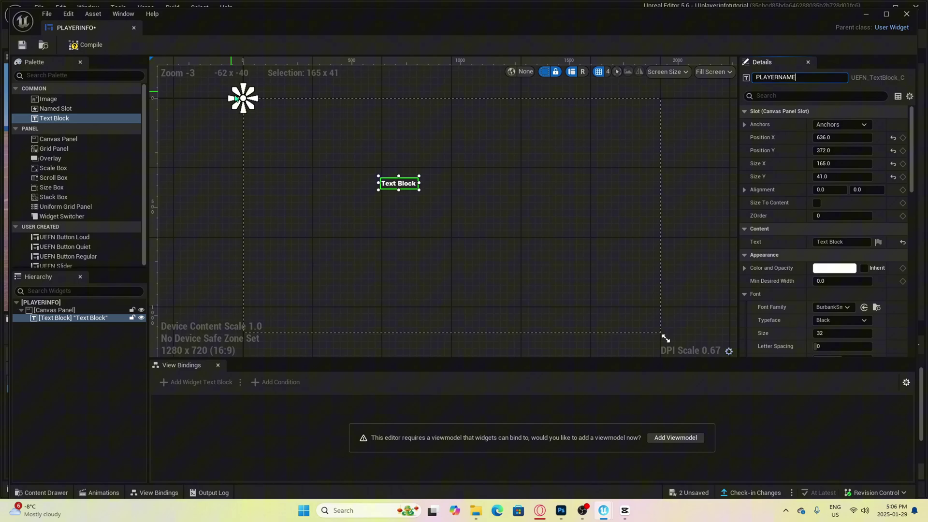
pyautogui.press('Return')
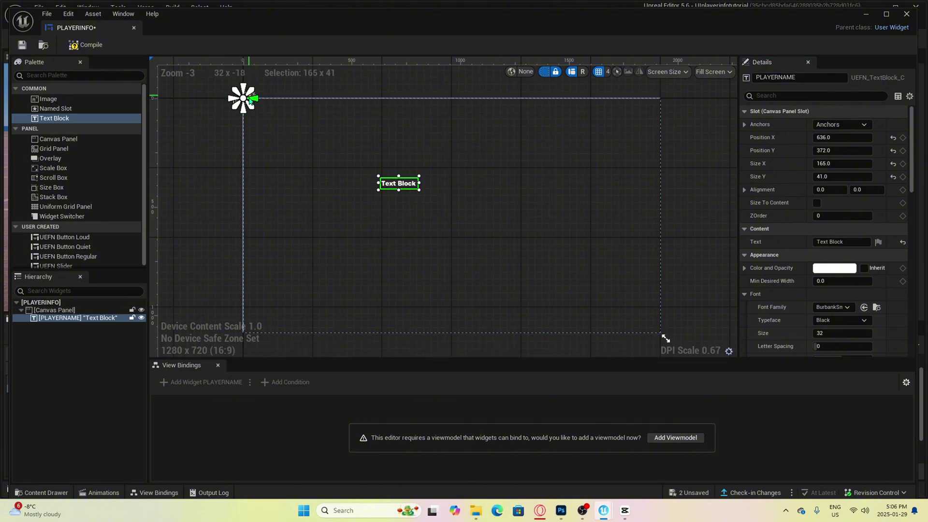
# - Anchor the PLAYERNAME text block to the canvas's bottom-left corner and move it near that corner, at about X 100, Y -125
pyautogui.click(846, 124)
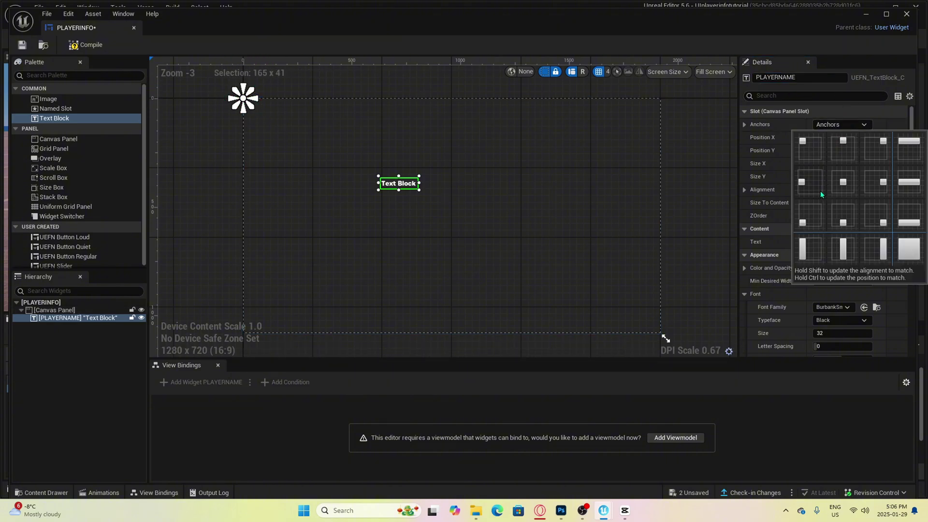
pyautogui.click(809, 215)
pyautogui.moveTo(408, 189); pyautogui.dragTo(291, 314)
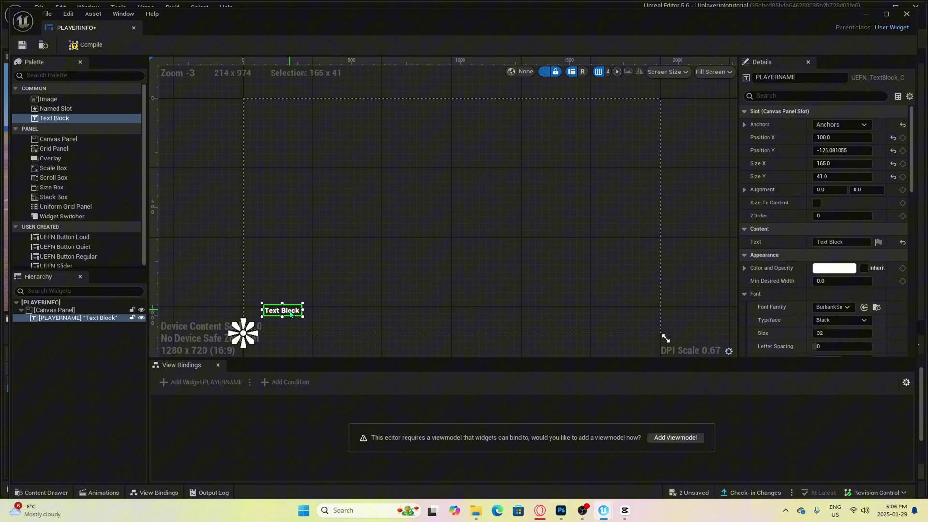
# - Dock the View Bindings in the layout and add the Device - HUD Controller Team/Squad Player Info viewmodel to the widget
pyautogui.click(168, 494)
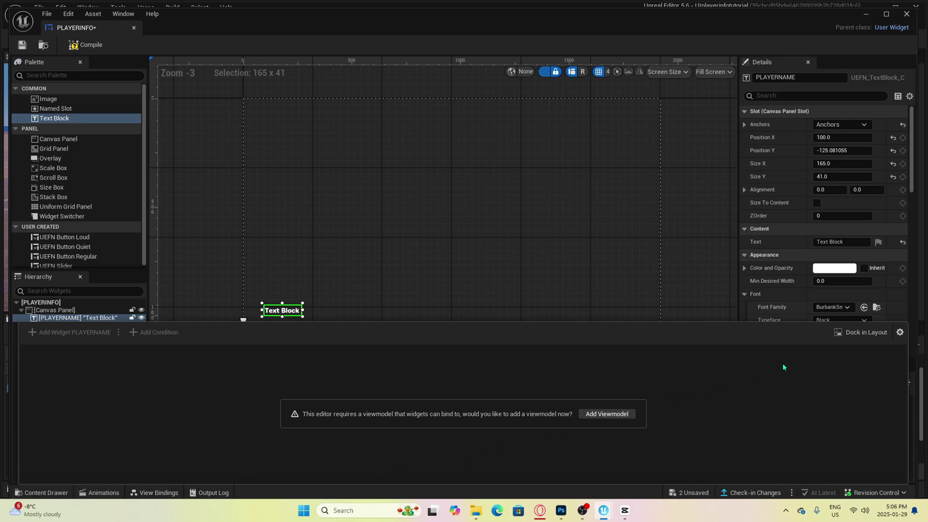
pyautogui.click(865, 333)
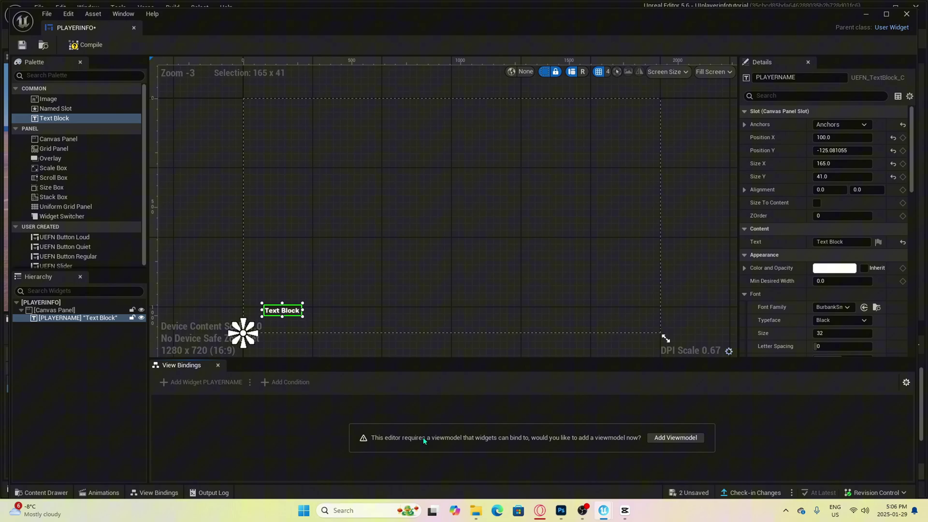
pyautogui.click(671, 439)
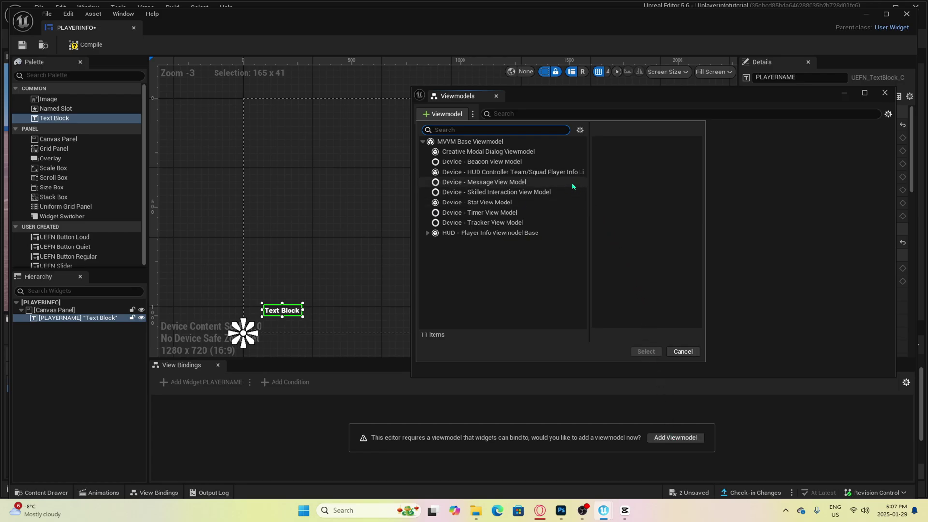
pyautogui.click(562, 174)
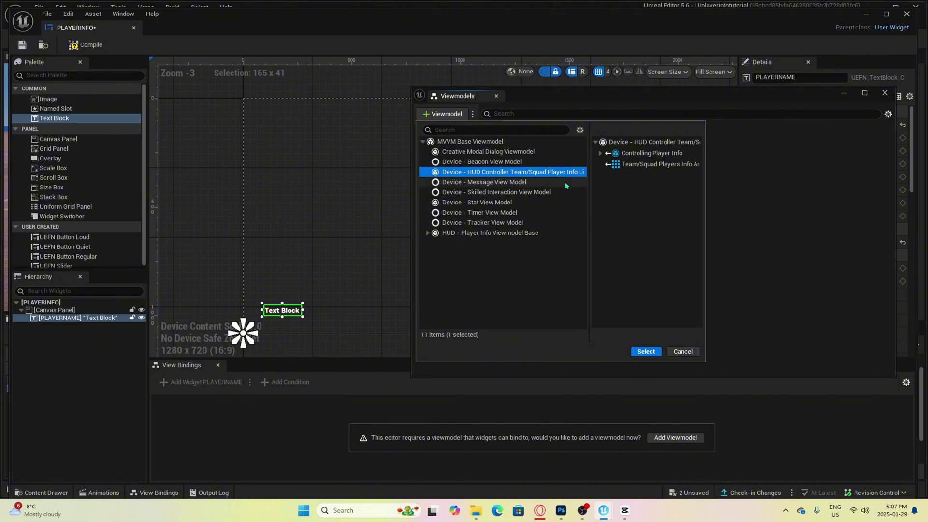
pyautogui.click(651, 353)
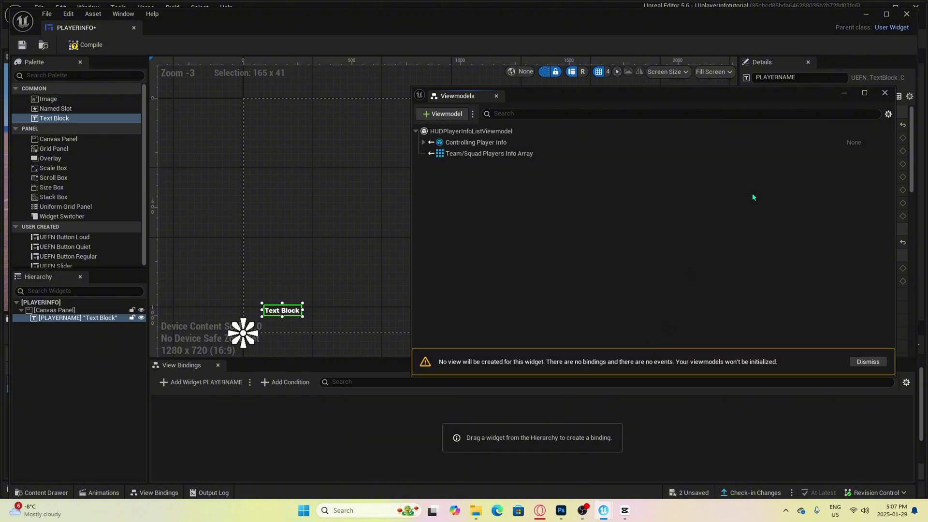
pyautogui.click(884, 93)
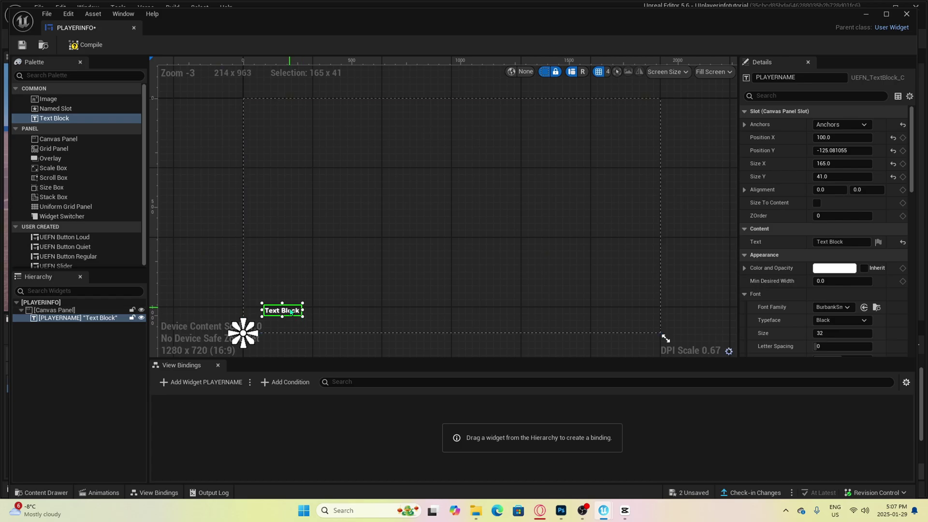
# - Bind the PLAYERNAME widget's Text property to Player Name under Controlling Player Info in HUDPlayerInfoListViewmodel
pyautogui.click(221, 382)
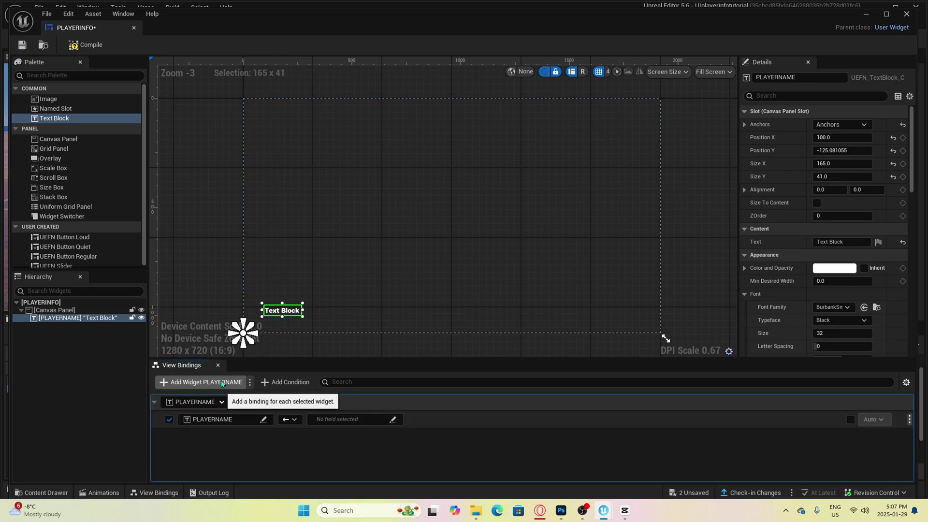
pyautogui.click(244, 419)
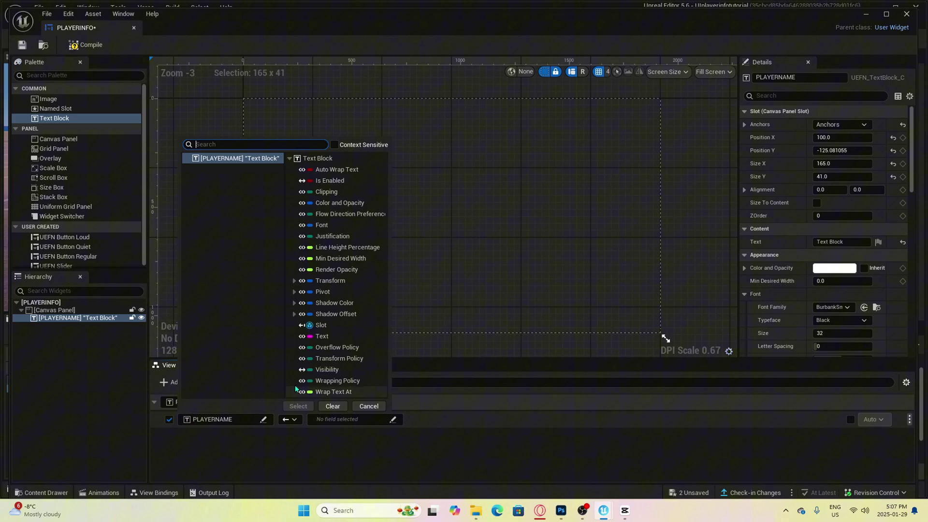
pyautogui.click(321, 336)
pyautogui.click(298, 406)
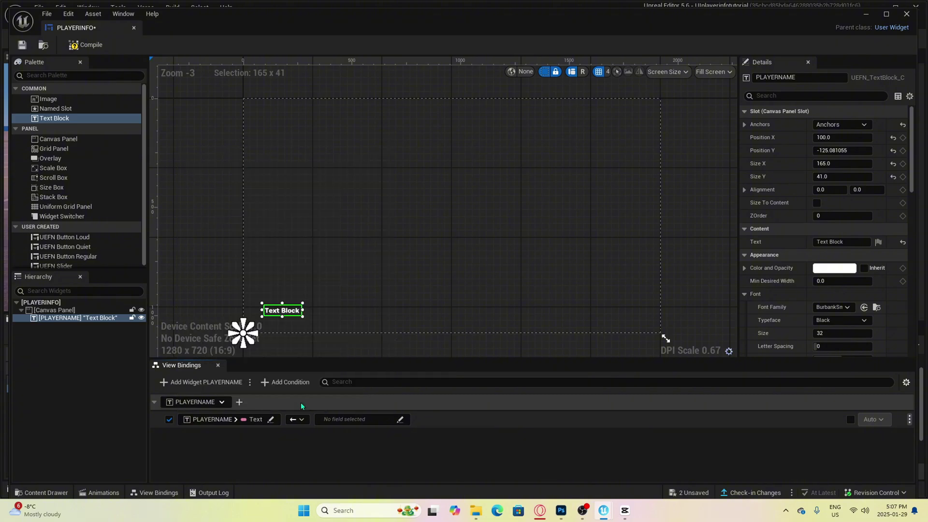
pyautogui.click(338, 419)
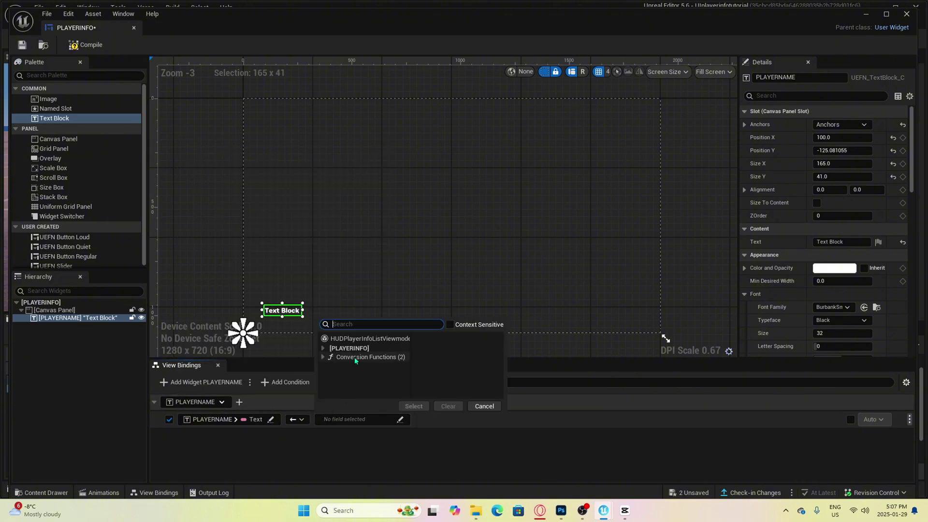
pyautogui.click(363, 339)
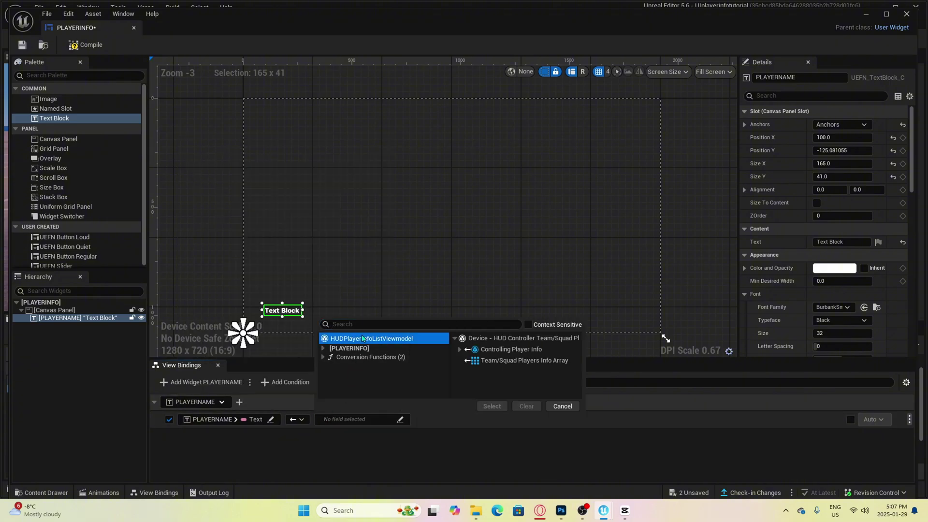
pyautogui.click(460, 349)
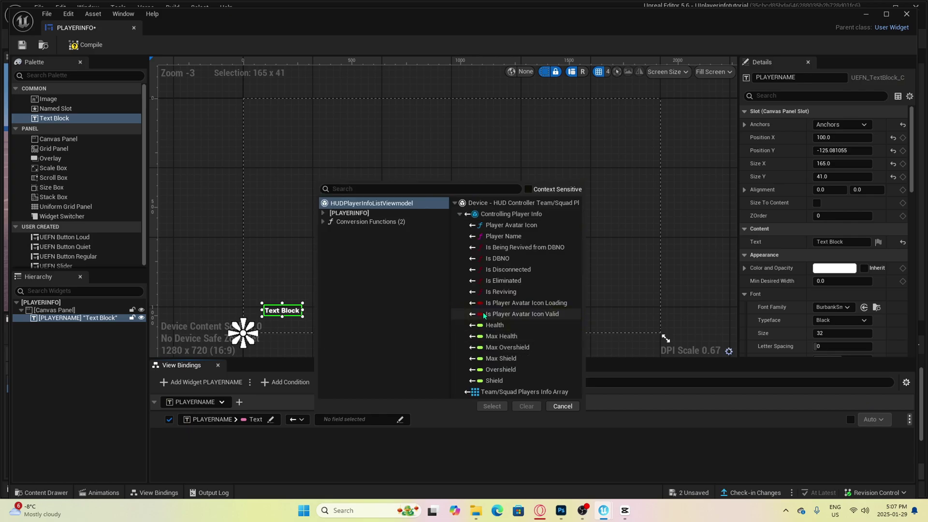
pyautogui.click(515, 237)
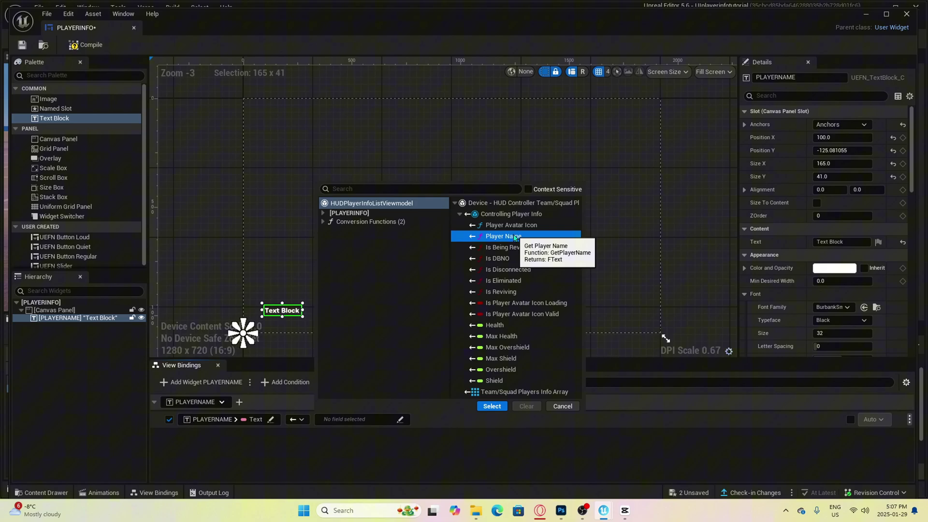
pyautogui.click(492, 407)
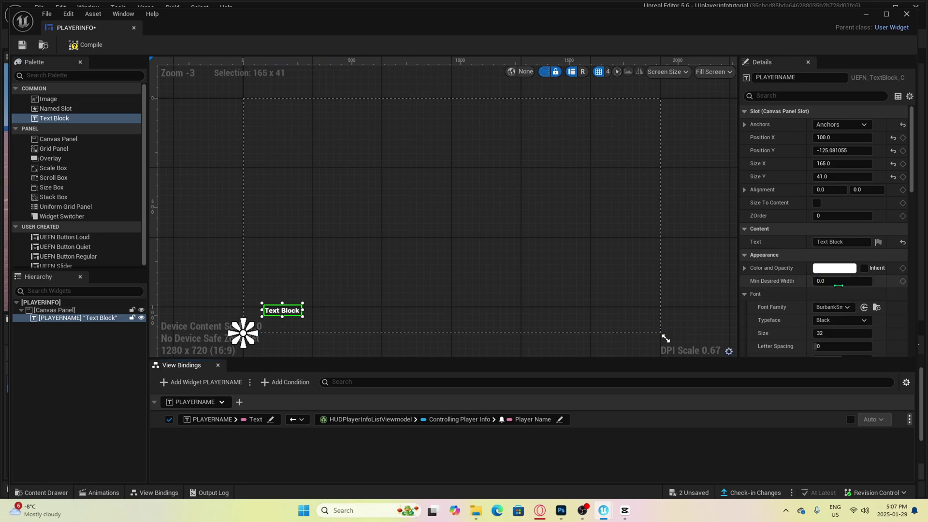
# - Set the PLAYERNAME text's font size to 56 and its outline size to 8, and compile the widget
pyautogui.scroll(-3, 829, 288)
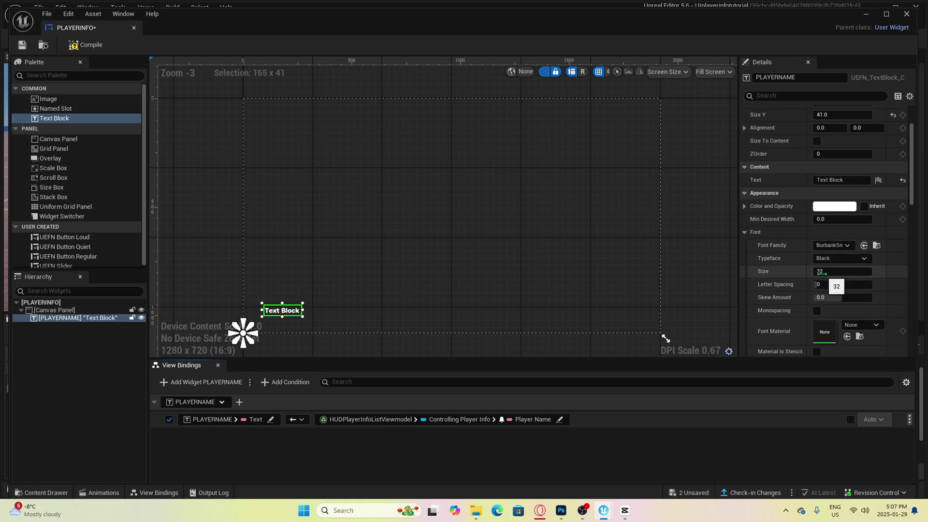
pyautogui.moveTo(819, 272); pyautogui.dragTo(850, 272)
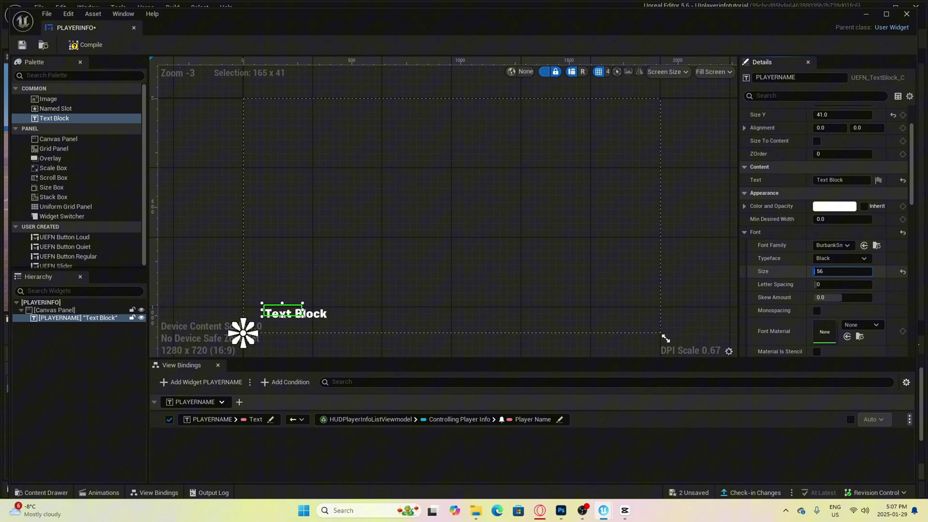
pyautogui.scroll(-2, 826, 288)
pyautogui.scroll(-2, 826, 288)
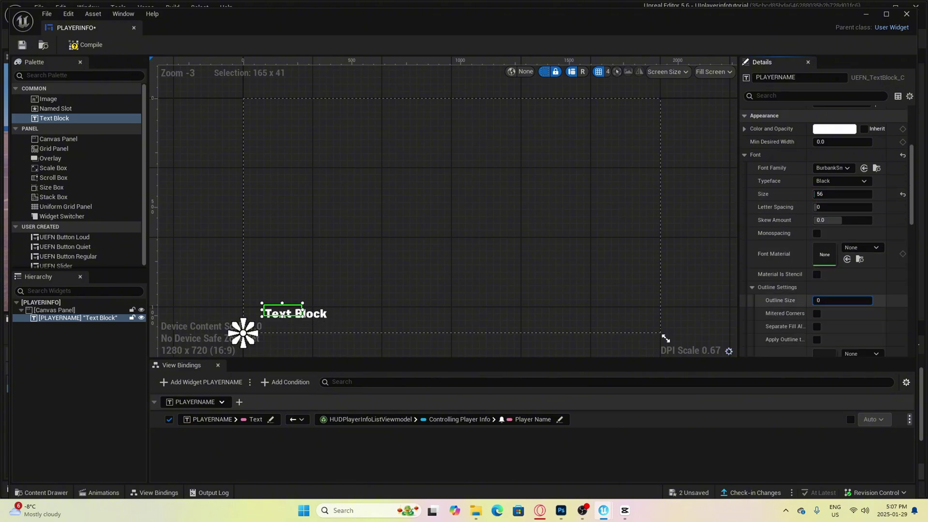
pyautogui.write('8')
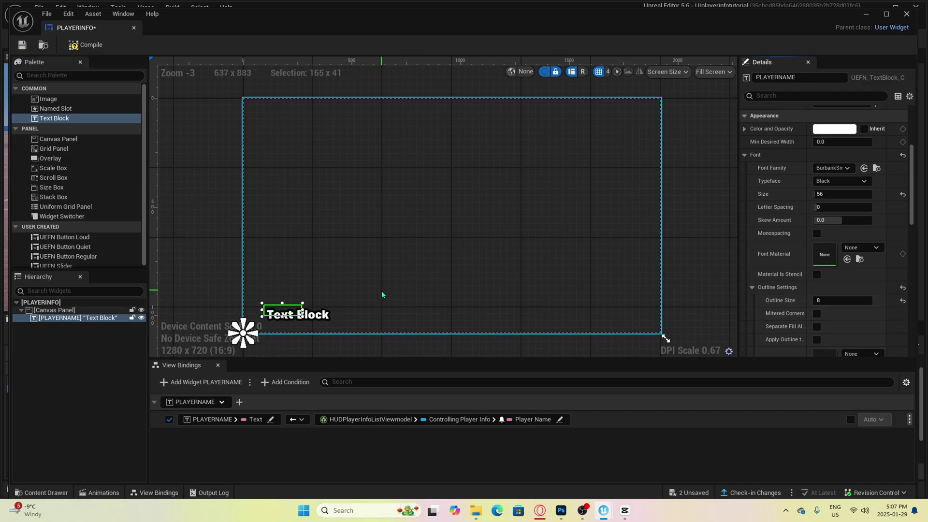
pyautogui.click(96, 48)
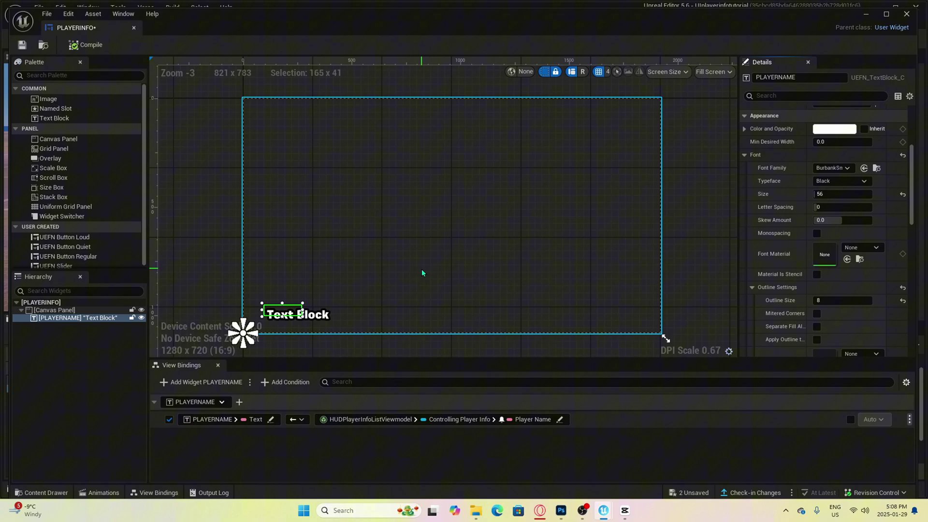
# - Add an Image named PLAYERSKIN, about 282 by 287, above the player name text and anchor it to the canvas's bottom-left corner
pyautogui.click(95, 102)
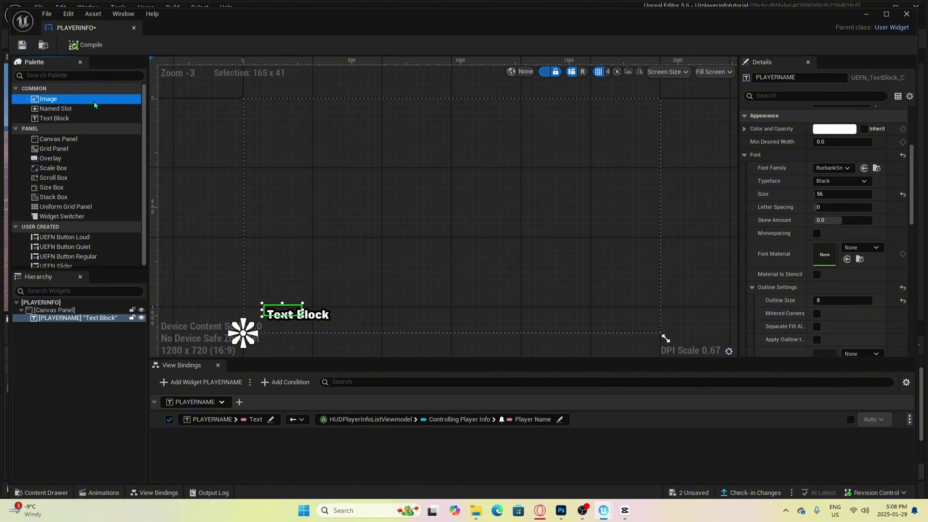
pyautogui.moveTo(115, 110)
pyautogui.mouseDown()
pyautogui.moveTo(323, 254)
pyautogui.moveTo(351, 294)
pyautogui.moveTo(321, 265)
pyautogui.moveTo(310, 277)
pyautogui.mouseUp()
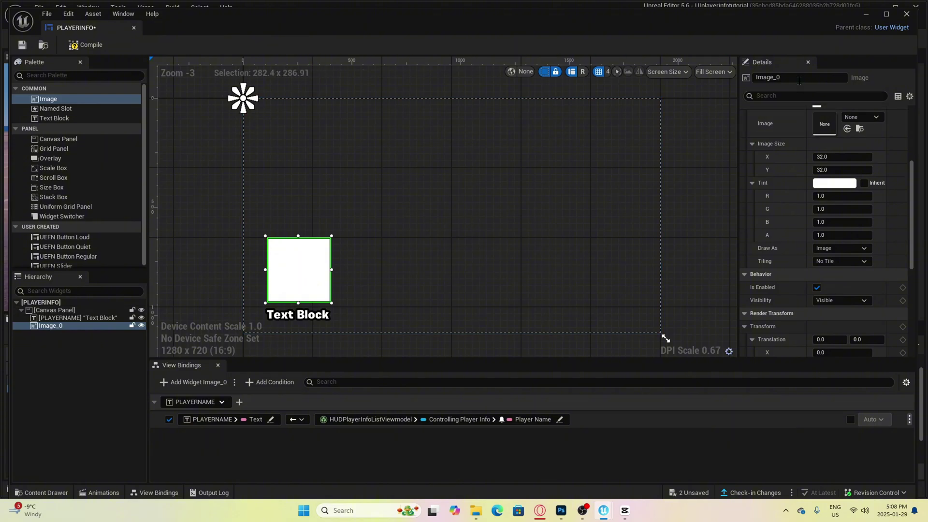
pyautogui.click(798, 79)
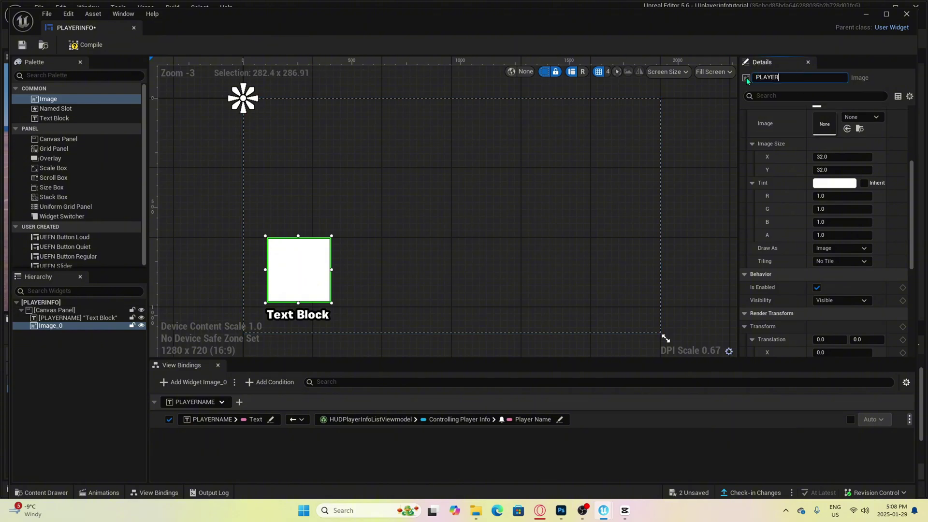
pyautogui.scroll(5, 781, 184)
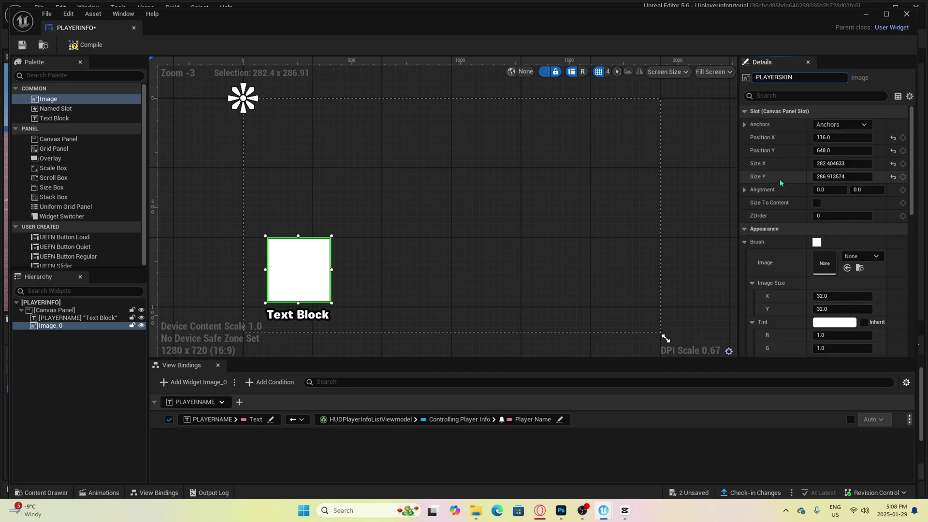
pyautogui.press('Return')
pyautogui.click(853, 126)
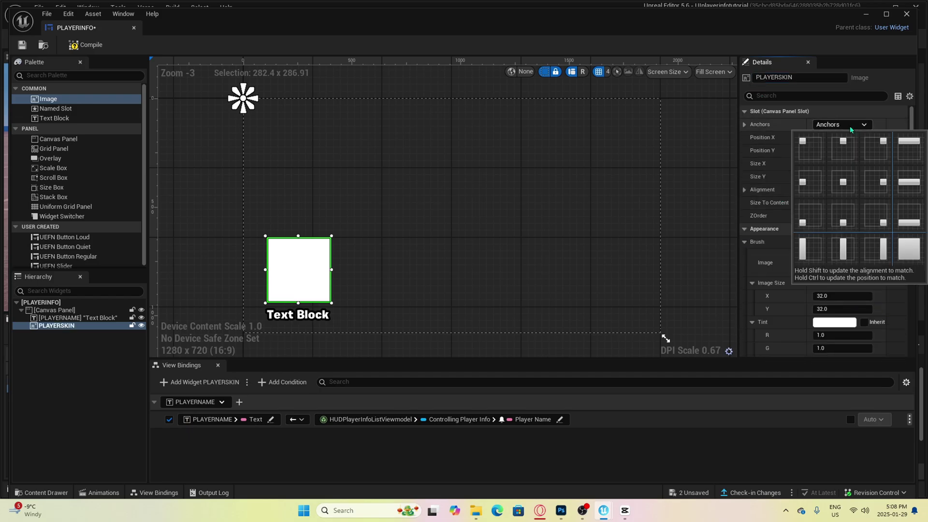
pyautogui.click(812, 215)
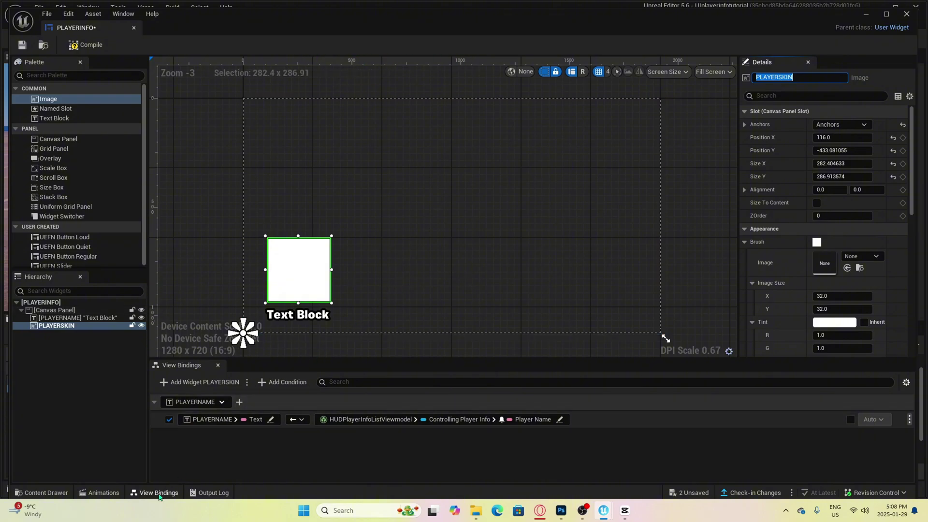
# - Add a view binding for PLAYERSKIN that drives its Brush with the Make Image Brush from Texture conversion function
pyautogui.click(205, 382)
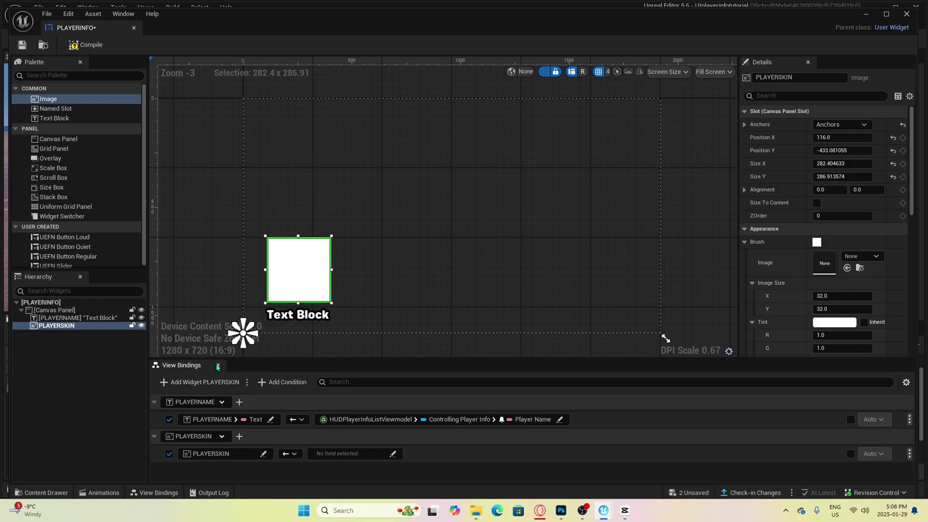
pyautogui.click(232, 454)
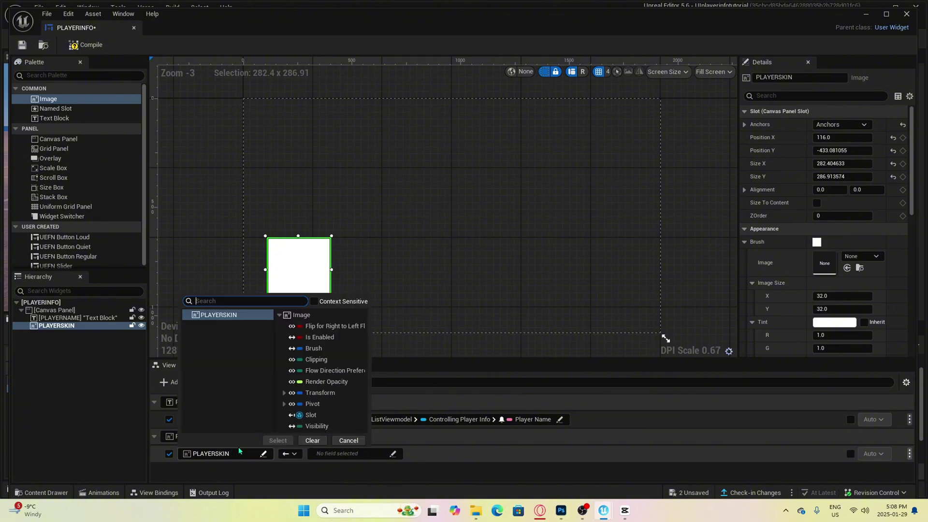
pyautogui.click(314, 349)
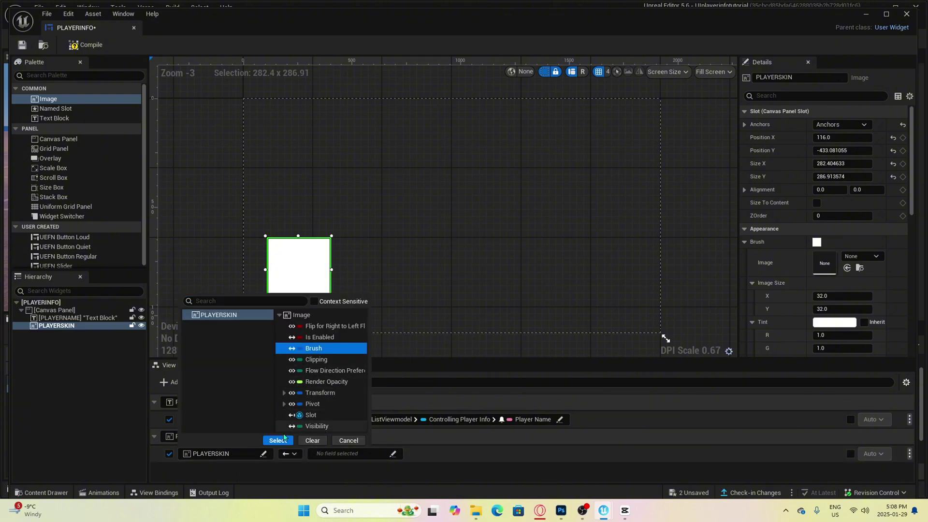
pyautogui.click(279, 440)
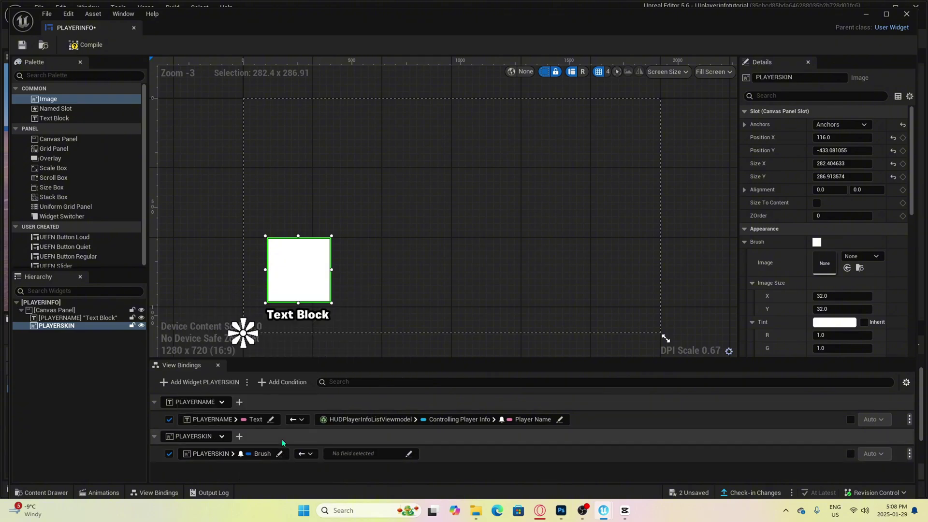
pyautogui.click(351, 455)
pyautogui.click(358, 397)
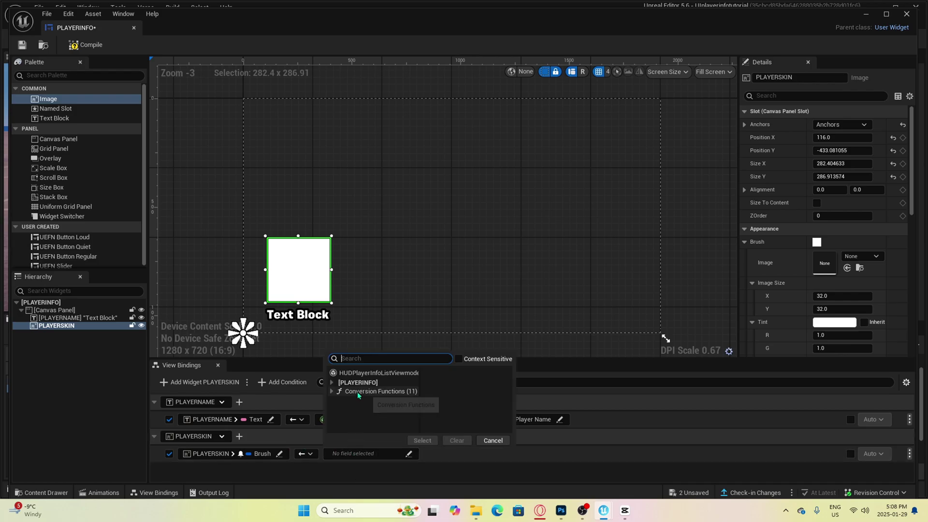
pyautogui.click(445, 375)
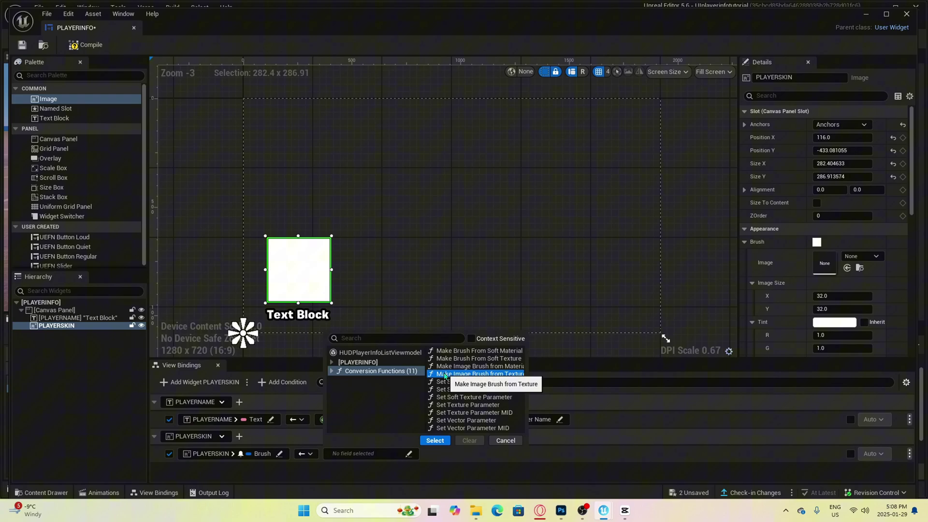
pyautogui.click(435, 440)
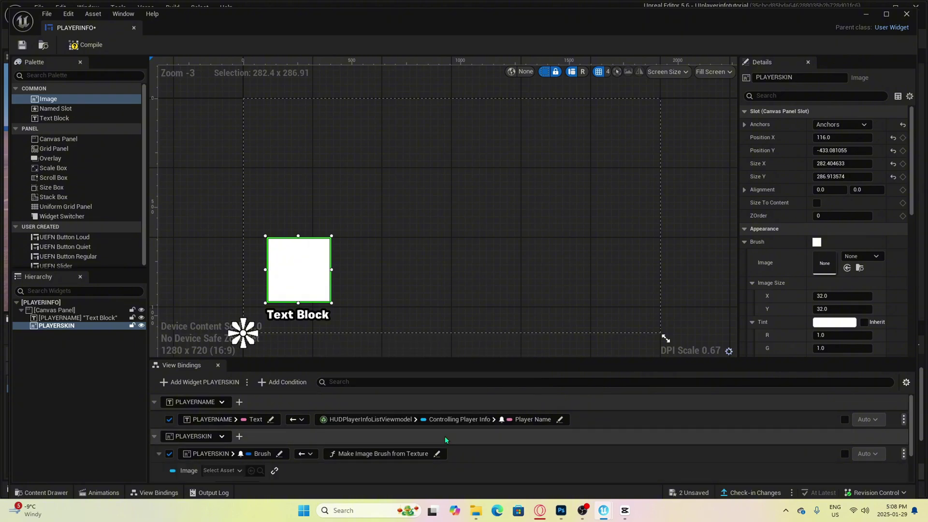
# - Link the brush binding's Image input to Player Avatar Icon under Controlling Player Info in HUDPlayerInfoListViewmodel, and compile the widget
pyautogui.scroll(-2, 445, 439)
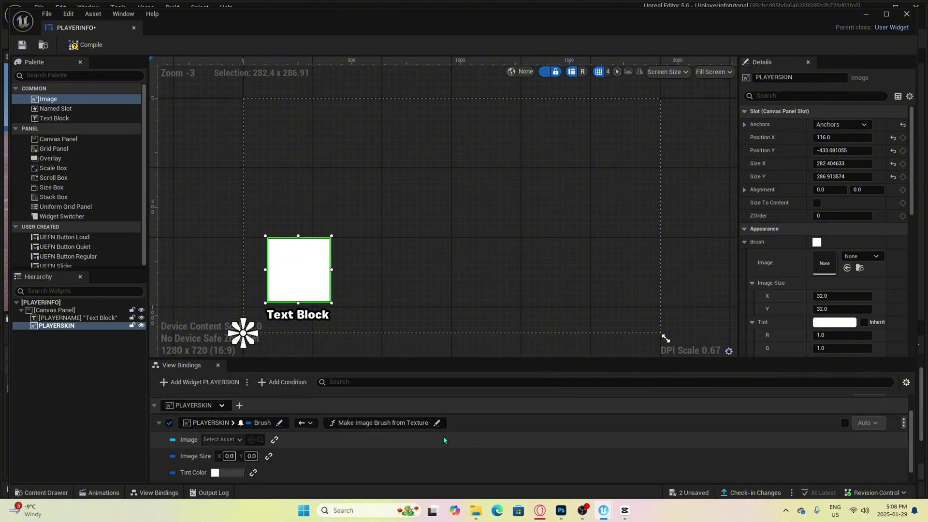
pyautogui.click(274, 440)
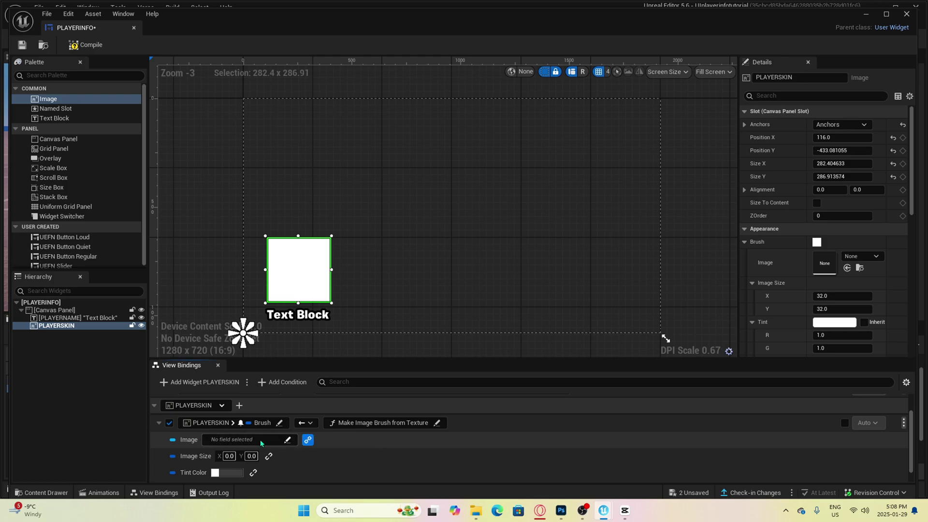
pyautogui.click(257, 439)
pyautogui.click(263, 359)
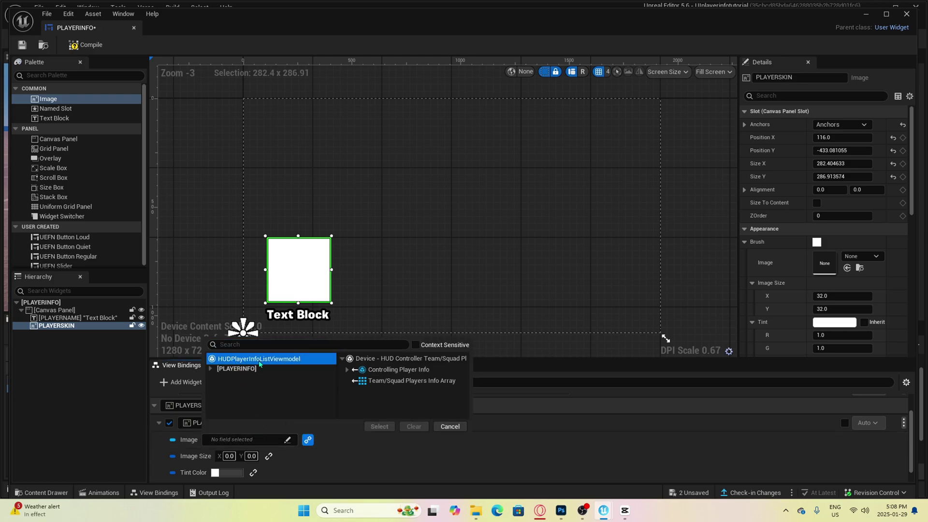
pyautogui.click(378, 369)
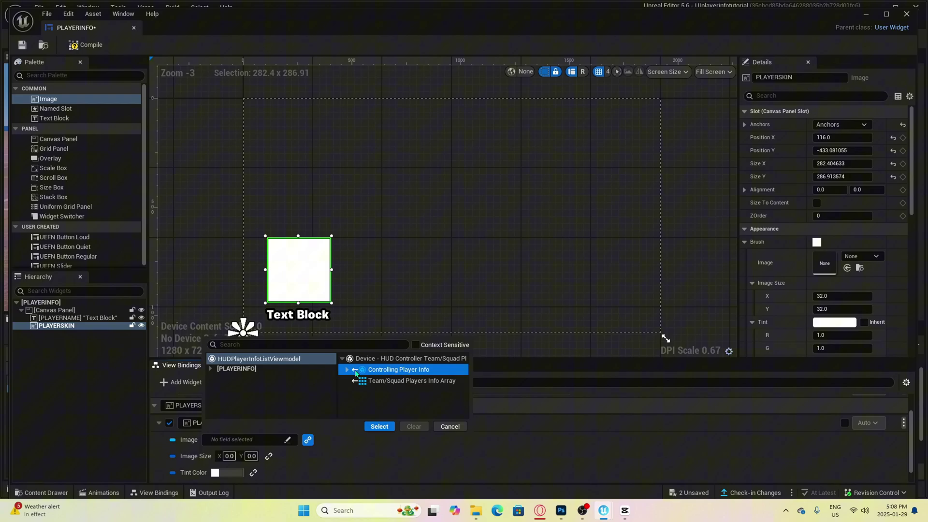
pyautogui.click(346, 370)
pyautogui.click(396, 245)
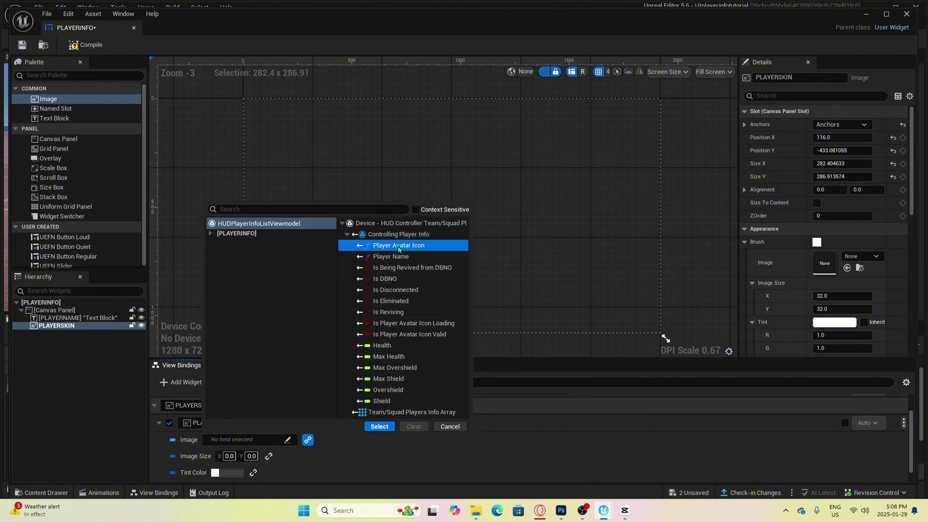
pyautogui.click(379, 426)
pyautogui.scroll(-1, 383, 424)
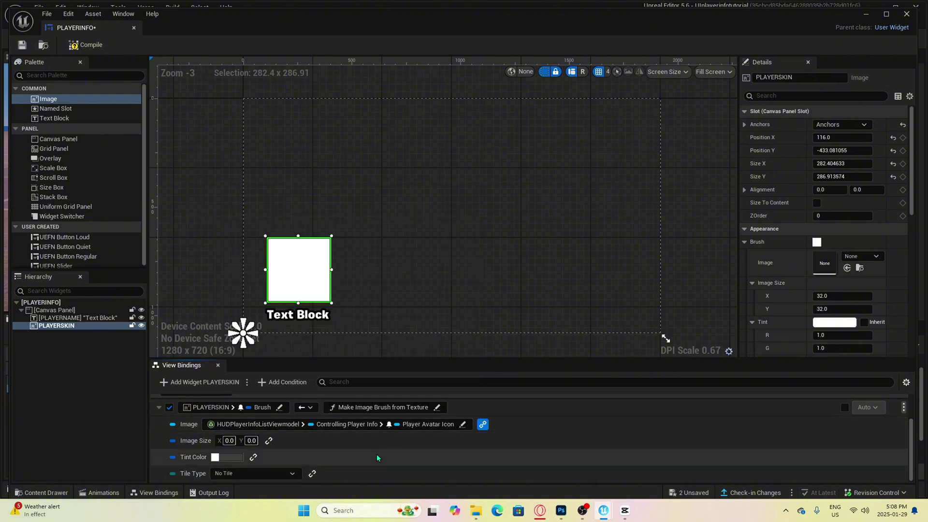
pyautogui.click(87, 45)
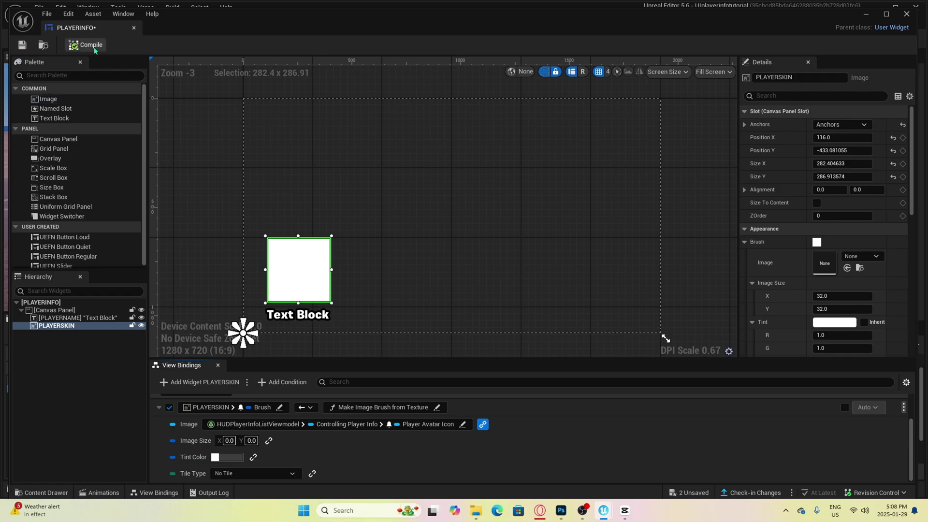
# - Close the widget editor, search the Fortnite content for "hud controller", and place the HUD Controller device between the two spawn pads
pyautogui.click(906, 13)
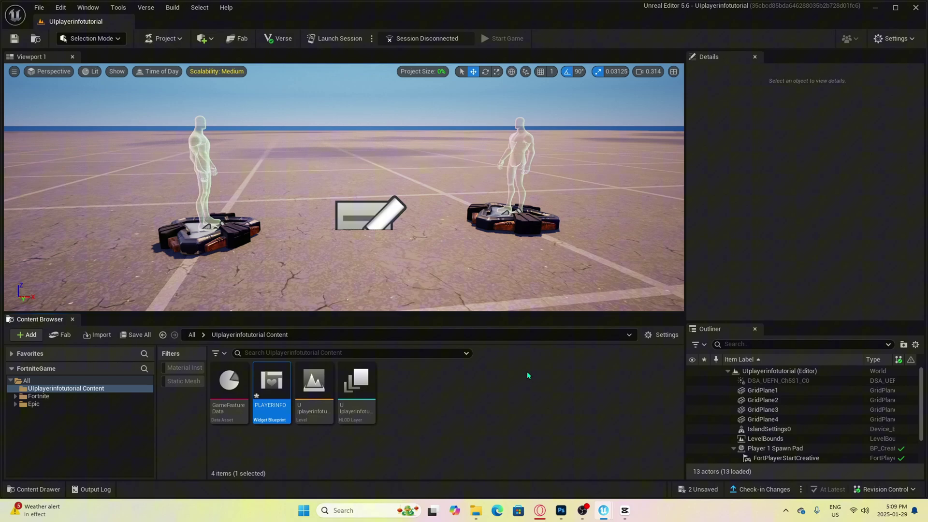
pyautogui.click(96, 394)
pyautogui.click(281, 352)
pyautogui.write('hud controller')
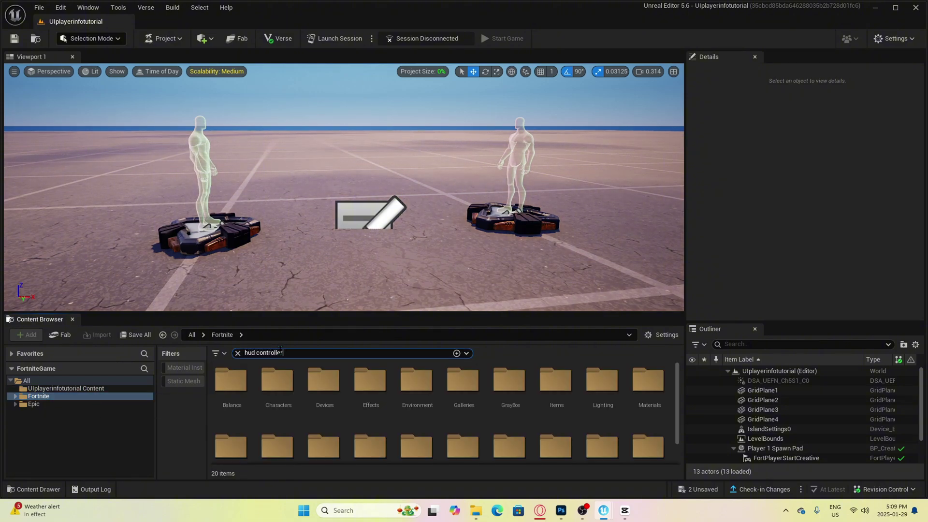
pyautogui.moveTo(229, 382); pyautogui.dragTo(324, 243)
# - Set the HUD Controller's Player Info Widget Override to PLAYERINFO
pyautogui.scroll(-10, 786, 250)
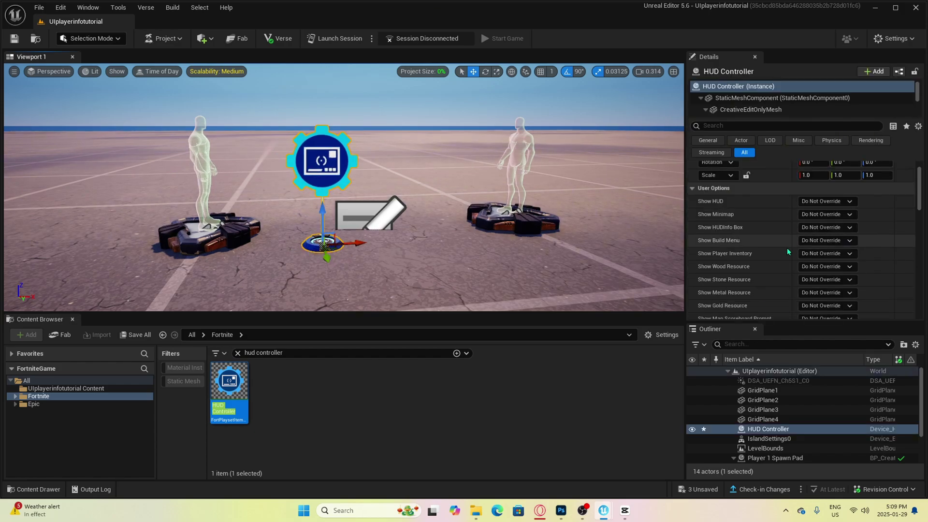
pyautogui.scroll(-10, 786, 251)
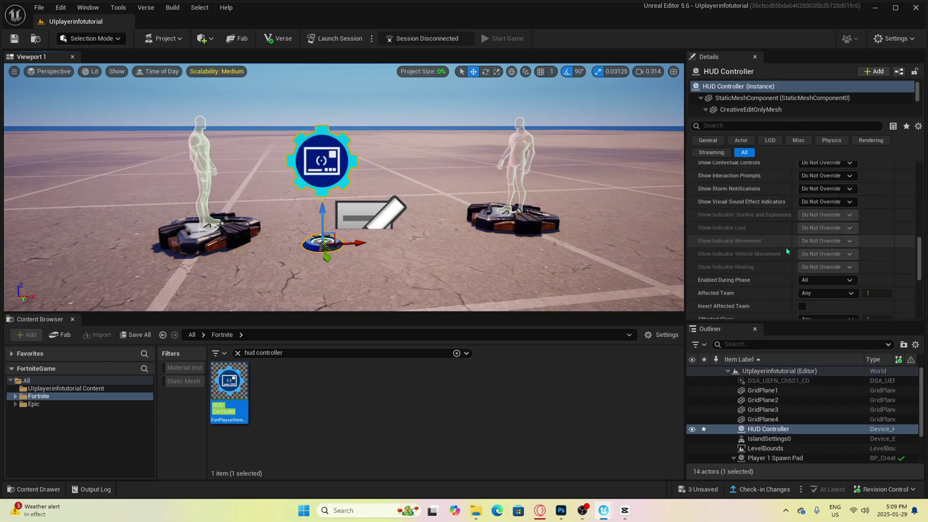
pyautogui.click(800, 261)
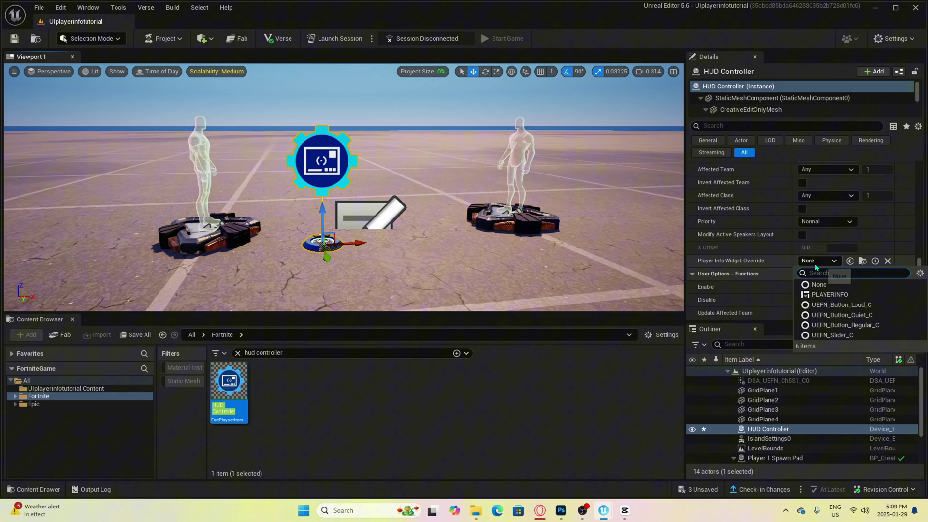
pyautogui.click(820, 295)
pyautogui.scroll(8, 778, 254)
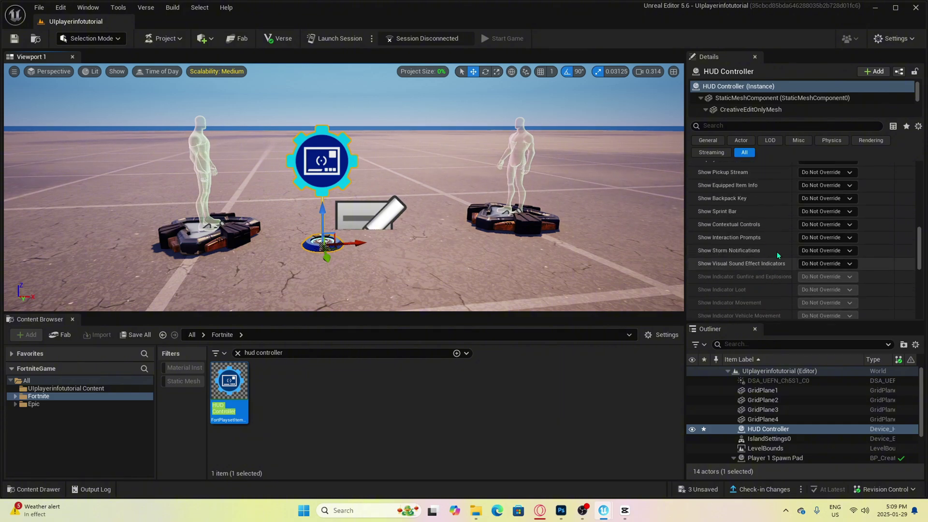
pyautogui.scroll(10, 777, 255)
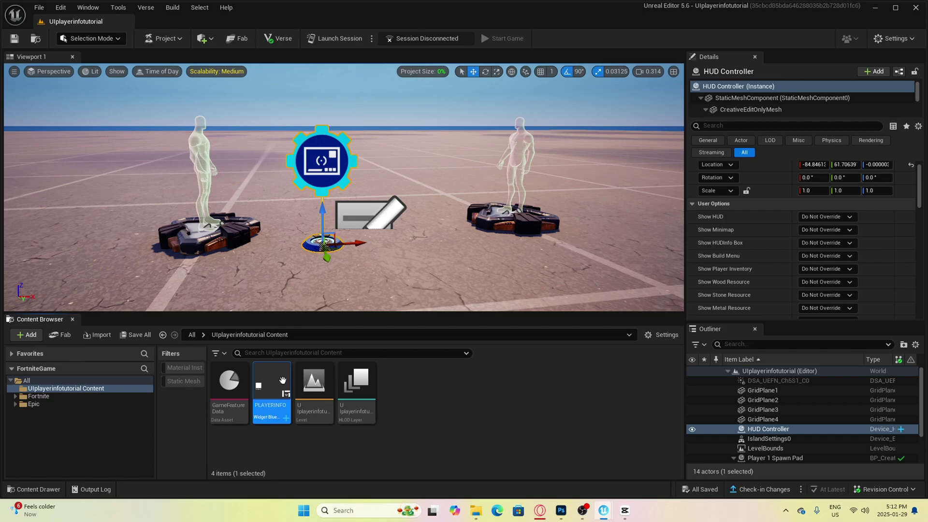
# - Reopen the PLAYERINFO widget and add a Text Block named HEALTH beside the lower part of the PLAYERSKIN image
pyautogui.doubleClick(282, 380)
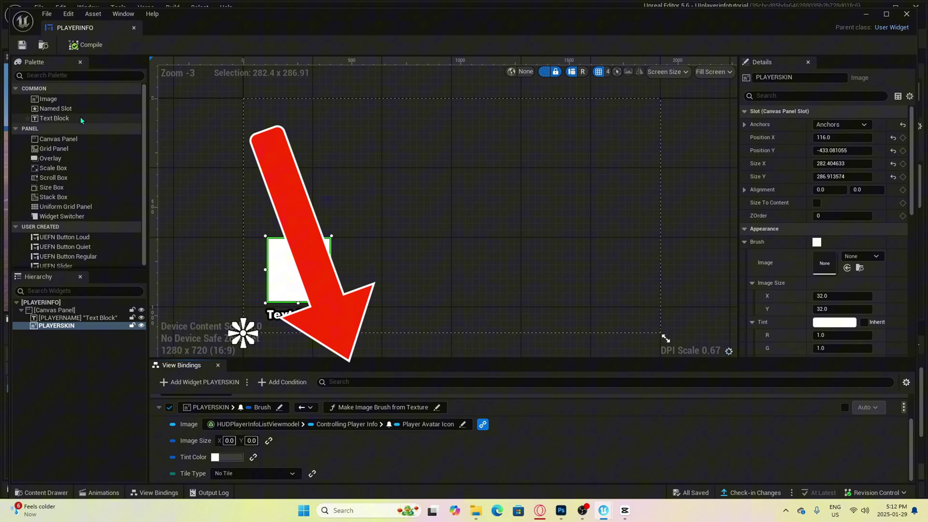
pyautogui.click(80, 118)
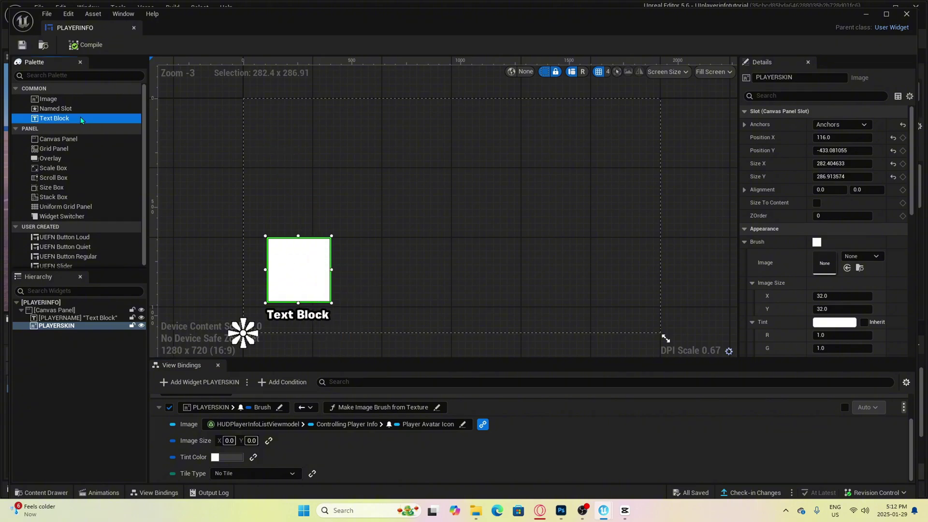
pyautogui.moveTo(80, 117); pyautogui.dragTo(341, 287)
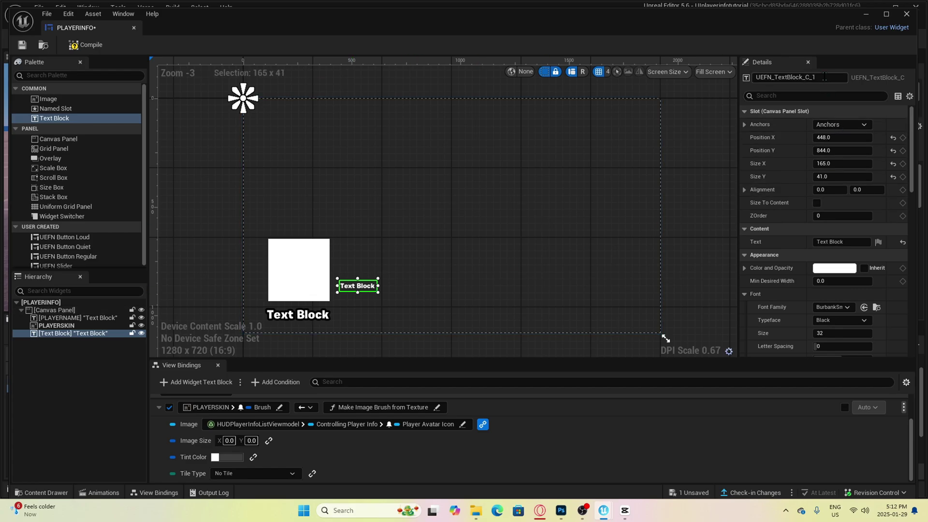
pyautogui.doubleClick(785, 77)
pyautogui.write('HEALTH')
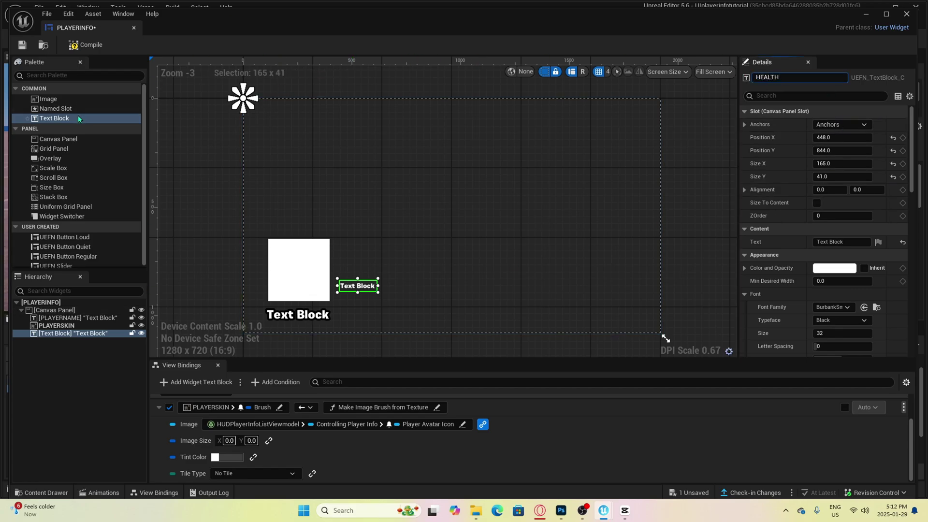
# - Add a Text Block named SHIELD below HEALTH, and make the two blocks read HEALTH and SHIELD
pyautogui.moveTo(78, 115)
pyautogui.mouseDown()
pyautogui.moveTo(360, 310)
pyautogui.moveTo(342, 301)
pyautogui.mouseUp()
pyautogui.doubleClick(823, 77)
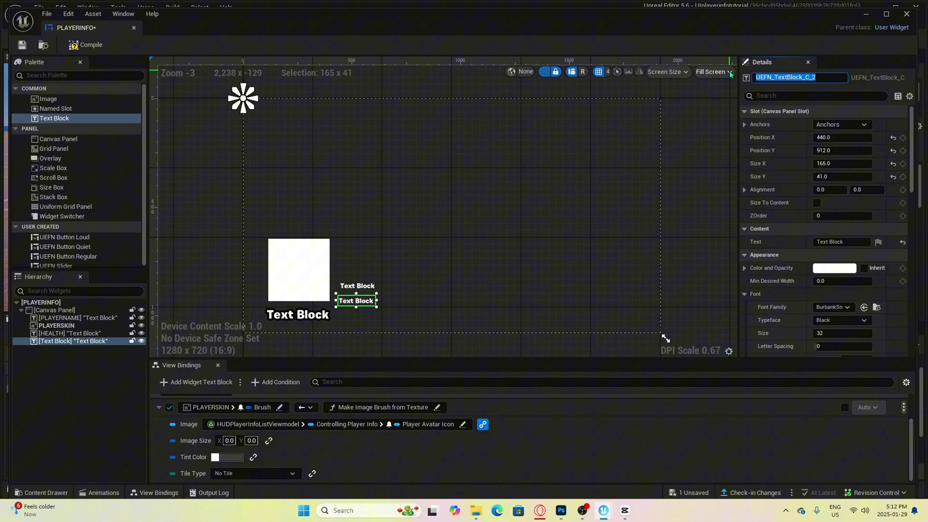
pyautogui.write('SHIELD')
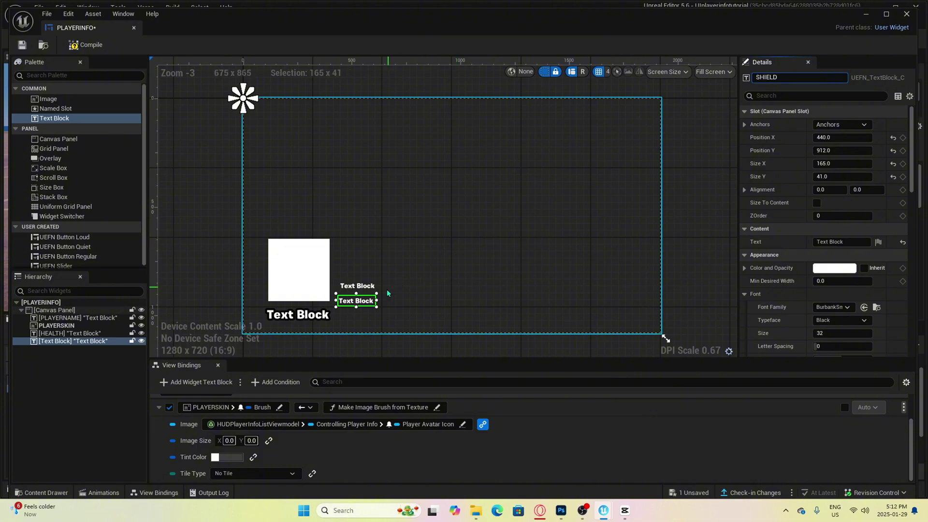
pyautogui.click(459, 203)
pyautogui.click(371, 302)
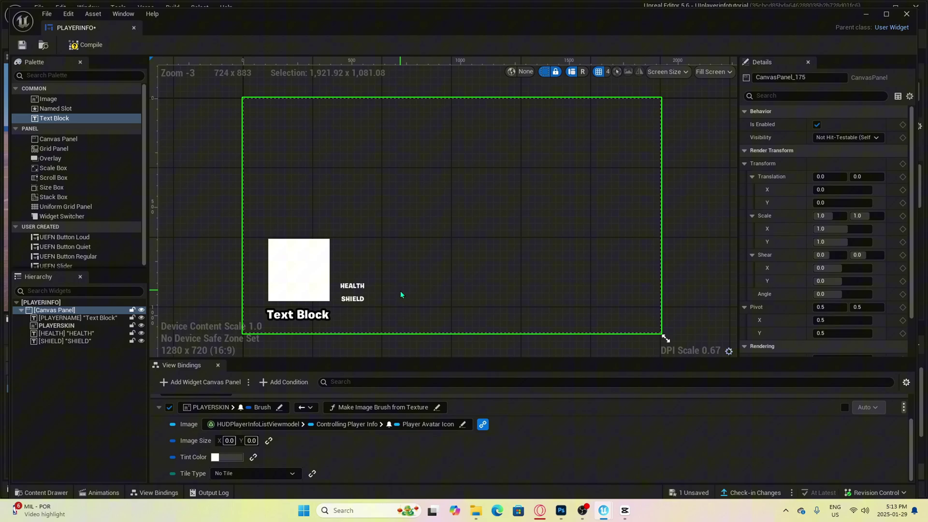
# - Color the HEALTH text green (hex sRGB 00FF57FF) and the SHIELD text cyan
pyautogui.click(356, 285)
pyautogui.click(833, 268)
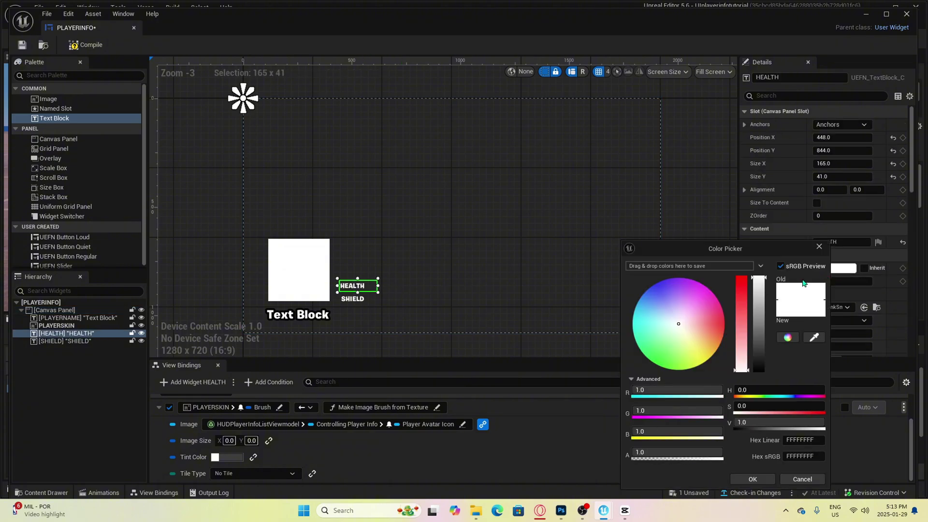
pyautogui.click(649, 362)
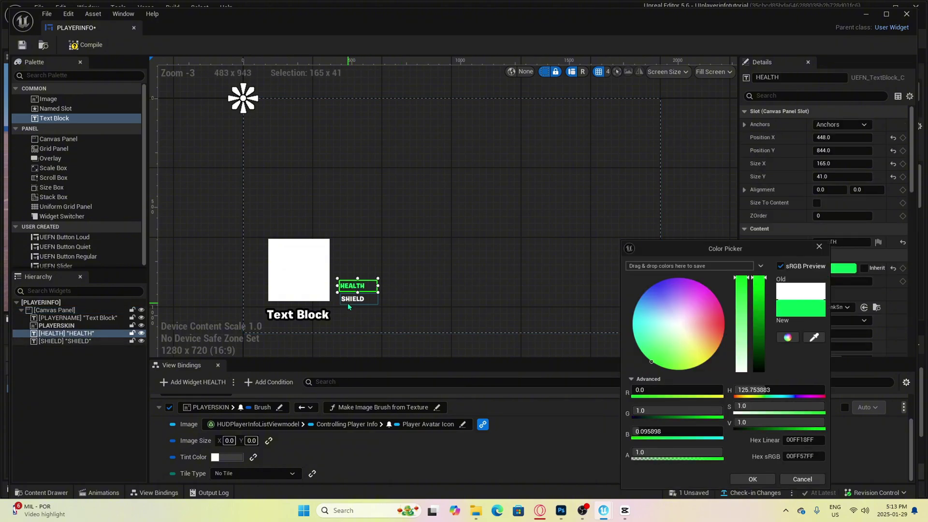
pyautogui.click(348, 304)
pyautogui.click(834, 268)
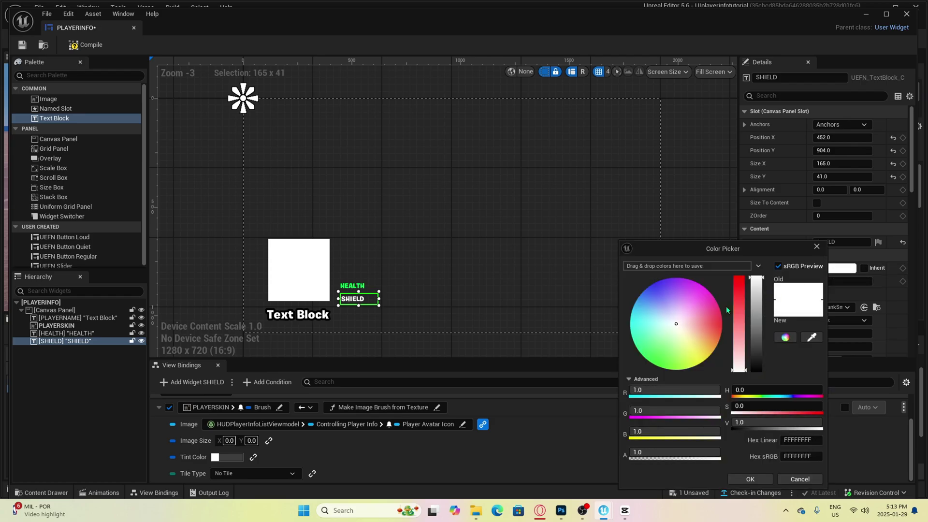
pyautogui.click(633, 322)
pyautogui.click(465, 284)
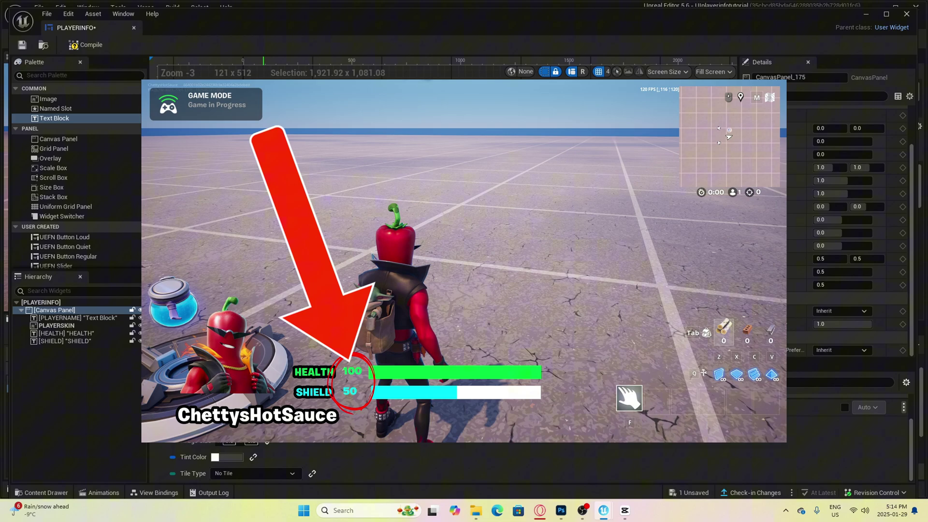
# - Add two Text Blocks beside the HEALTH and SHIELD labels and name them HEALTHNUM and SHIELDNUM
pyautogui.click(113, 119)
pyautogui.moveTo(113, 119); pyautogui.dragTo(398, 286)
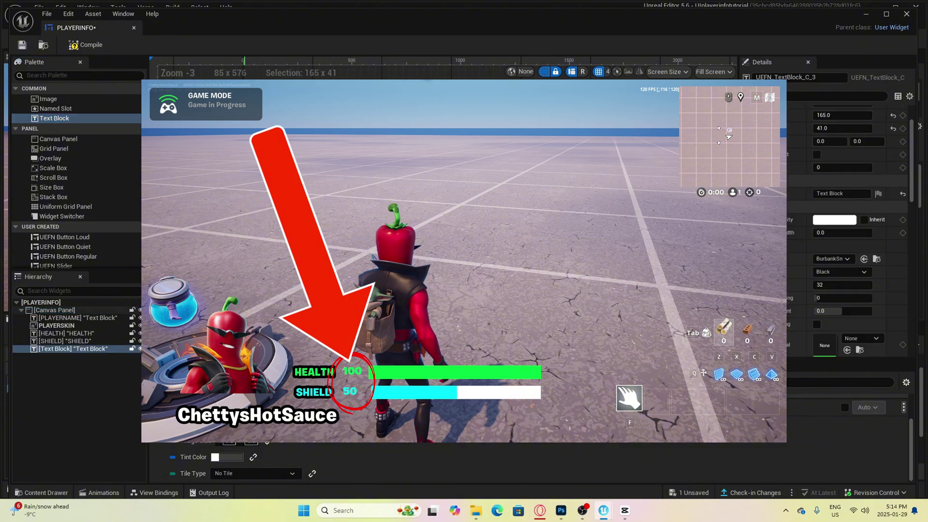
pyautogui.moveTo(69, 121); pyautogui.dragTo(380, 297)
pyautogui.press('F2')
pyautogui.write('HEALTHNUM')
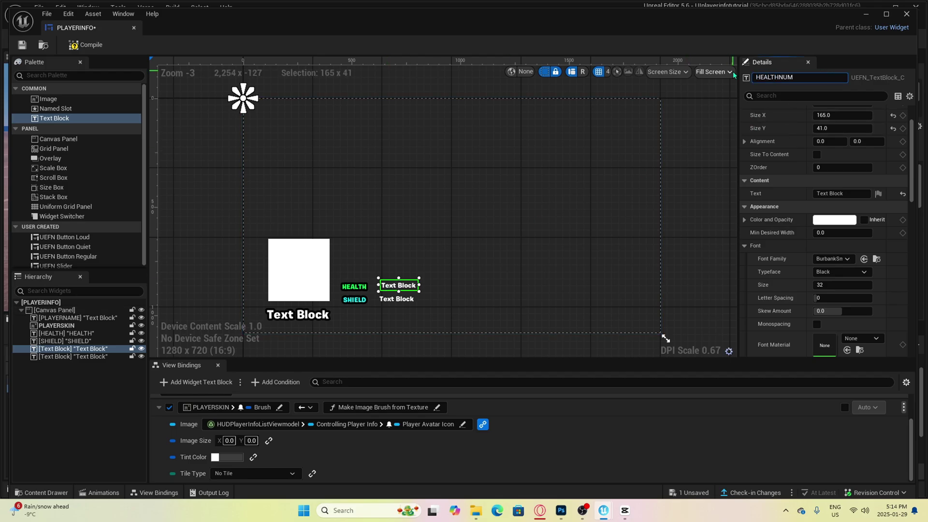
pyautogui.press('Return')
pyautogui.write('SHIELDNUM')
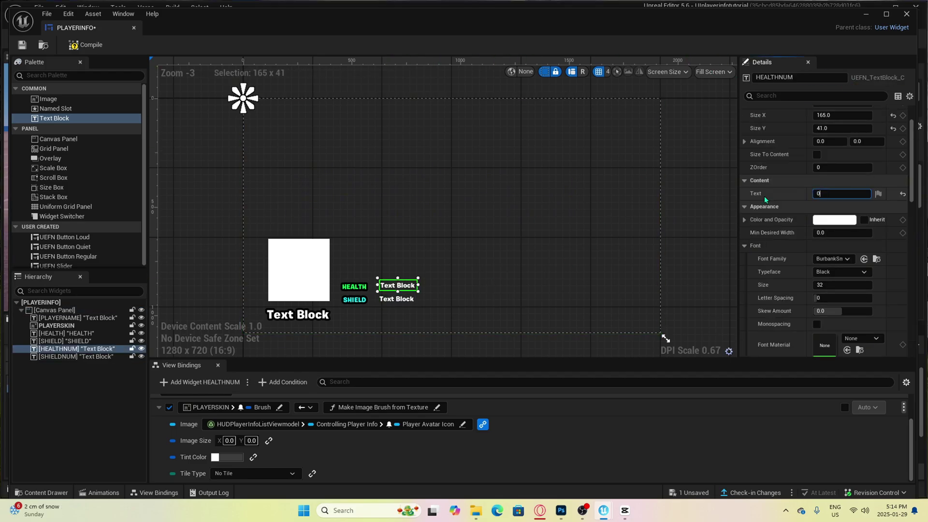
# - Give HEALTHNUM and SHIELDNUM the placeholder text 000, and color them green and cyan to match their labels
pyautogui.click(409, 295)
pyautogui.click(387, 286)
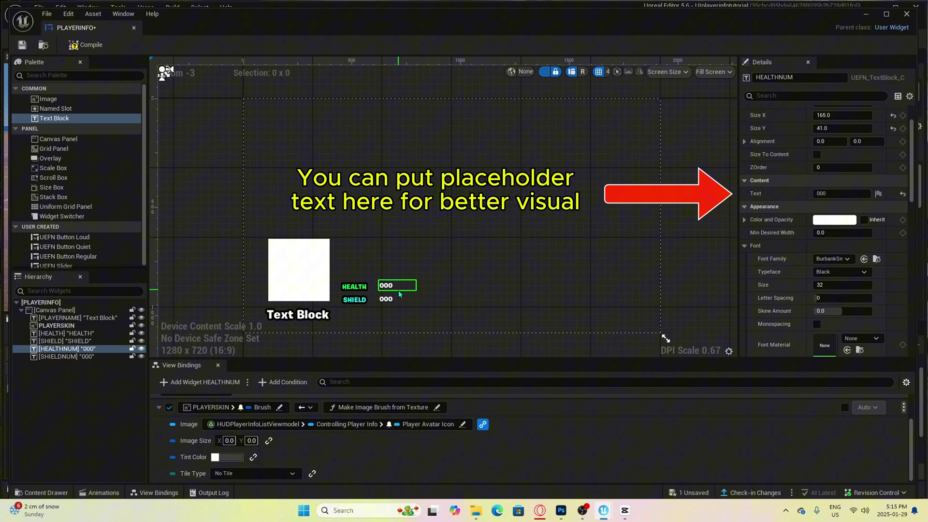
pyautogui.click(834, 219)
pyautogui.click(647, 343)
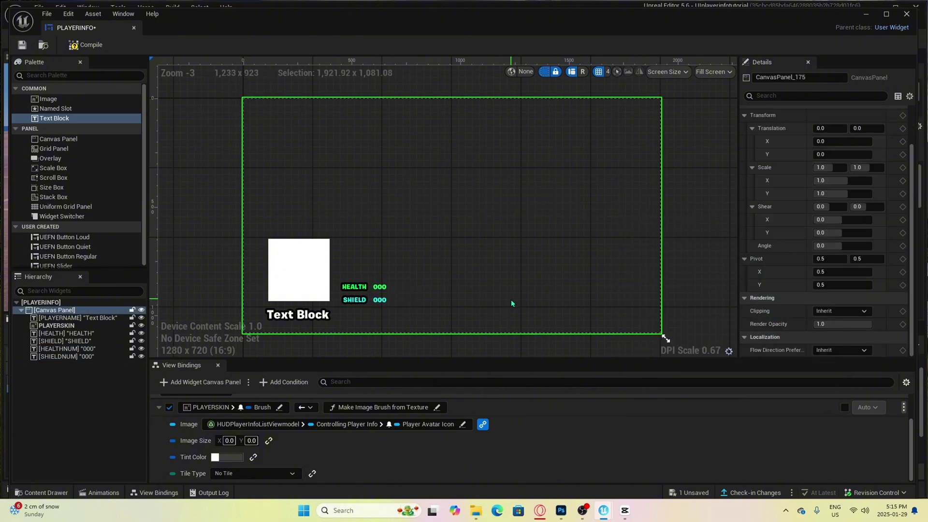
# - Anchor the HEALTH and SHIELD label texts to the canvas's bottom-left corner
pyautogui.click(356, 287)
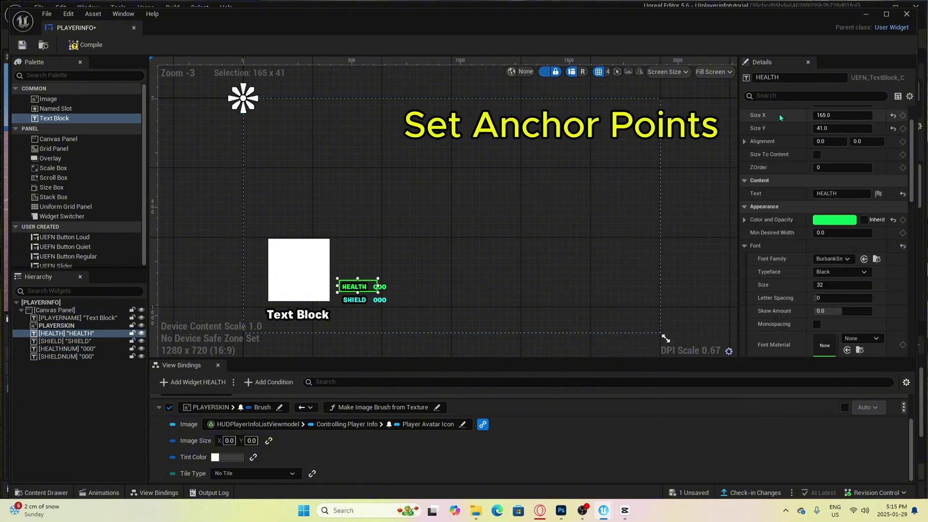
pyautogui.scroll(2, 821, 193)
pyautogui.click(840, 124)
pyautogui.click(809, 216)
pyautogui.click(355, 299)
pyautogui.click(841, 124)
pyautogui.click(806, 215)
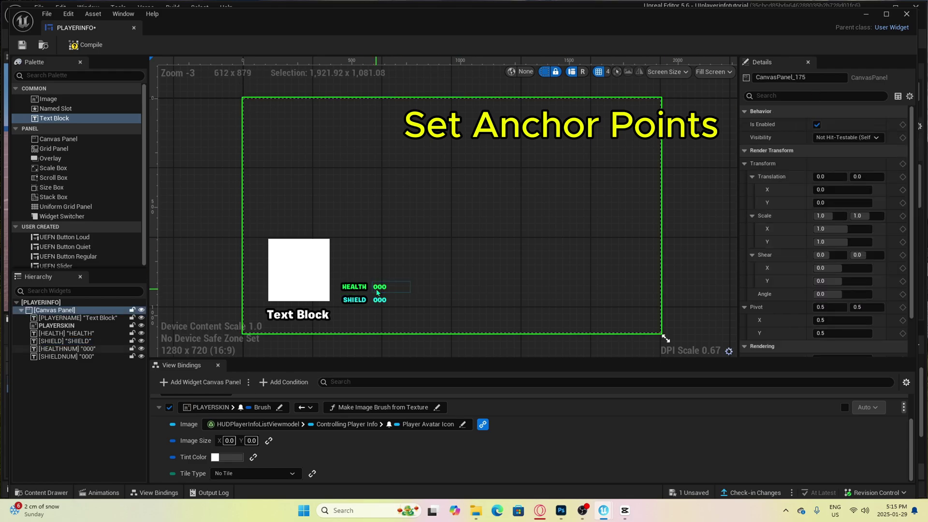
# - Anchor the HEALTHNUM and SHIELDNUM texts to the canvas's bottom-left corner
pyautogui.click(379, 287)
pyautogui.click(841, 124)
pyautogui.click(808, 220)
pyautogui.click(391, 299)
pyautogui.click(838, 126)
pyautogui.click(808, 220)
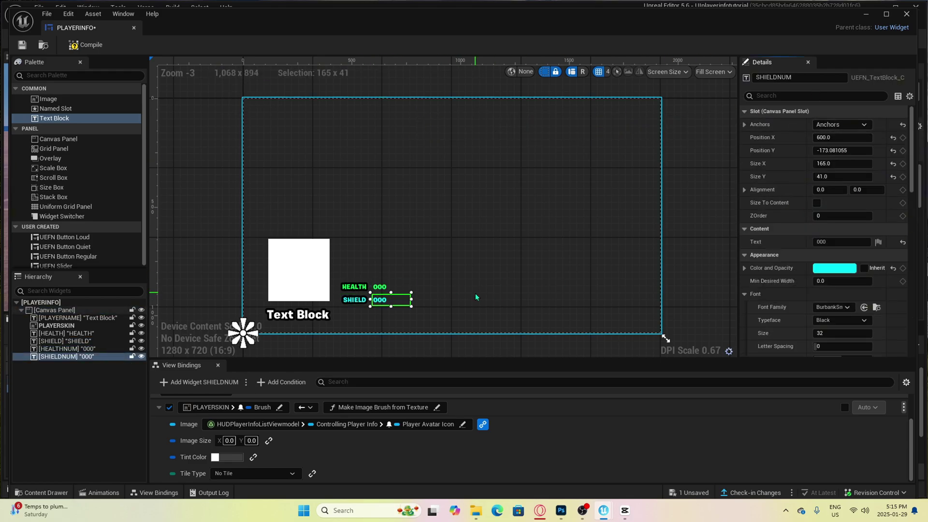
# - Add a view binding for HEALTHNUM that targets its Text property
pyautogui.click(381, 287)
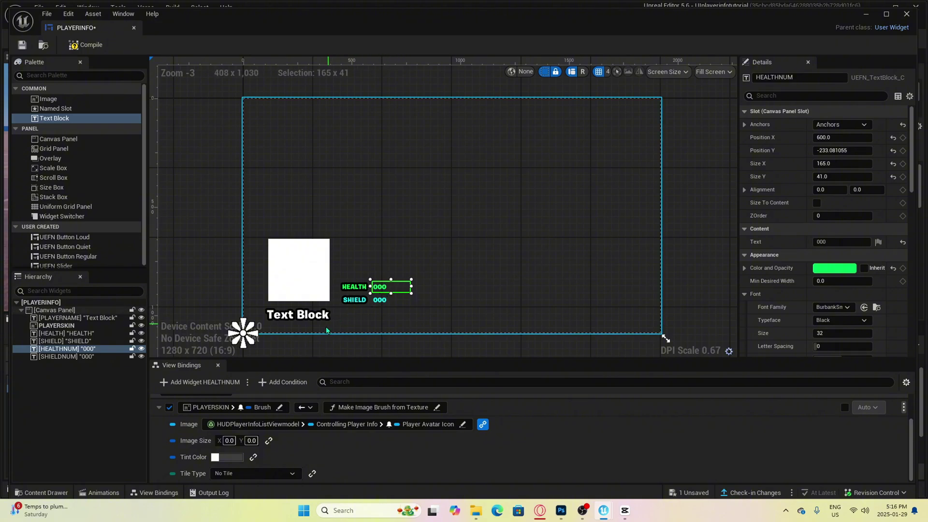
pyautogui.click(210, 381)
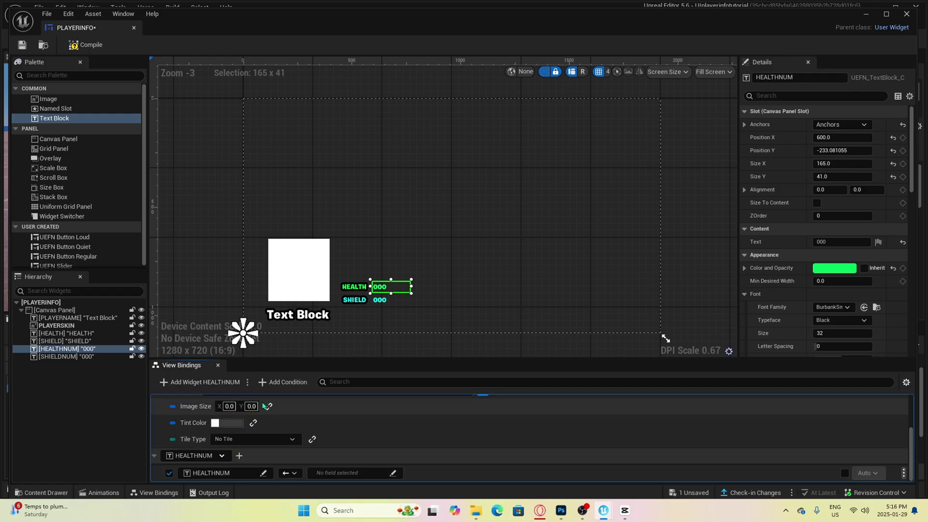
pyautogui.click(236, 472)
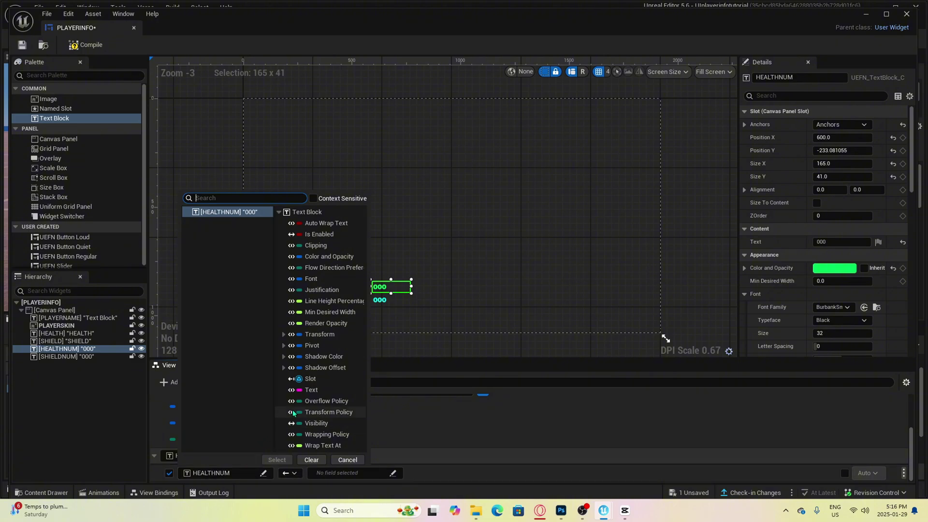
pyautogui.click(311, 389)
pyautogui.click(280, 458)
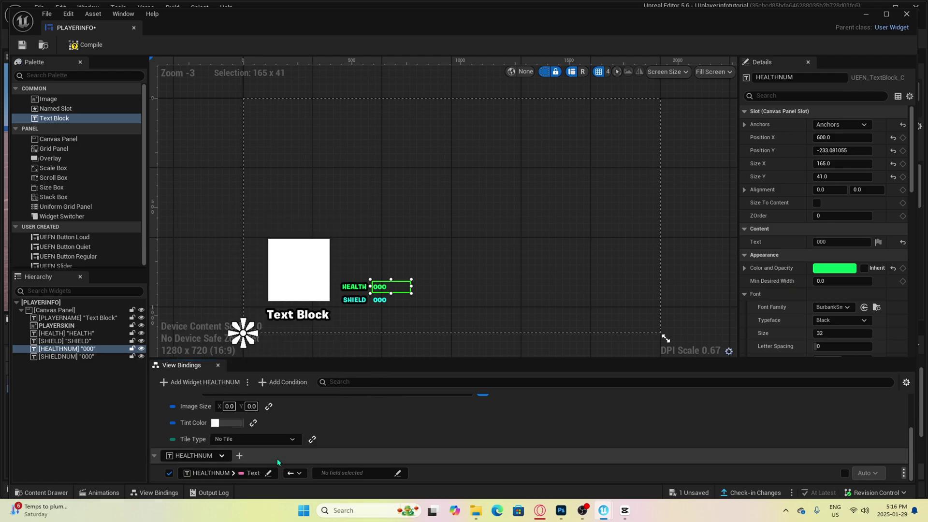
# - Set the source of the HEALTHNUM text binding to the To Text (Integer) conversion function
pyautogui.click(323, 471)
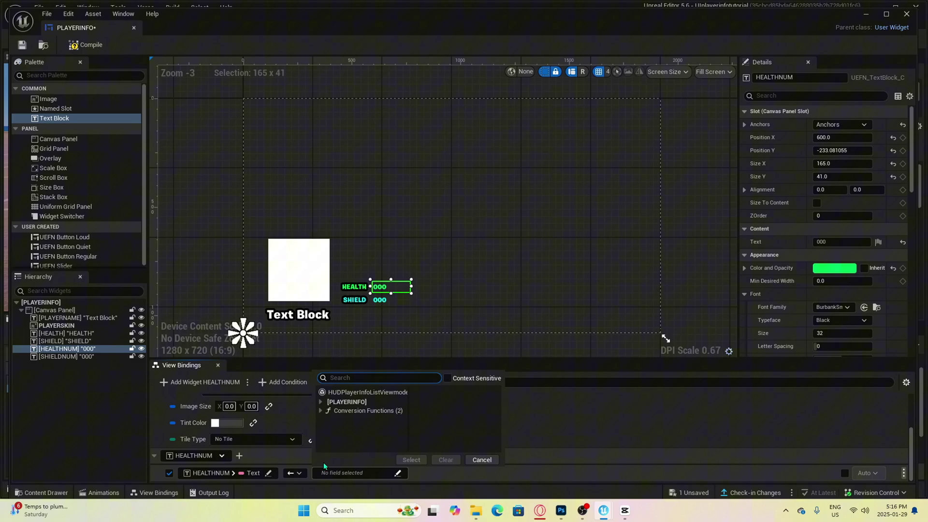
pyautogui.click(329, 412)
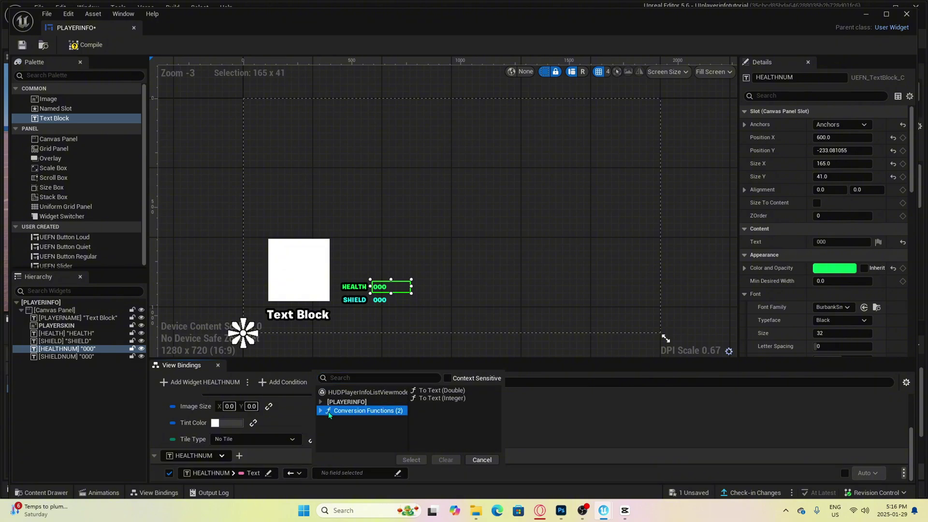
pyautogui.click(433, 398)
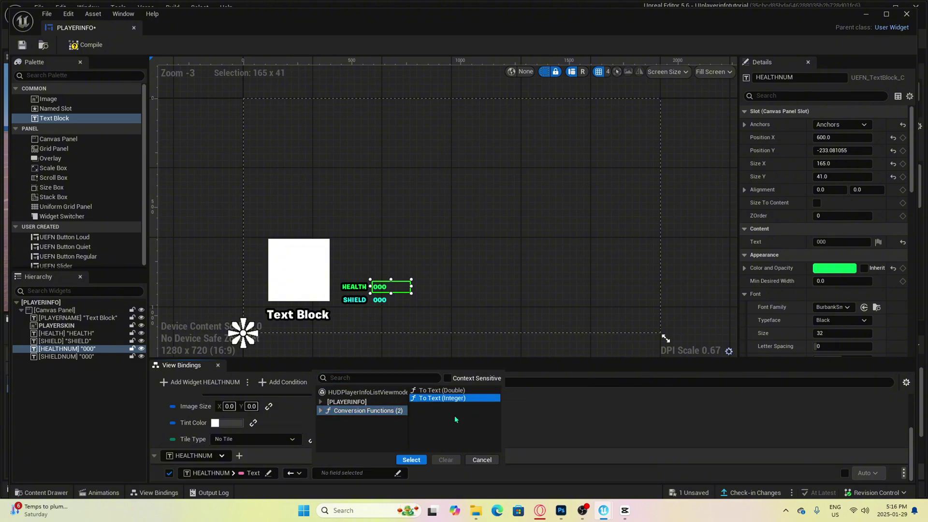
pyautogui.click(411, 460)
pyautogui.scroll(-3, 401, 454)
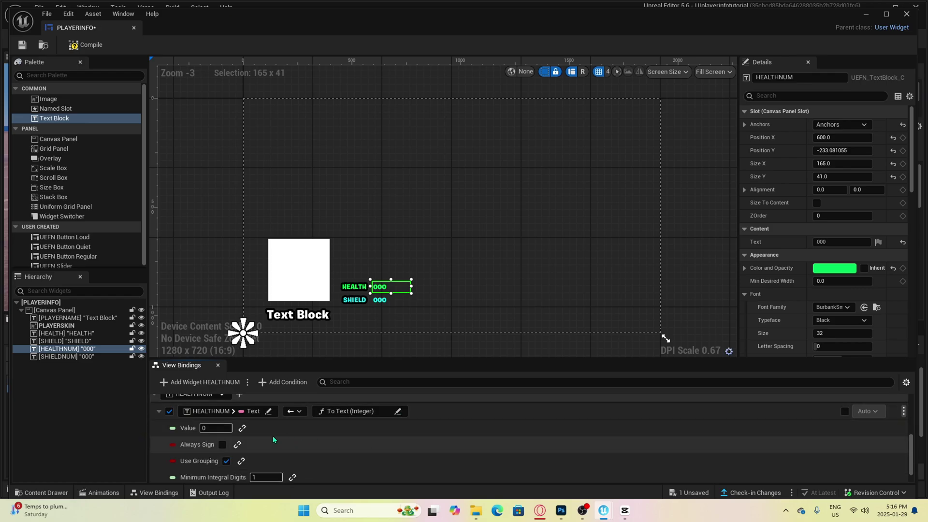
# - Bind the HEALTHNUM conversion's Value to Health under Controlling Player Info in HUDPlayerInfoListViewmodel
pyautogui.click(241, 413)
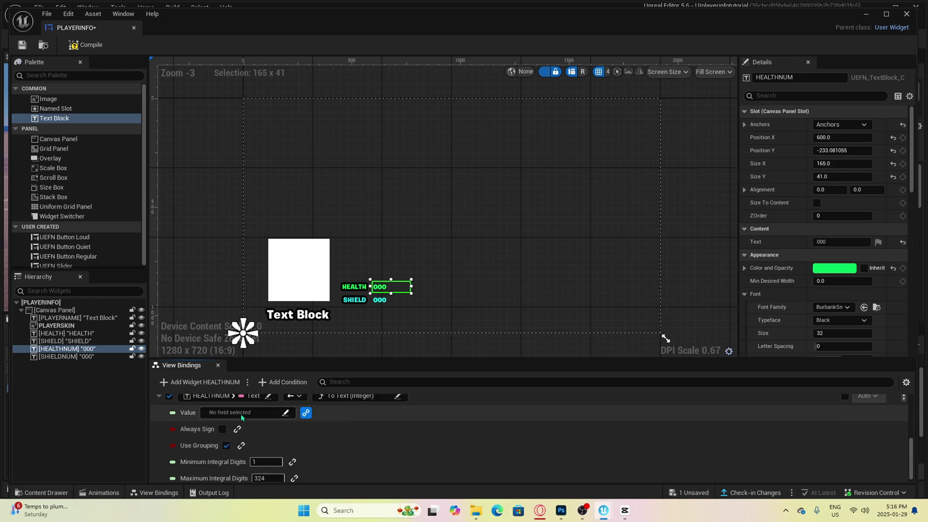
pyautogui.click(230, 411)
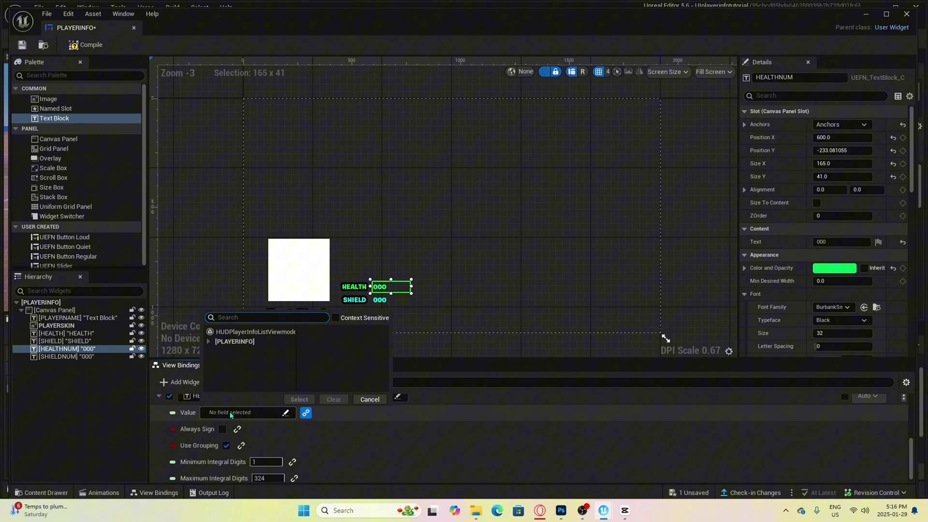
pyautogui.click(223, 332)
pyautogui.click(345, 342)
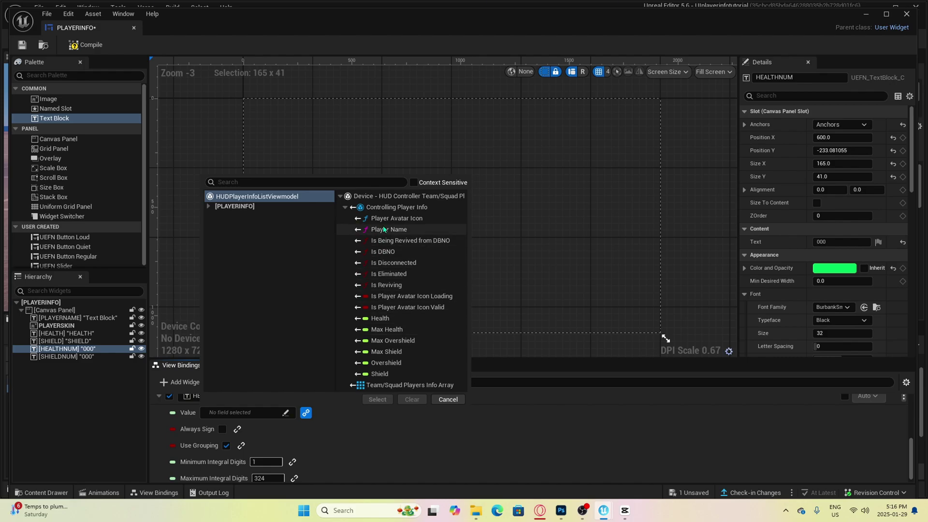
pyautogui.click(389, 318)
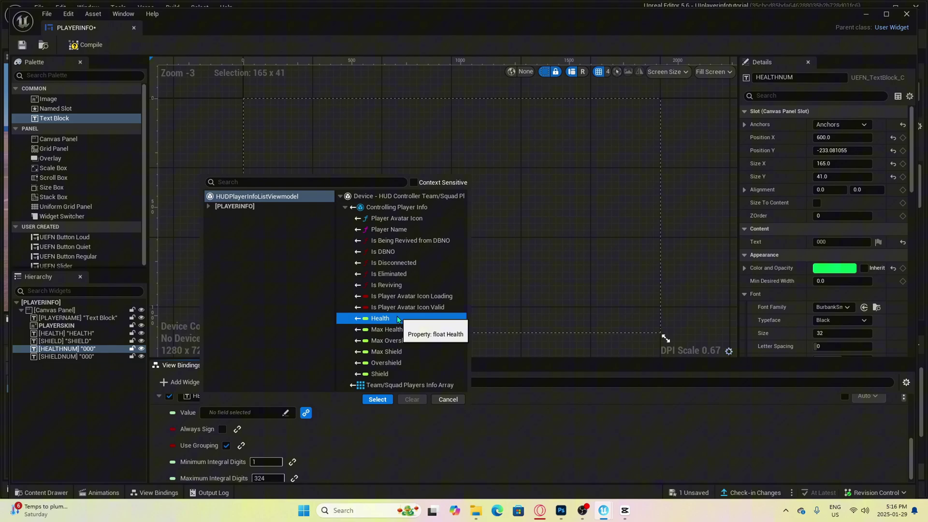
pyautogui.click(382, 399)
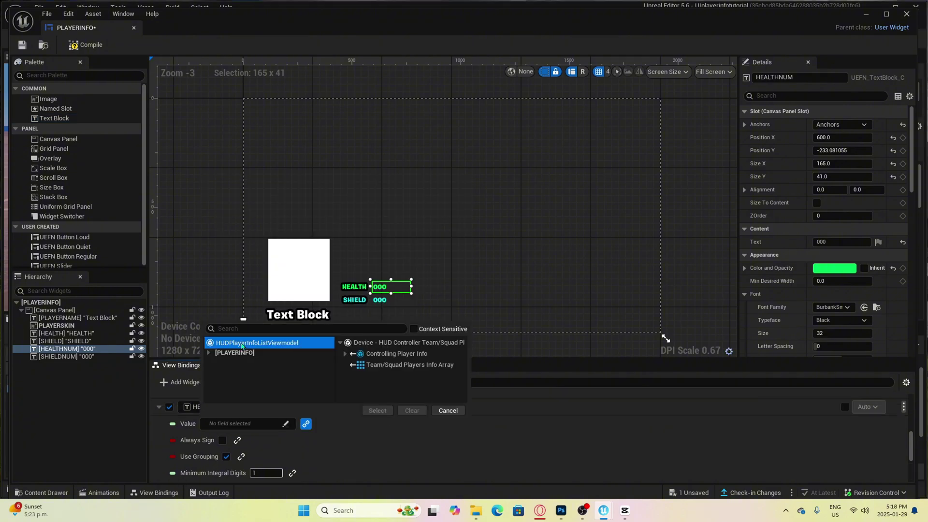
pyautogui.click(208, 352)
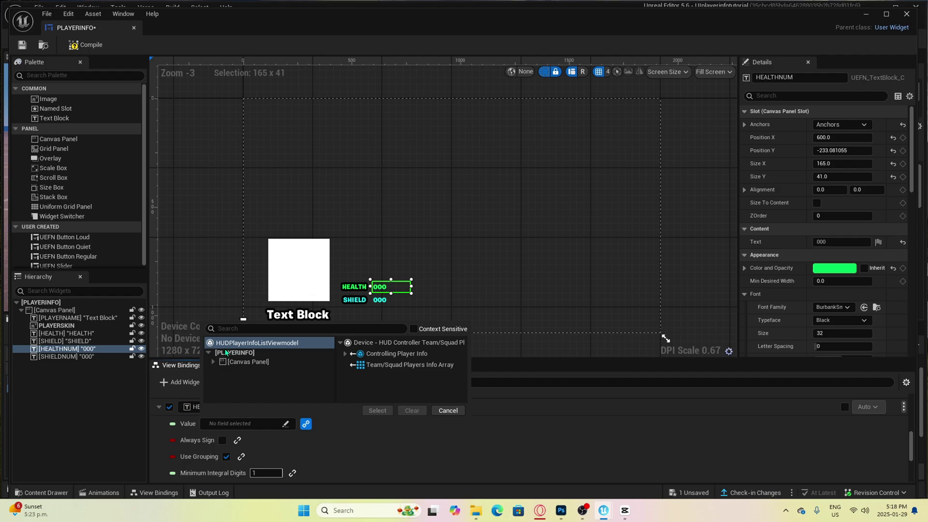
pyautogui.click(391, 353)
pyautogui.click(345, 354)
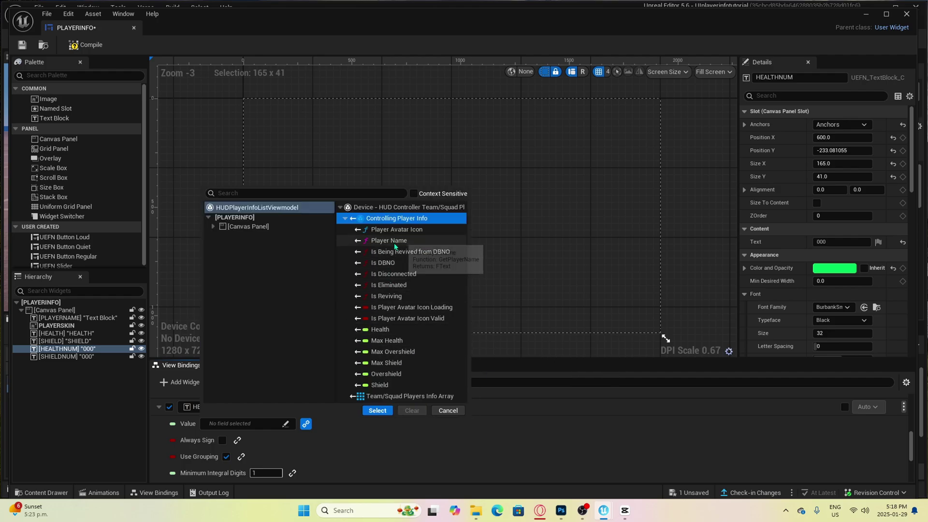
pyautogui.click(401, 341)
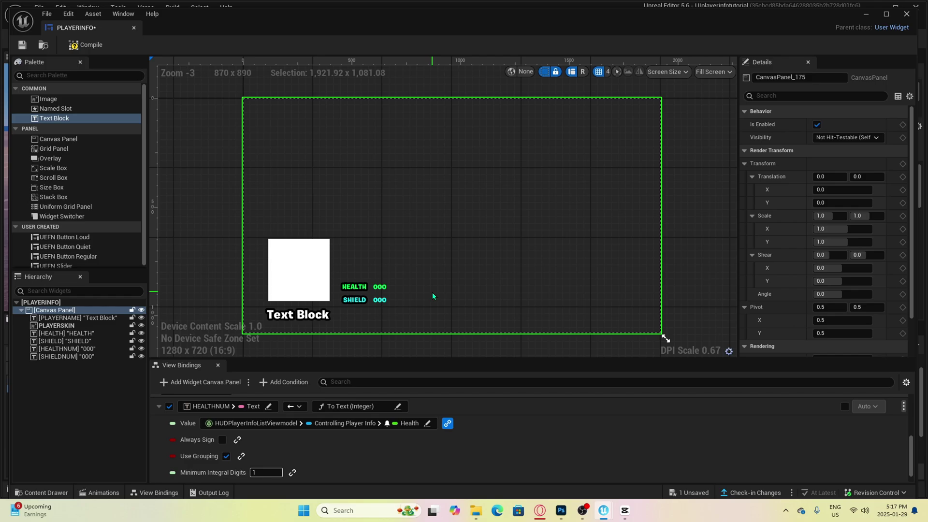
# - Add a view binding for SHIELDNUM that targets its Text property
pyautogui.click(384, 302)
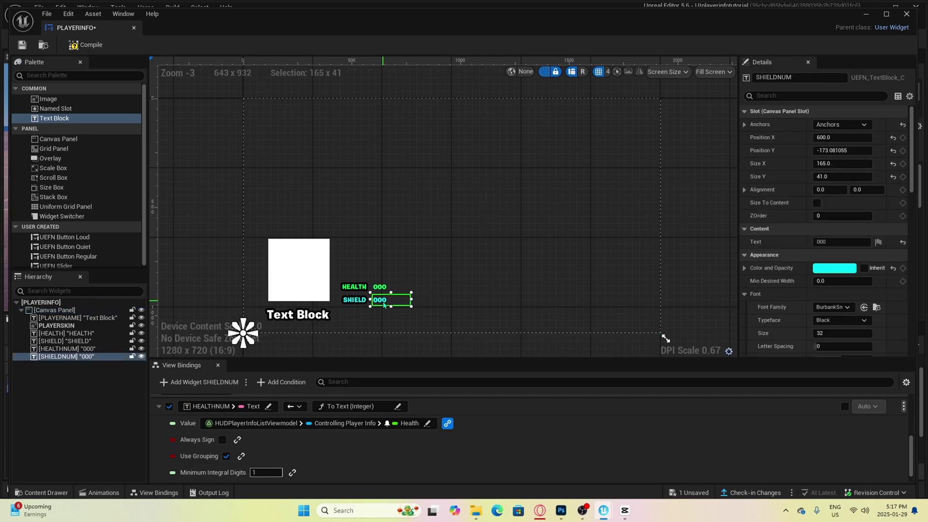
pyautogui.click(193, 385)
pyautogui.click(230, 472)
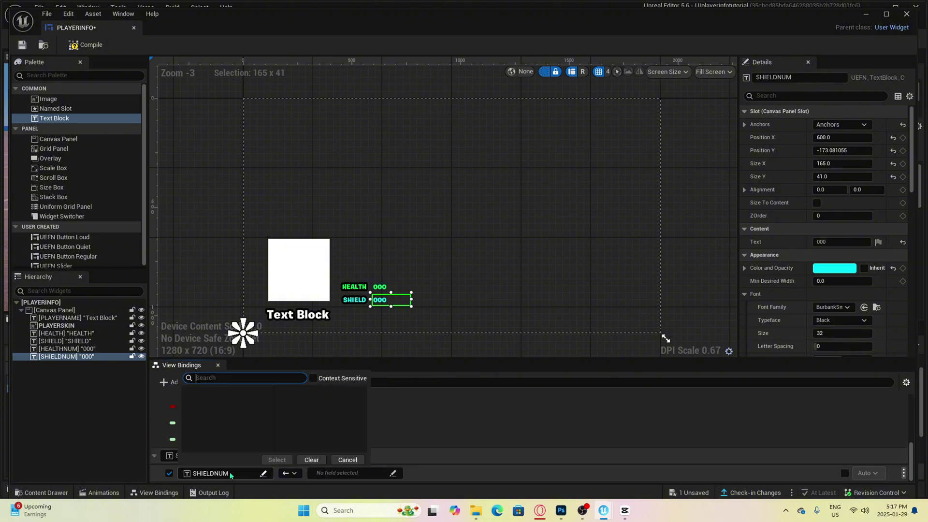
pyautogui.click(309, 389)
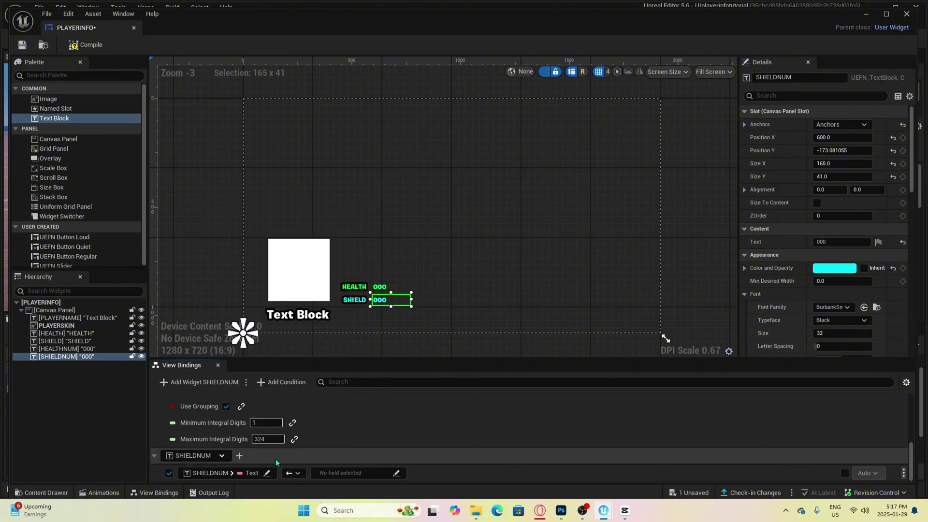
pyautogui.click(277, 460)
# - Set the source of the SHIELDNUM text binding to the To Text (Integer) conversion function
pyautogui.click(339, 471)
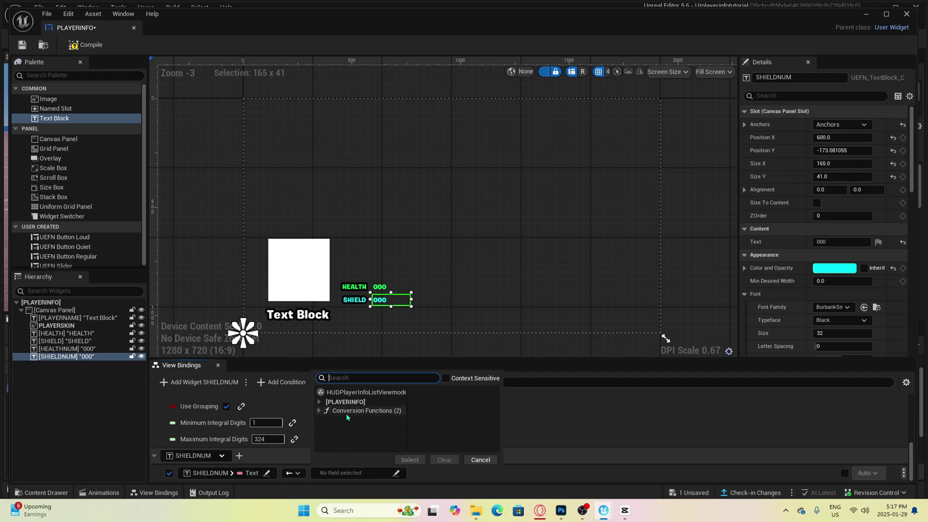
pyautogui.click(346, 412)
pyautogui.click(426, 397)
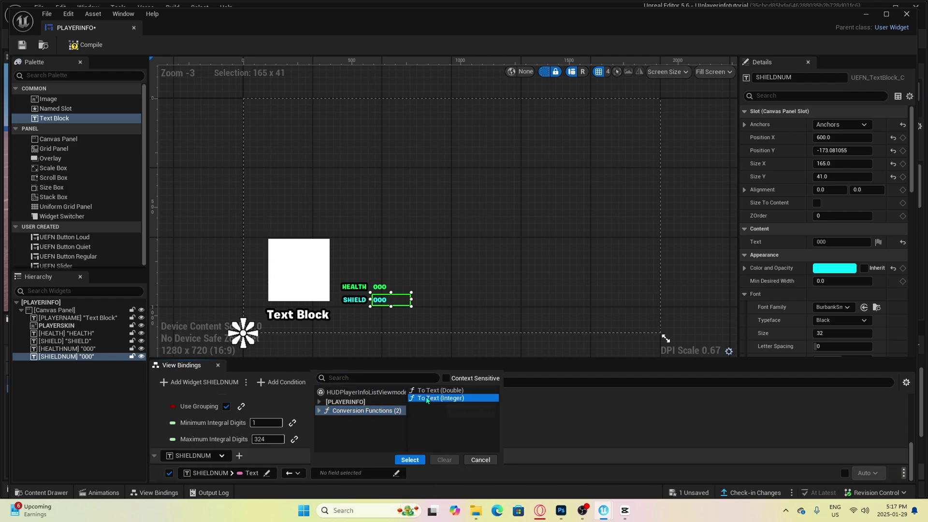
pyautogui.click(409, 460)
pyautogui.scroll(-2, 416, 456)
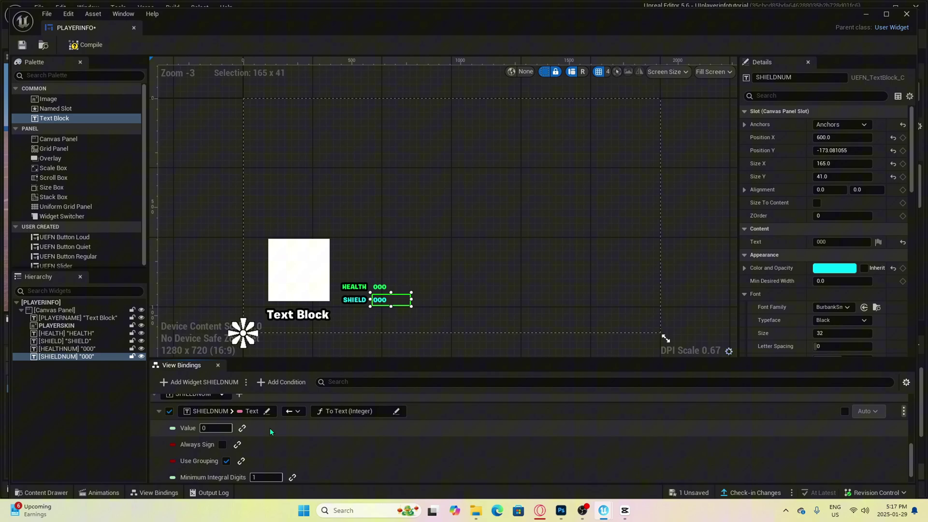
# - Bind the SHIELDNUM conversion's Value to Shield under Controlling Player Info in HUDPlayerInfoListViewmodel, and save the widget
pyautogui.click(240, 429)
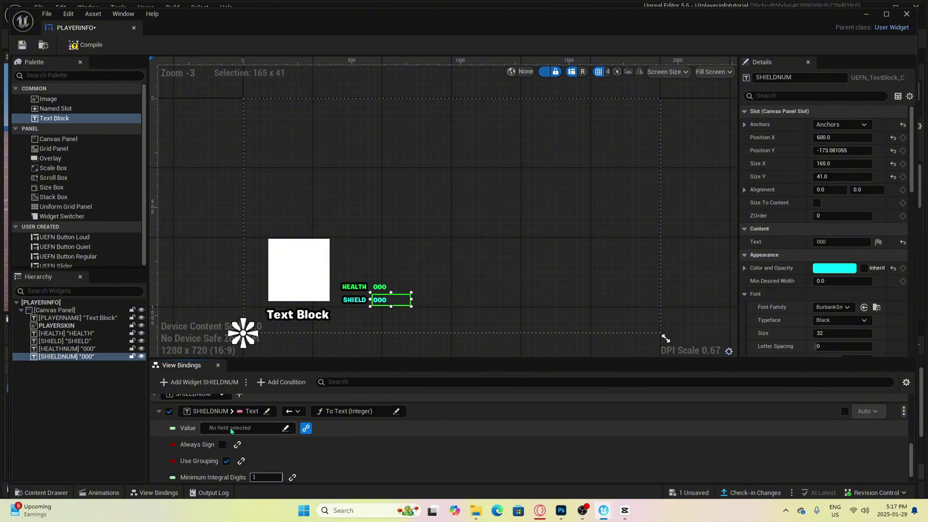
pyautogui.click(230, 427)
pyautogui.click(229, 348)
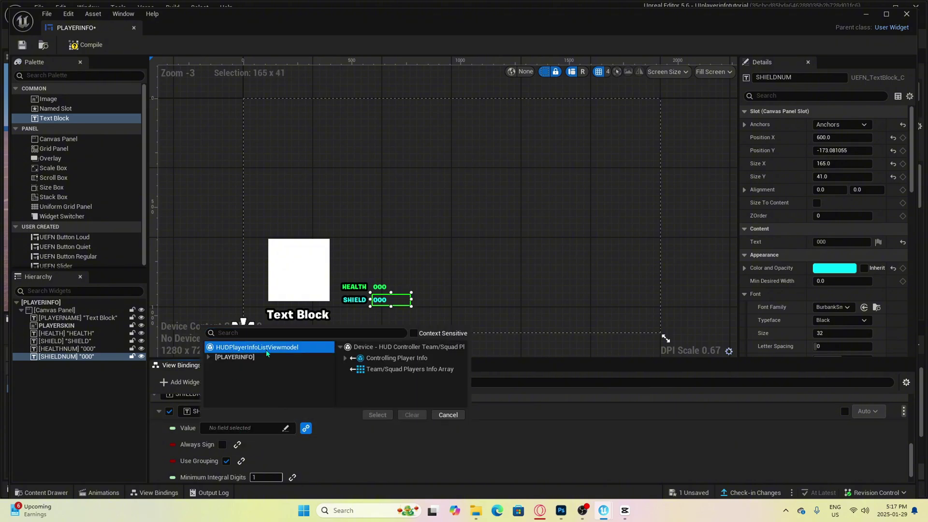
pyautogui.click(373, 360)
pyautogui.click(346, 358)
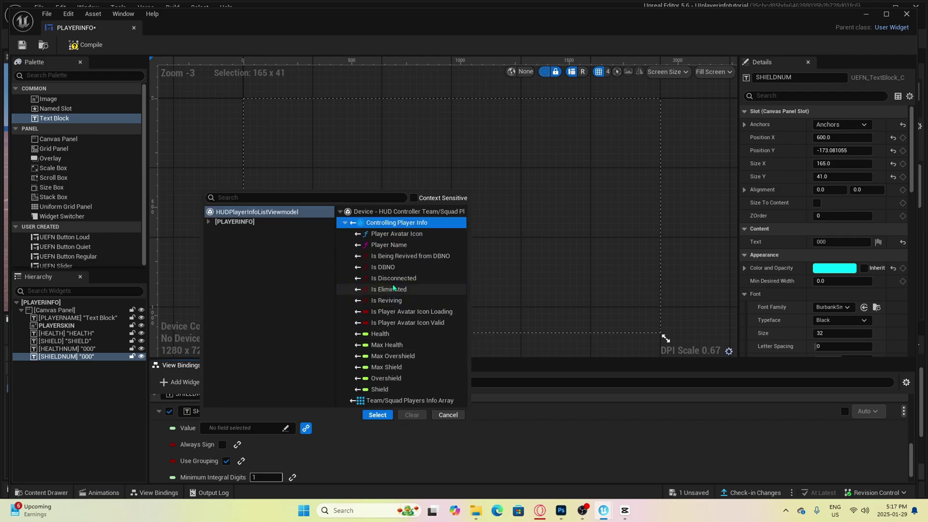
pyautogui.click(381, 390)
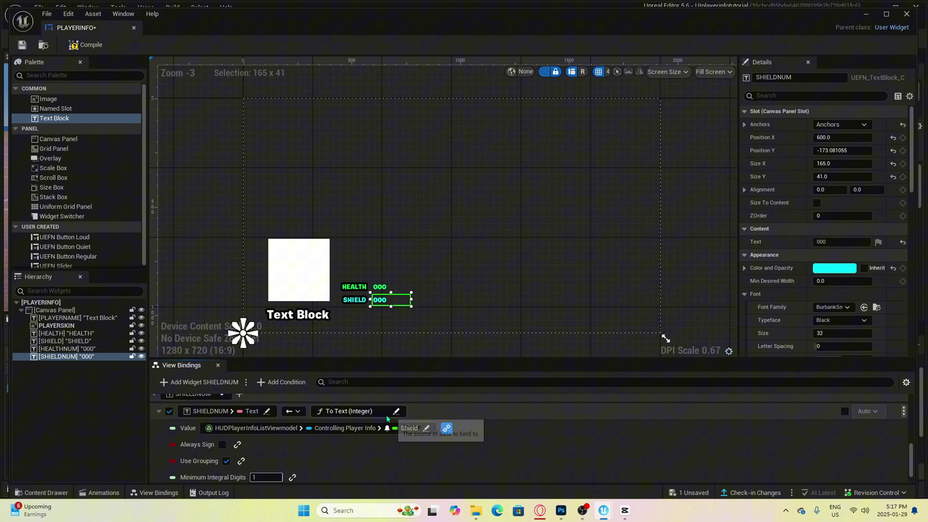
pyautogui.click(22, 45)
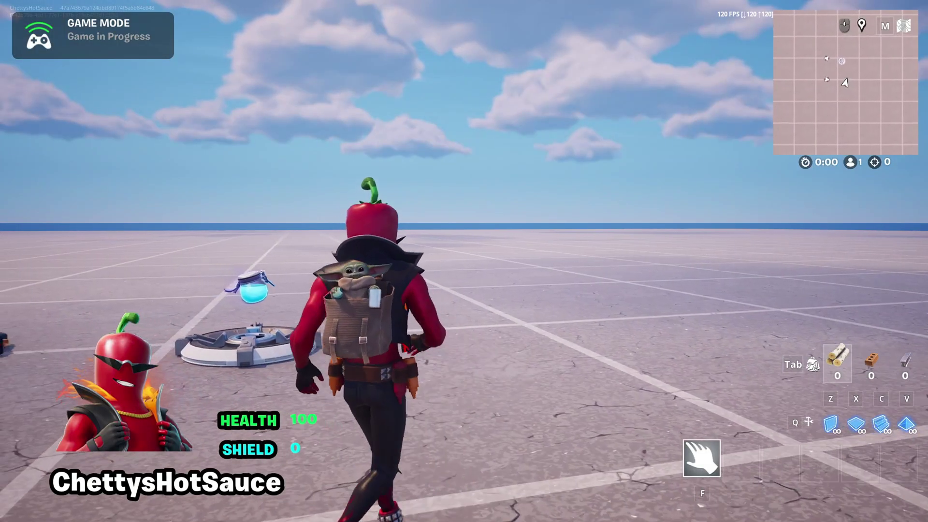
# - Playtest the island, using Legacy Shield Potions and moving around to check the HUD's health and shield values
pyautogui.press('w')
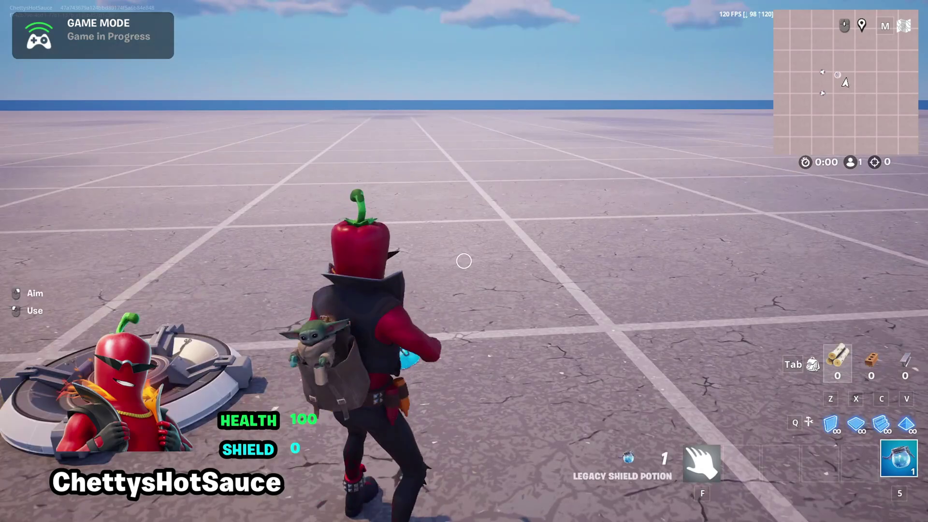
pyautogui.click(464, 261)
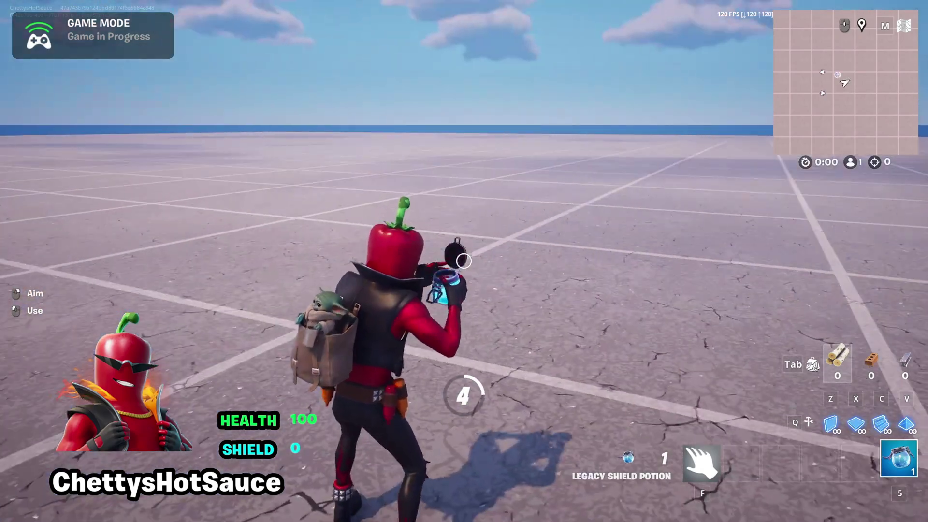
pyautogui.press('w')
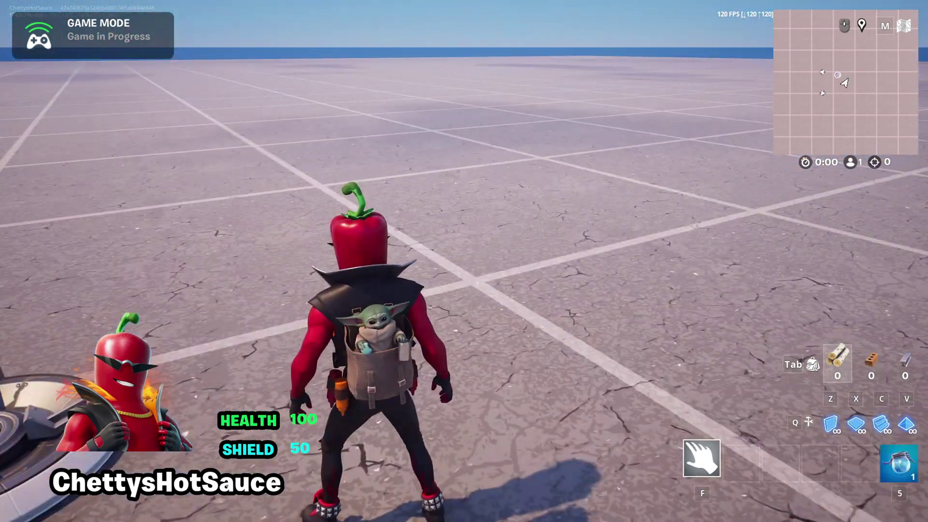
pyautogui.click(464, 261)
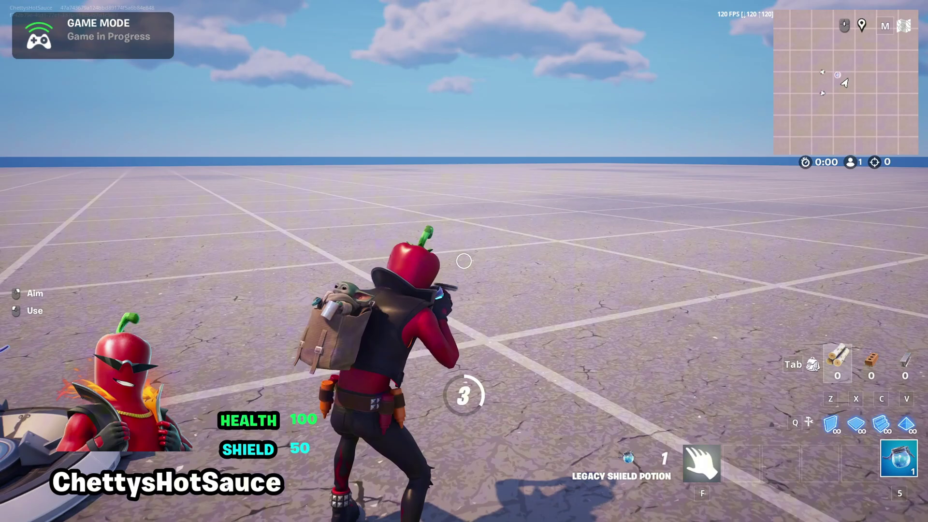
pyautogui.press('w')
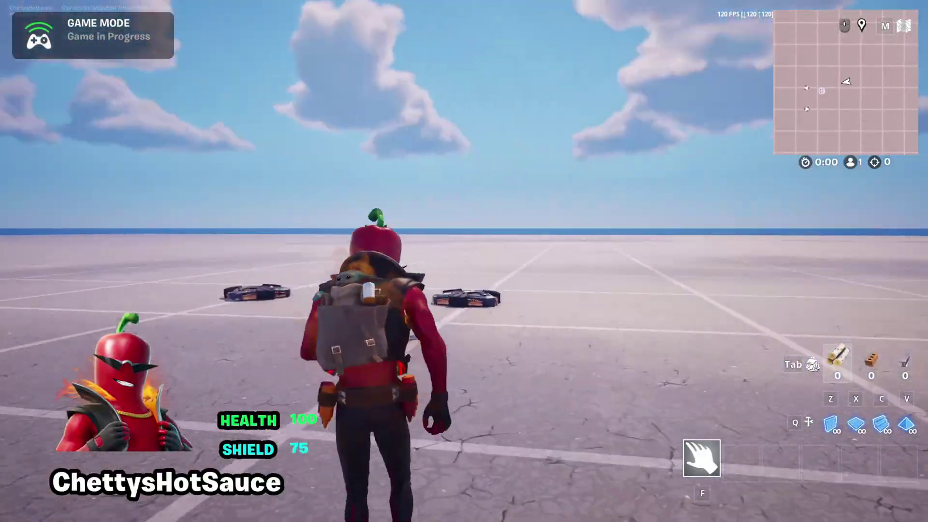
pyautogui.click(464, 261)
pyautogui.press('w')
pyautogui.click(464, 261)
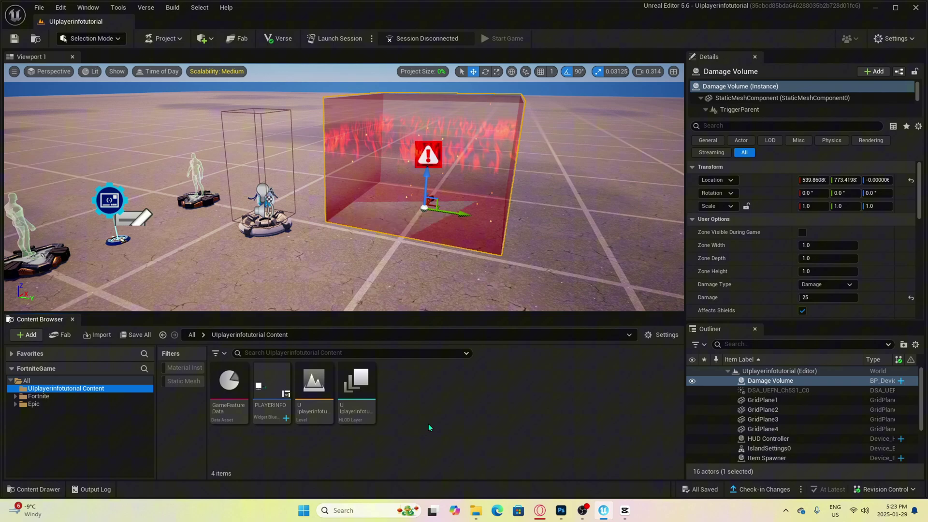
# - Create a material named HEALTHBAR in the UIplayerinfotutorial Content folder
pyautogui.rightClick(427, 423)
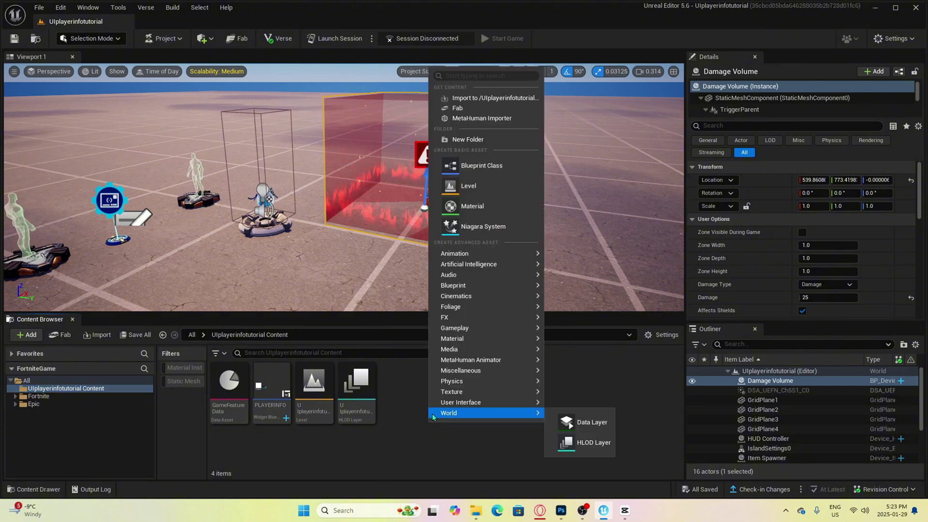
pyautogui.moveTo(464, 341)
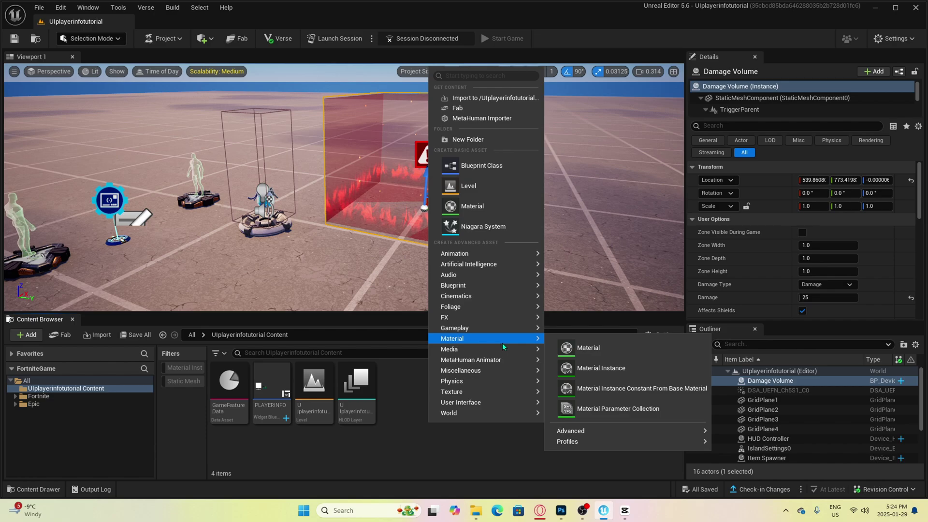
pyautogui.click(576, 345)
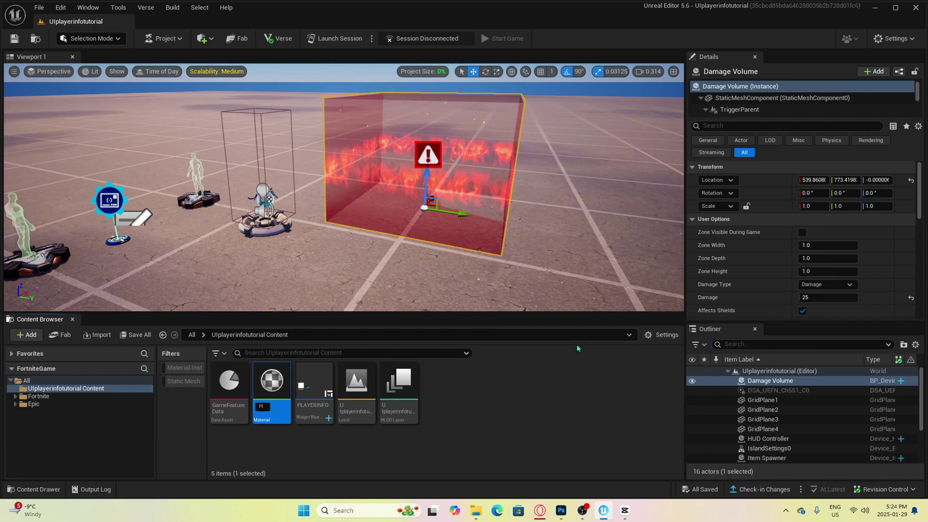
pyautogui.write('HEALTHBAR')
pyautogui.press('Return')
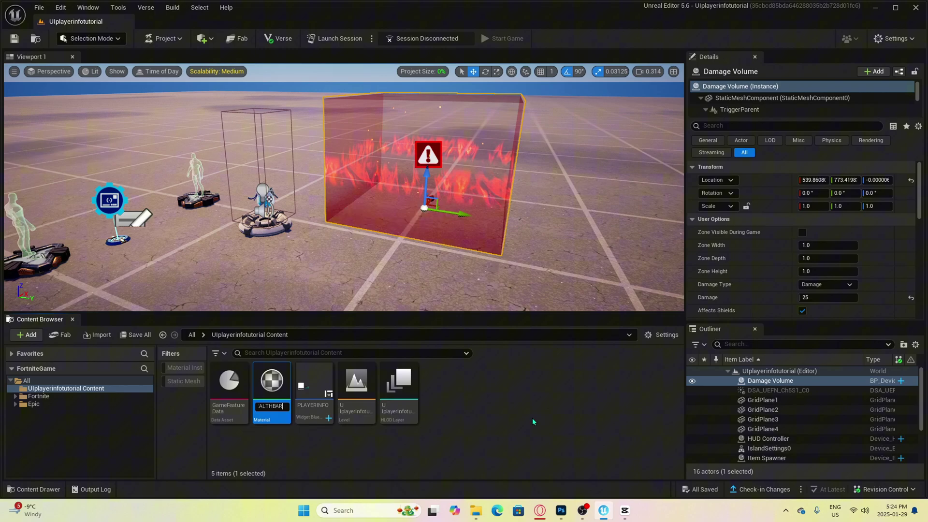
# - Open the HEALTHBAR material and import the white square texture into the UIplayerinfotutorial Content folder
pyautogui.doubleClick(275, 387)
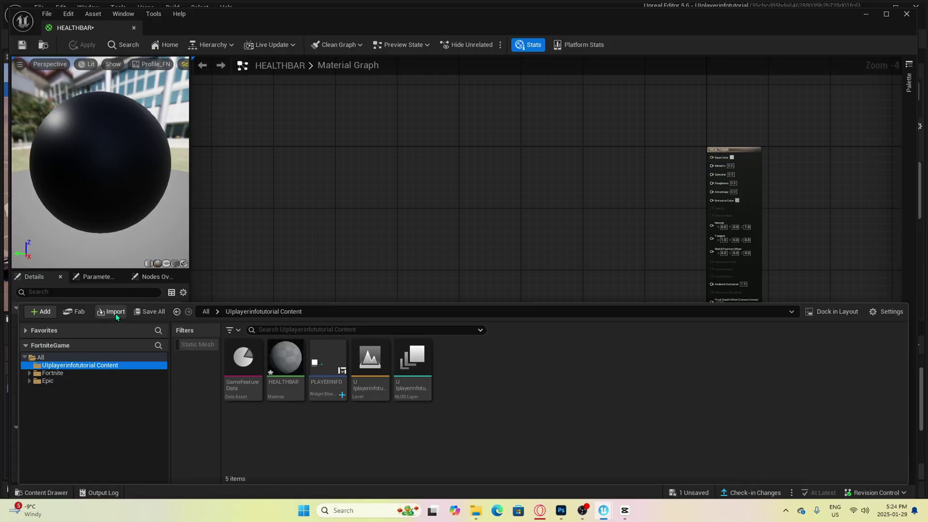
pyautogui.click(114, 311)
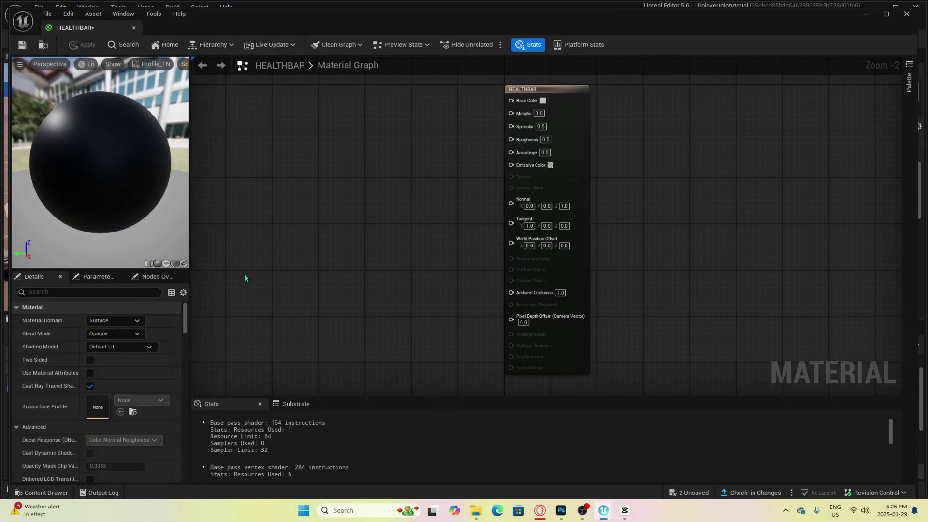
# - Set the HEALTHBAR material's Material Domain to User Interface and its Blend Mode to Translucent
pyautogui.click(114, 320)
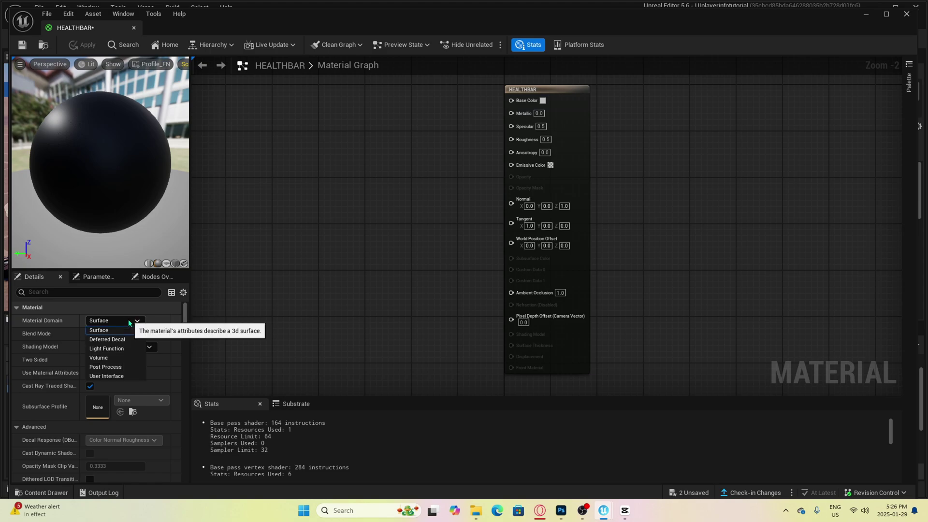
pyautogui.click(121, 376)
pyautogui.click(126, 335)
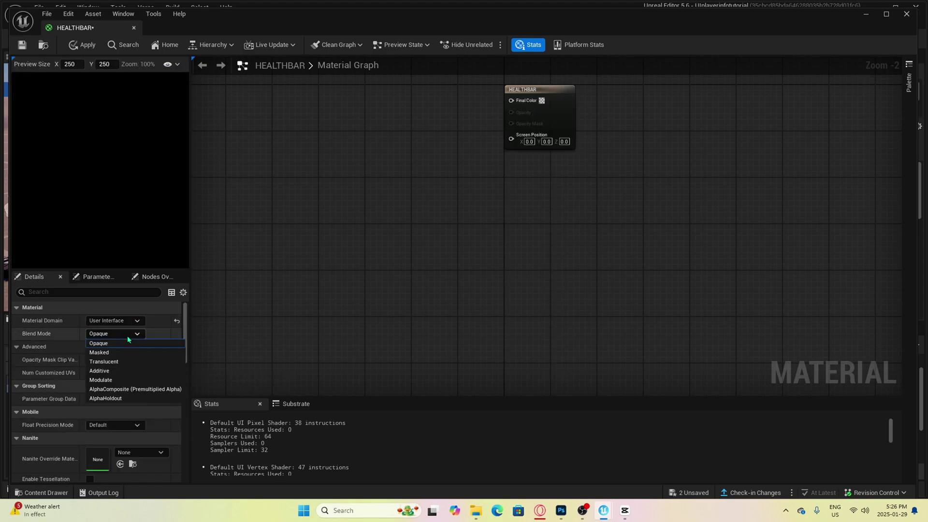
pyautogui.click(126, 362)
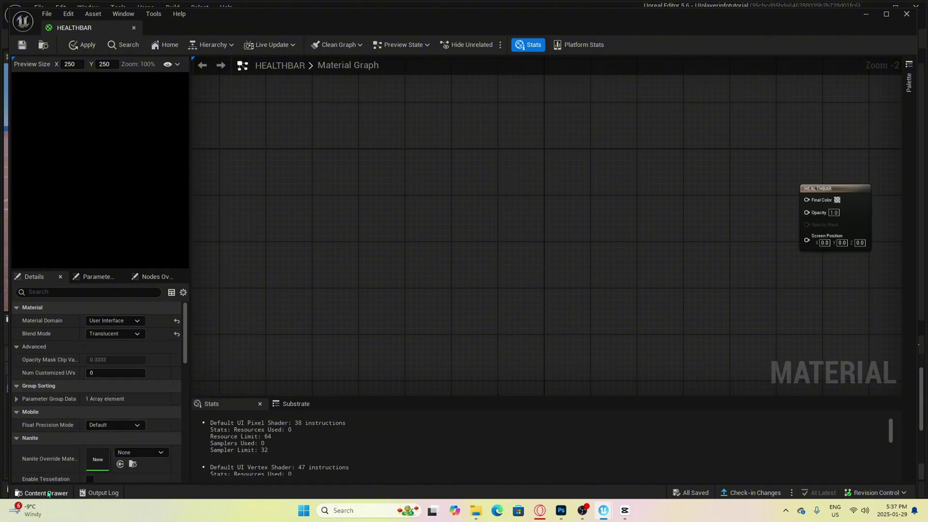
# - Add a Texture Sample of the white square texture to the graph and place a Constant3Vector node above it
pyautogui.click(46, 492)
pyautogui.moveTo(237, 357); pyautogui.dragTo(366, 237)
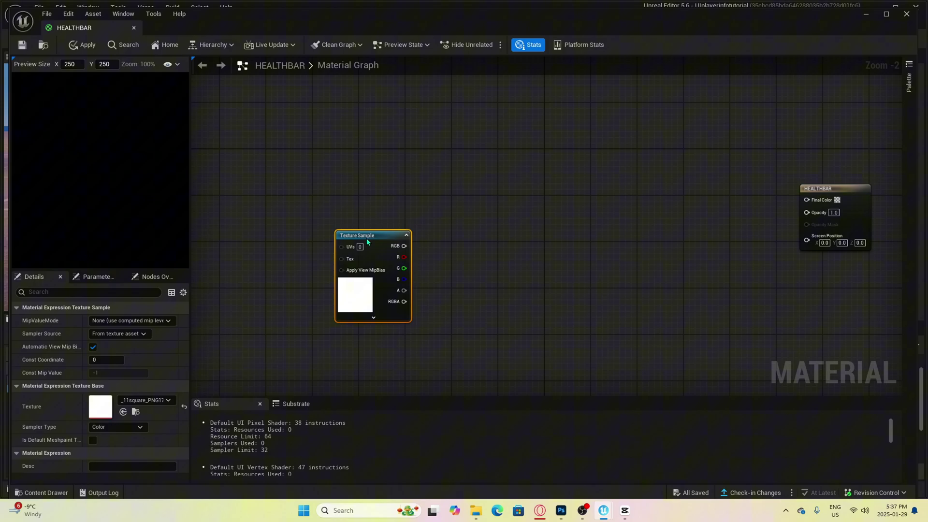
pyautogui.click(358, 154)
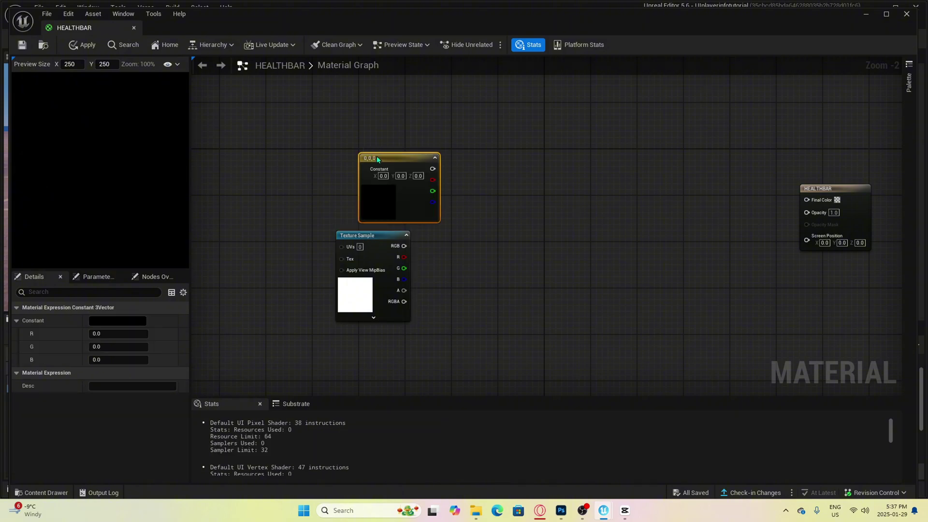
pyautogui.moveTo(376, 156); pyautogui.dragTo(356, 139)
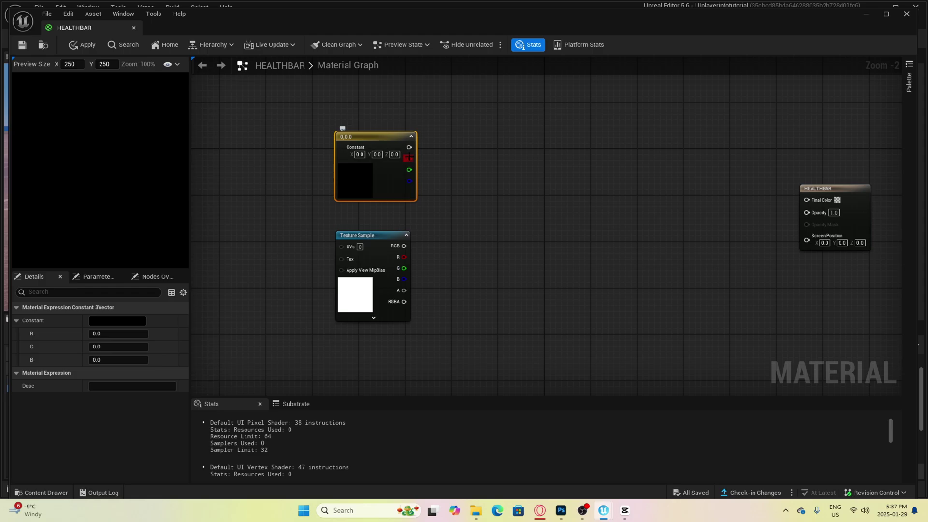
# - Add a Multiply node with the Constant3Vector connected to A and the Texture Sample's RGB connected to B
pyautogui.rightClick(472, 202)
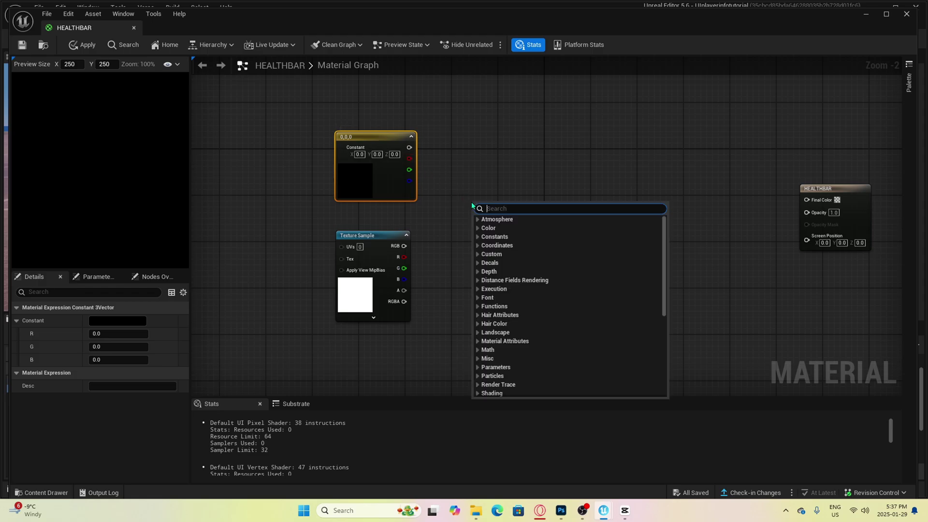
pyautogui.write('multip')
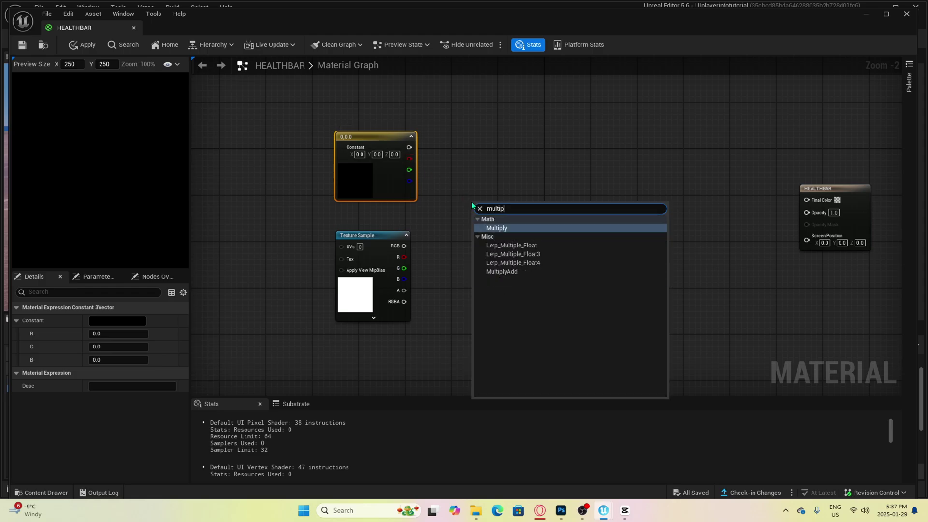
pyautogui.click(496, 227)
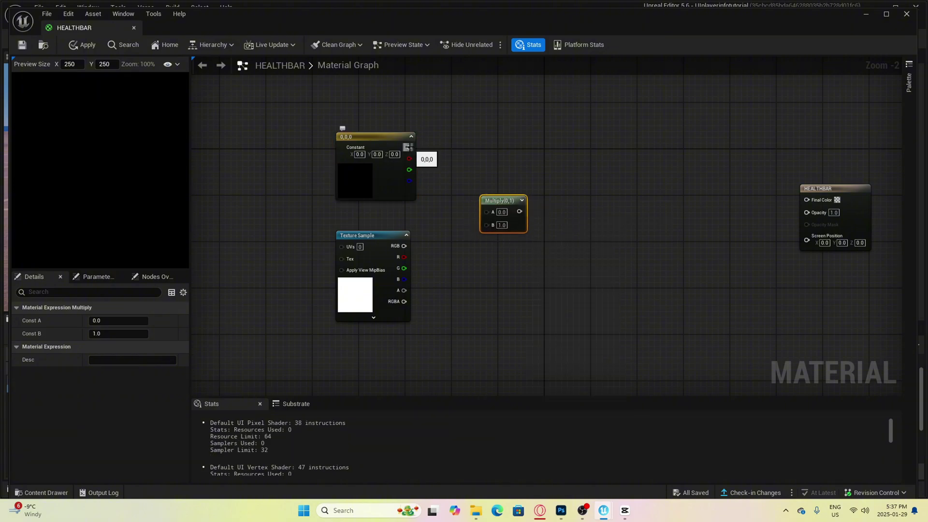
pyautogui.moveTo(409, 147); pyautogui.dragTo(486, 214)
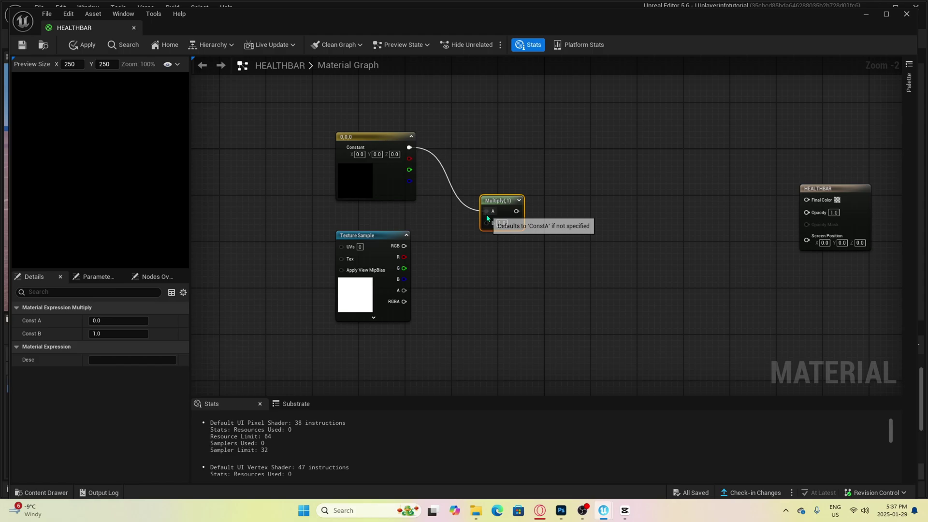
pyautogui.moveTo(404, 246); pyautogui.dragTo(414, 250)
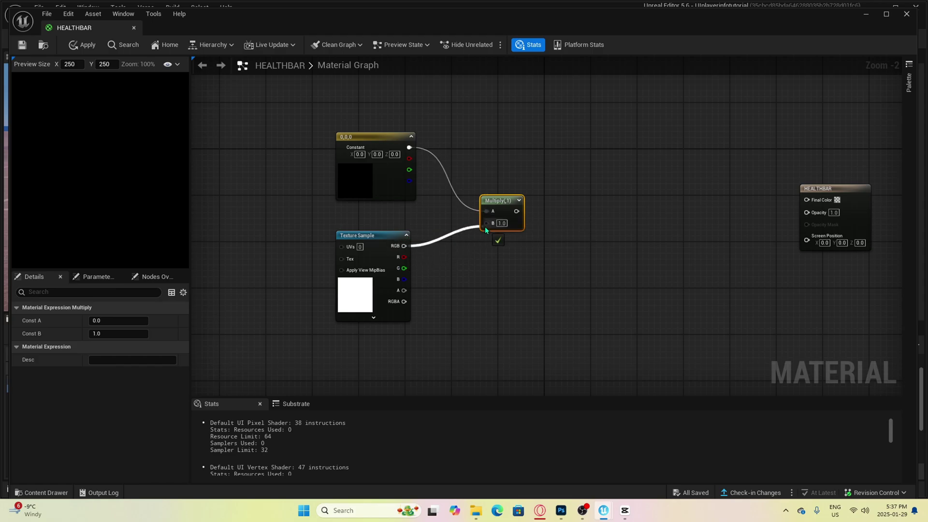
pyautogui.moveTo(485, 226); pyautogui.dragTo(486, 225)
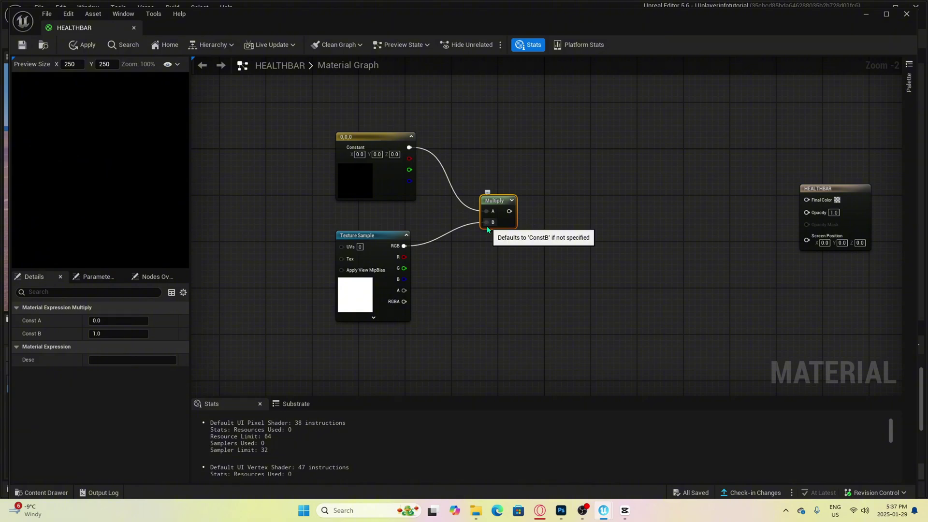
# - Add a LinearInterpolate node, connecting the Multiply output to its A and its output to the material's Final Color
pyautogui.rightClick(571, 216)
pyautogui.write('lerp')
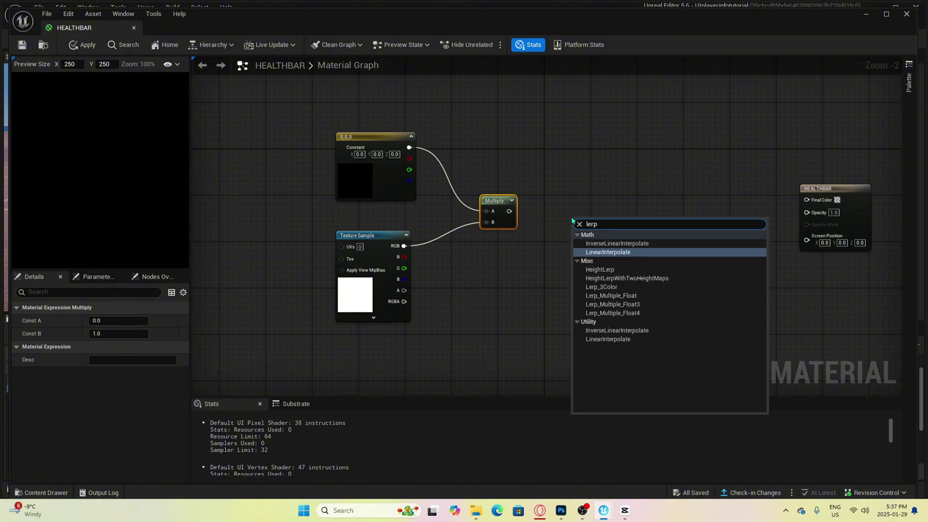
pyautogui.click(610, 252)
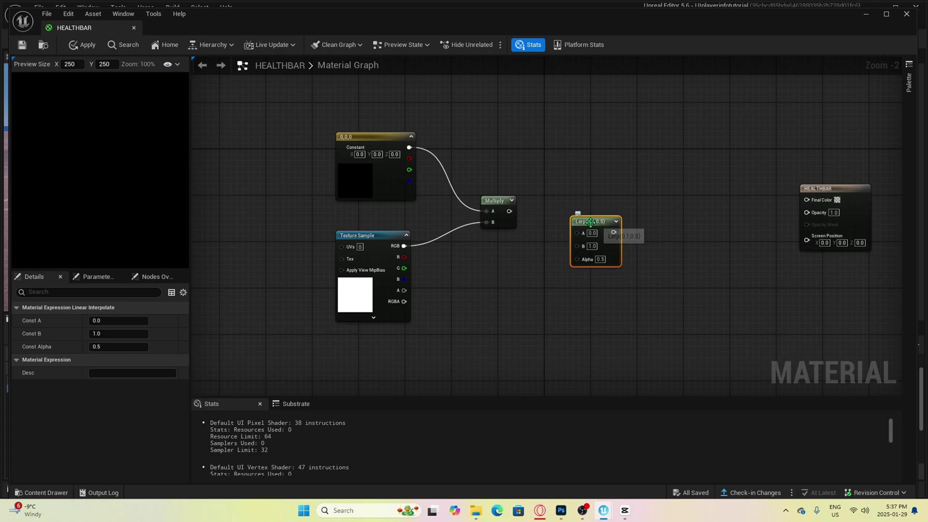
pyautogui.moveTo(590, 223); pyautogui.dragTo(577, 203)
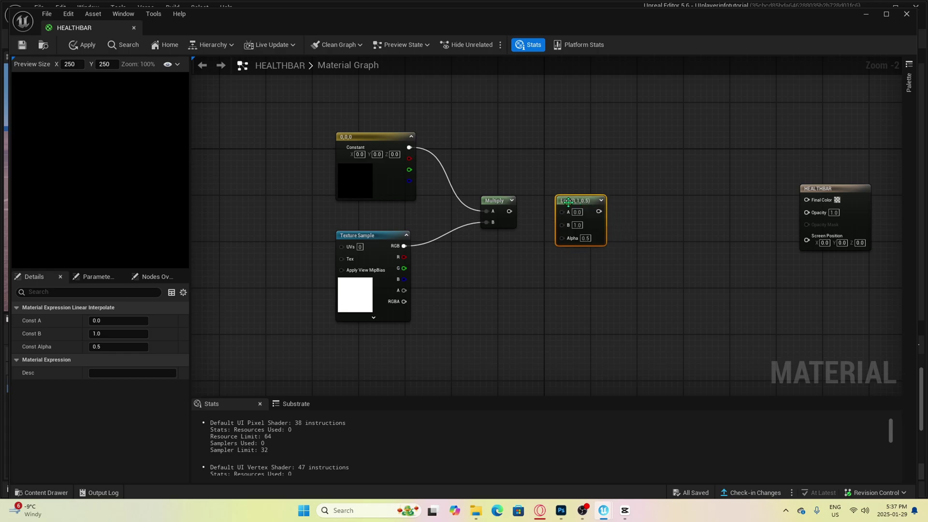
pyautogui.moveTo(507, 211); pyautogui.dragTo(826, 209)
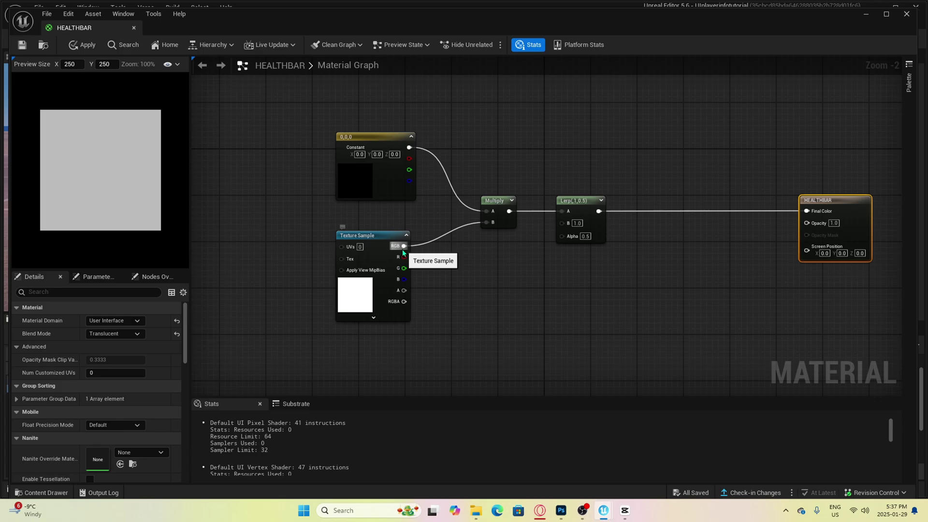
# - Connect the Texture Sample's RGB to the Lerp's B and its alpha to Opacity, aligning the Lerp with the Multiply node
pyautogui.moveTo(404, 246); pyautogui.dragTo(581, 235)
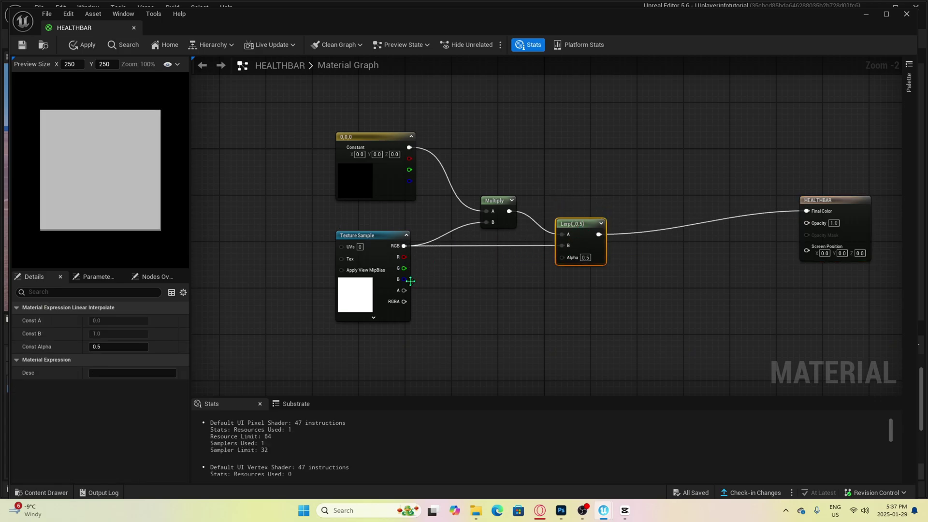
pyautogui.moveTo(404, 290)
pyautogui.mouseDown()
pyautogui.moveTo(582, 287)
pyautogui.moveTo(805, 227)
pyautogui.mouseUp()
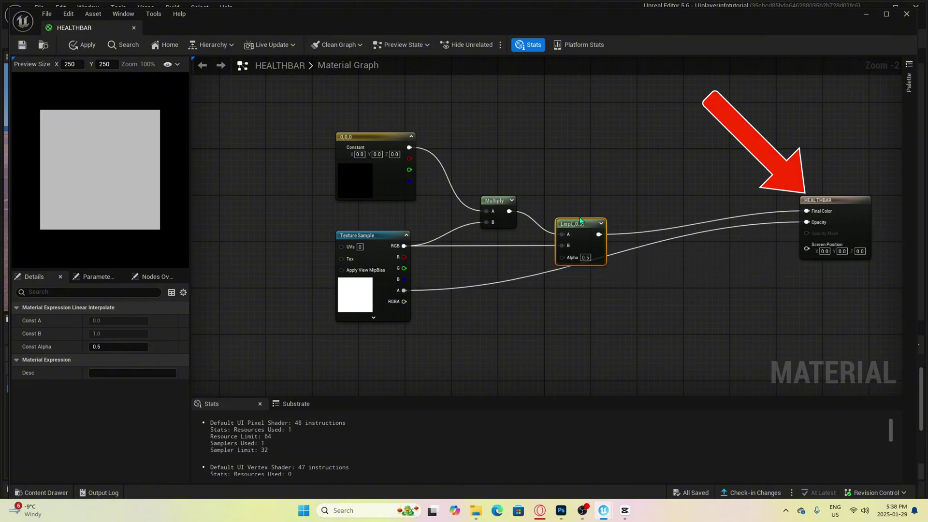
pyautogui.moveTo(580, 220); pyautogui.dragTo(586, 196)
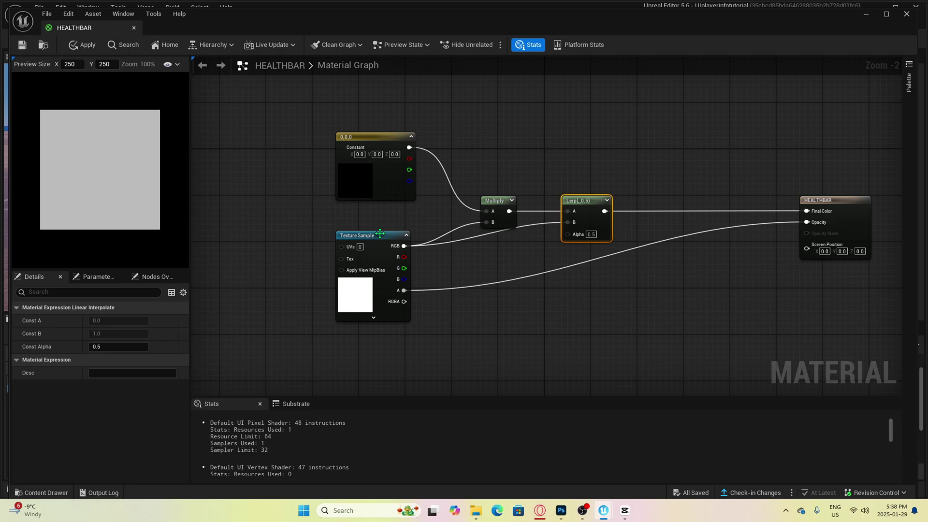
# - Add a ScalarParameter named Progress below the Texture Sample and set its default value to 100
pyautogui.rightClick(237, 322)
pyautogui.write('scalar')
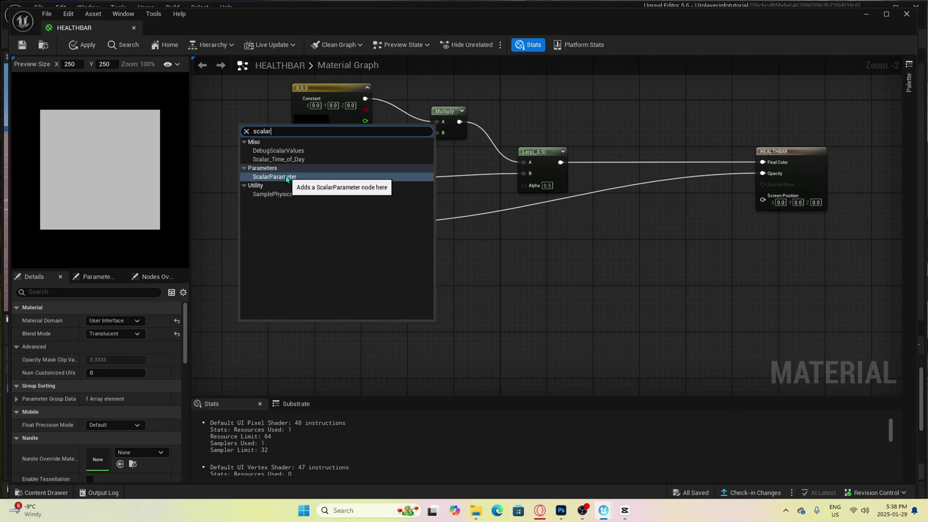
pyautogui.click(287, 177)
pyautogui.write('Progress')
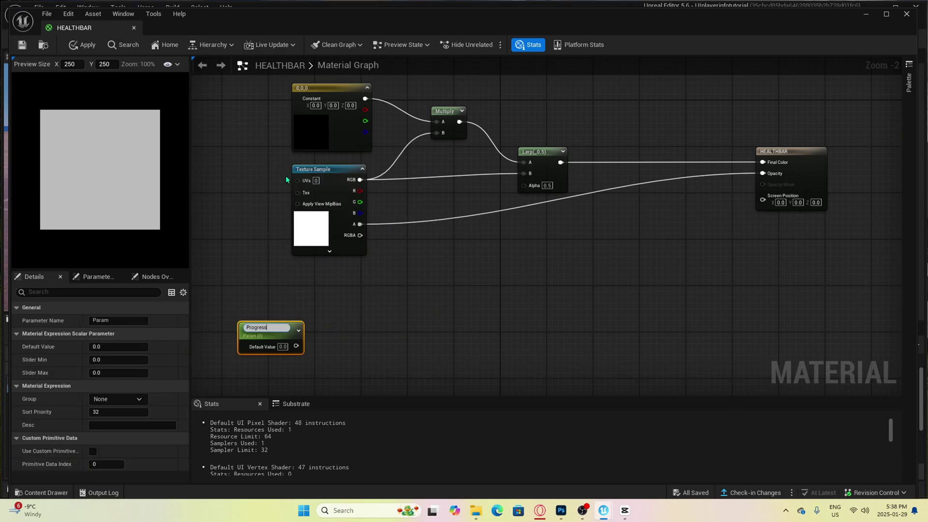
pyautogui.click(308, 294)
pyautogui.moveTo(331, 350); pyautogui.dragTo(328, 256, button='right')
pyautogui.moveTo(281, 235); pyautogui.dragTo(329, 239)
pyautogui.write('100')
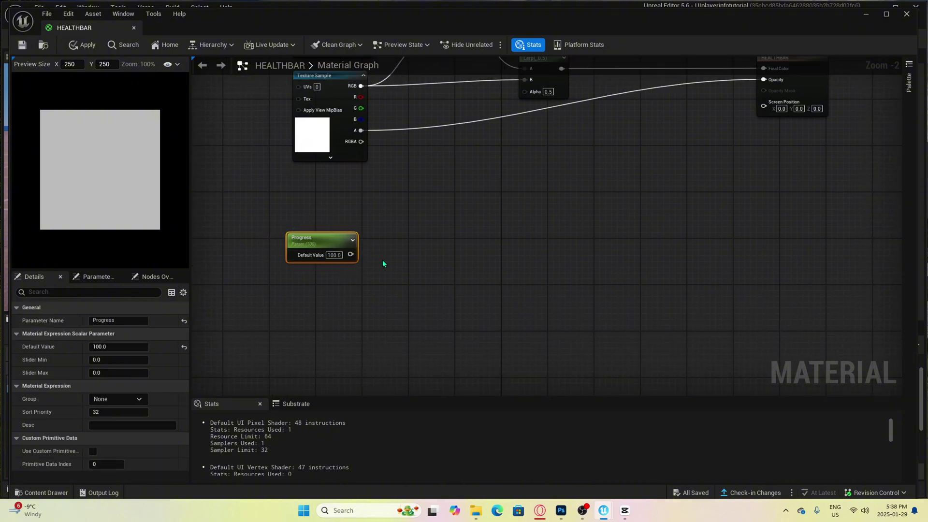
pyautogui.click(385, 263)
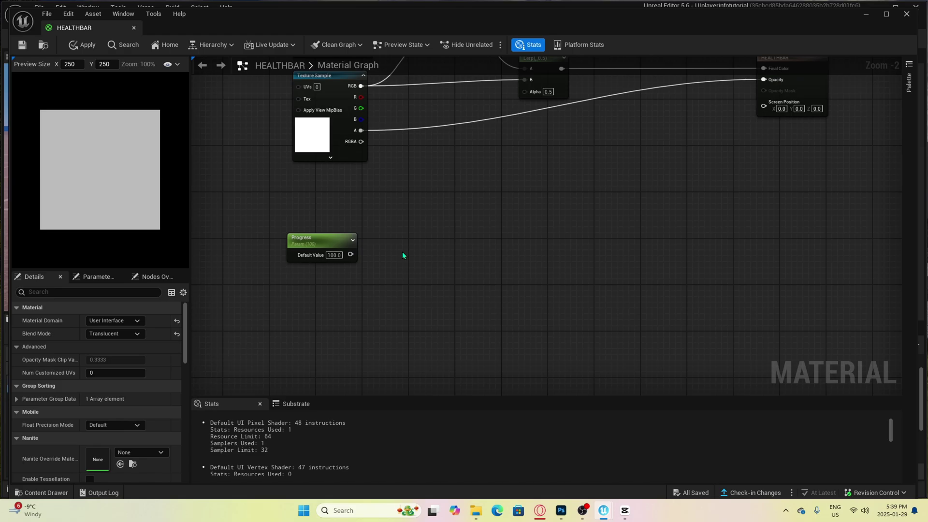
# - Add a Multiply node with B set to 0.01 and connect the Progress parameter to its A input
pyautogui.rightClick(413, 243)
pyautogui.write('multi')
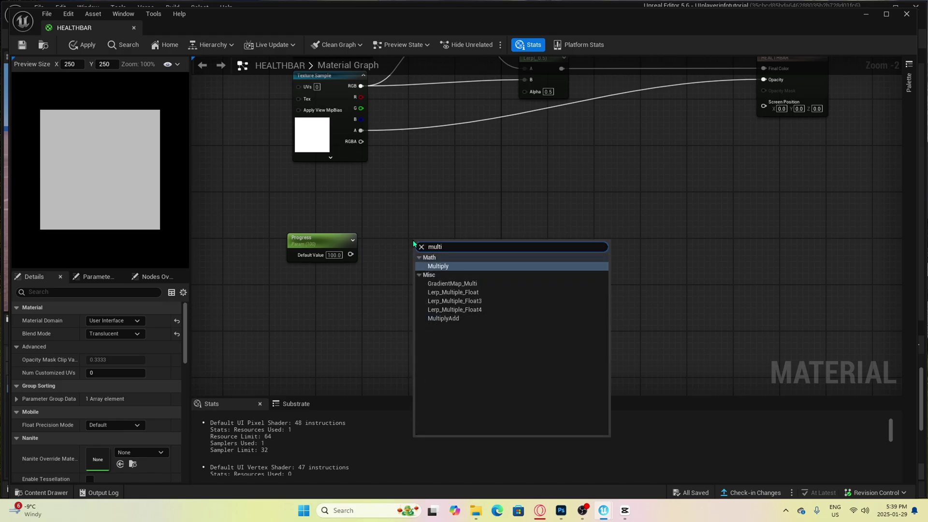
pyautogui.click(441, 267)
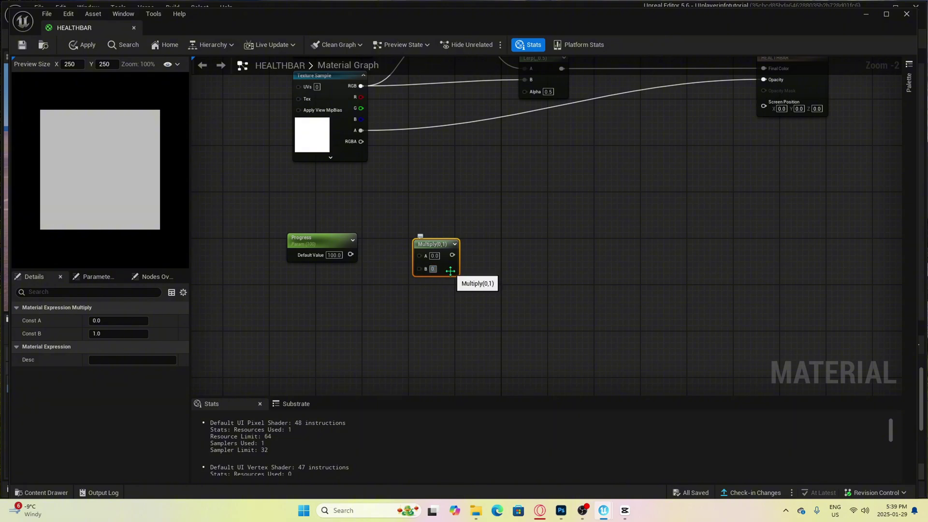
pyautogui.write('.01')
pyautogui.click(382, 271)
pyautogui.moveTo(350, 254); pyautogui.dragTo(420, 255)
# - Add a RemapValueRange node beside the 0.01 Multiply node and connect the Multiply output to its Input
pyautogui.rightClick(550, 265)
pyautogui.write('remap')
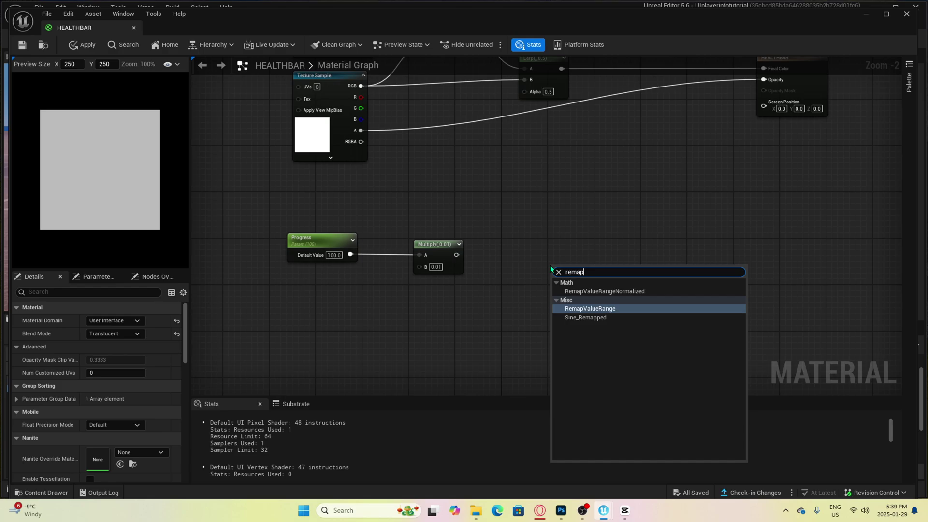
pyautogui.click(590, 308)
pyautogui.moveTo(591, 275); pyautogui.dragTo(532, 246)
pyautogui.moveTo(455, 255); pyautogui.dragTo(502, 253)
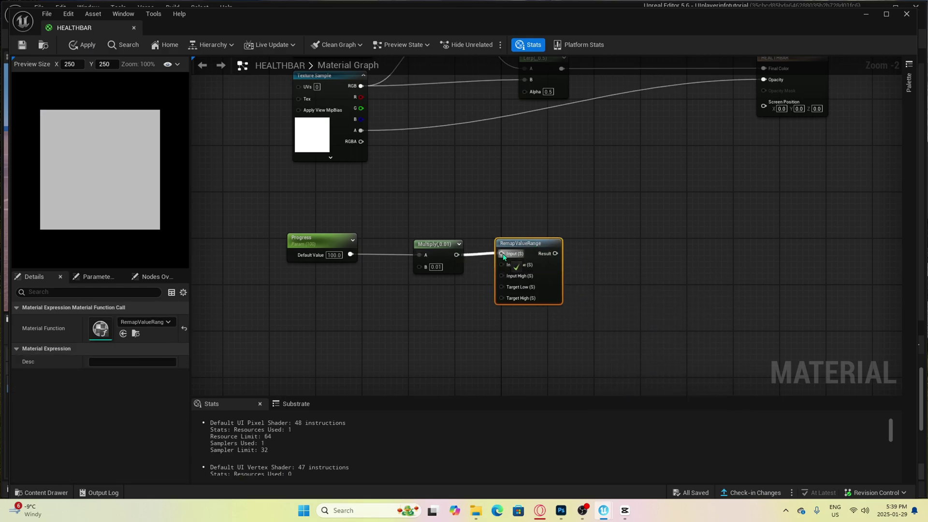
# - Add an AppendVector node and line it up beside the RemapValueRange node
pyautogui.rightClick(601, 253)
pyautogui.write('append')
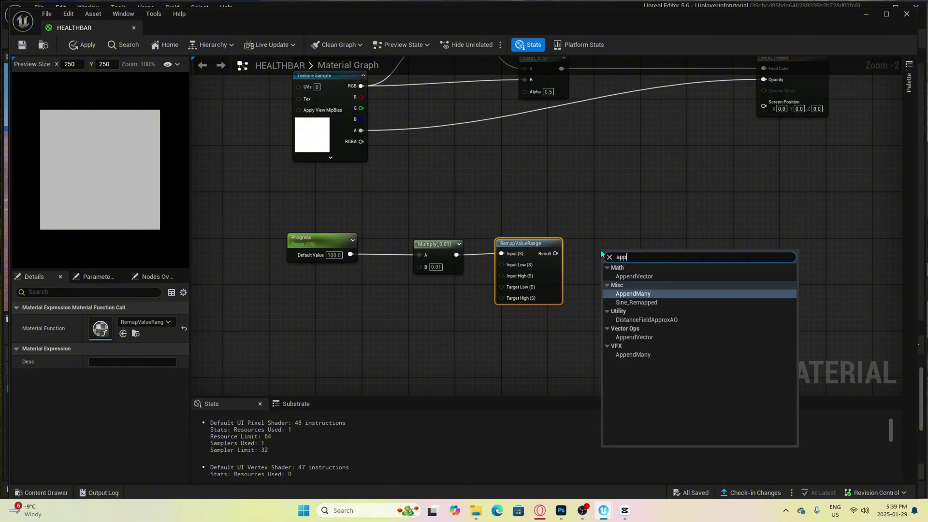
pyautogui.click(634, 276)
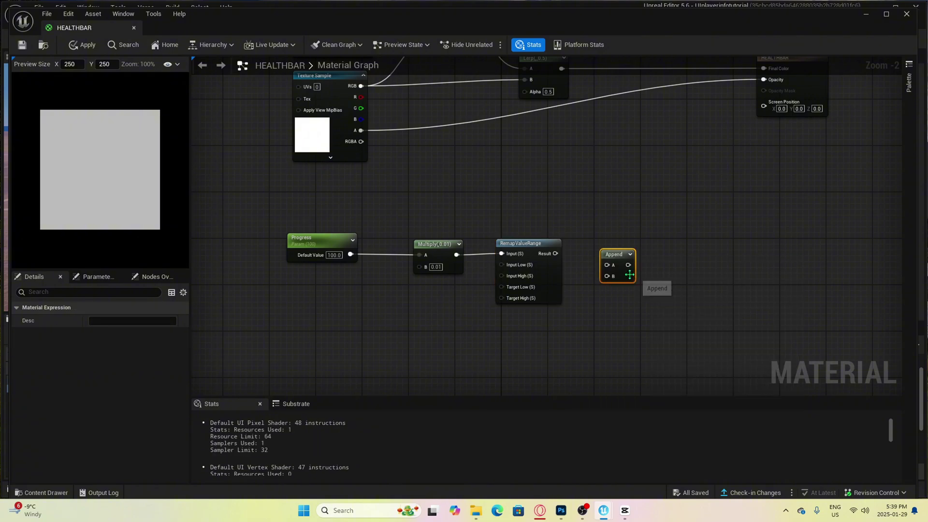
pyautogui.moveTo(617, 264); pyautogui.dragTo(622, 252)
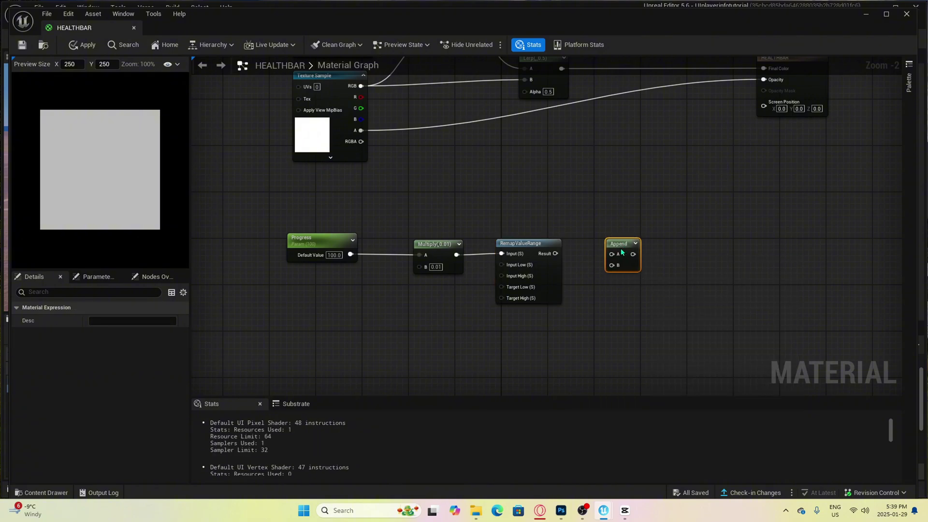
# - Add a Constant of 0, then connect the RemapValueRange Result to Append's A and the Constant to its B
pyautogui.press('1')
pyautogui.click(613, 315)
pyautogui.moveTo(635, 323); pyautogui.dragTo(632, 309)
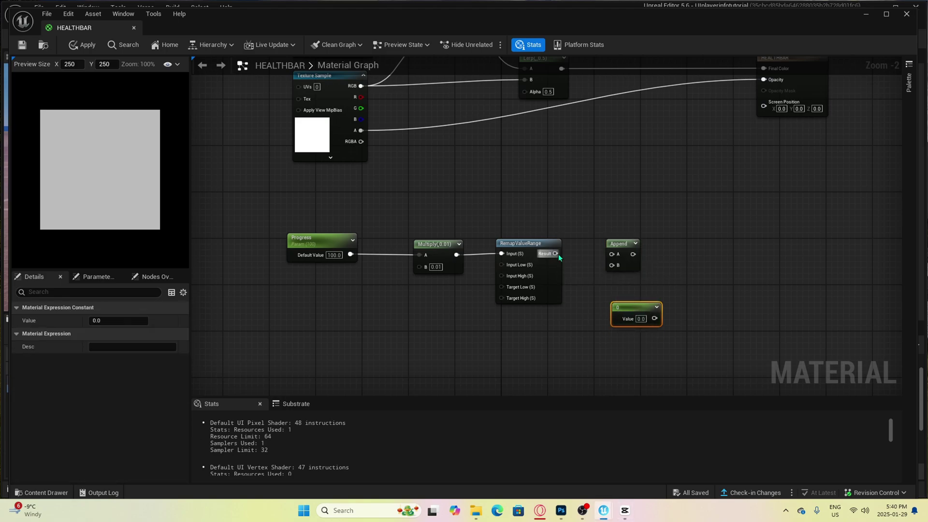
pyautogui.moveTo(555, 253); pyautogui.dragTo(616, 259)
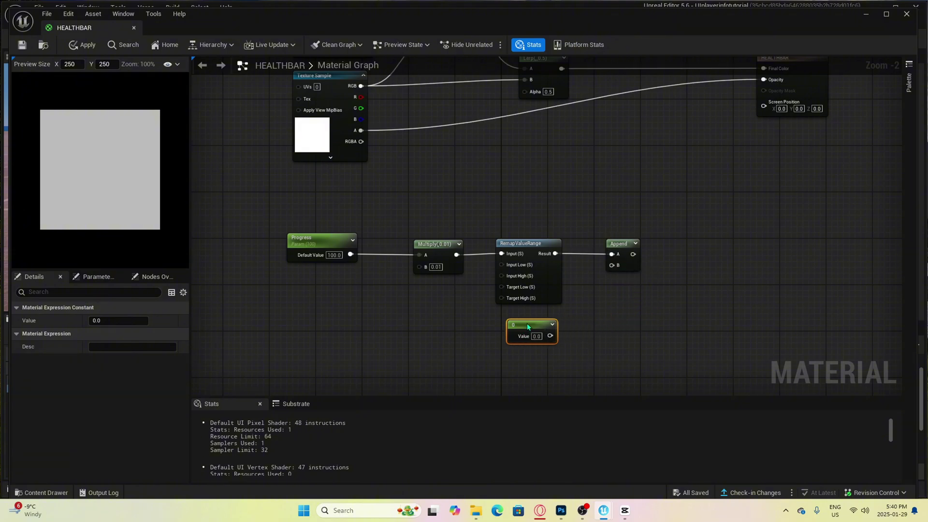
pyautogui.moveTo(528, 326); pyautogui.dragTo(612, 265)
# - Add a TextureCoordinate node and a Subtract node beside the Append node, placing TexCoord above Subtract
pyautogui.rightClick(692, 238)
pyautogui.write('tex')
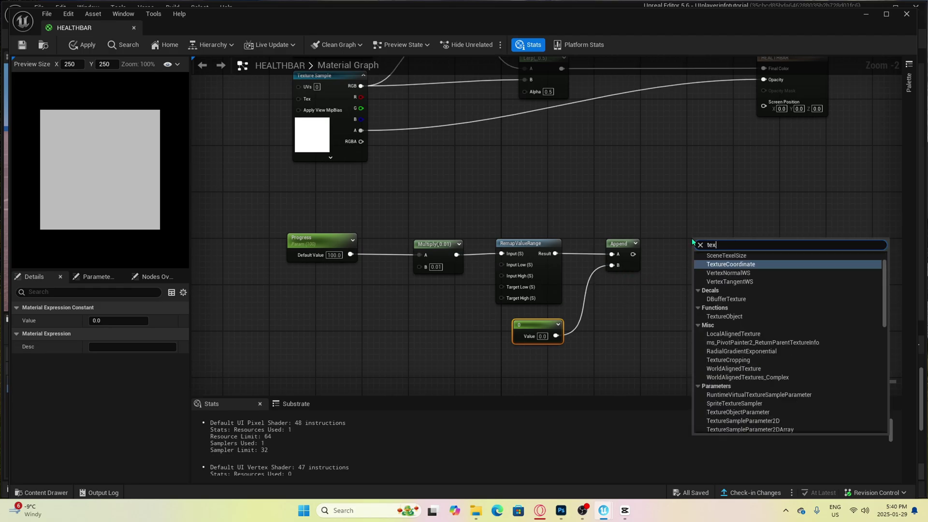
pyautogui.write('turecoord')
pyautogui.press('Return')
pyautogui.rightClick(687, 298)
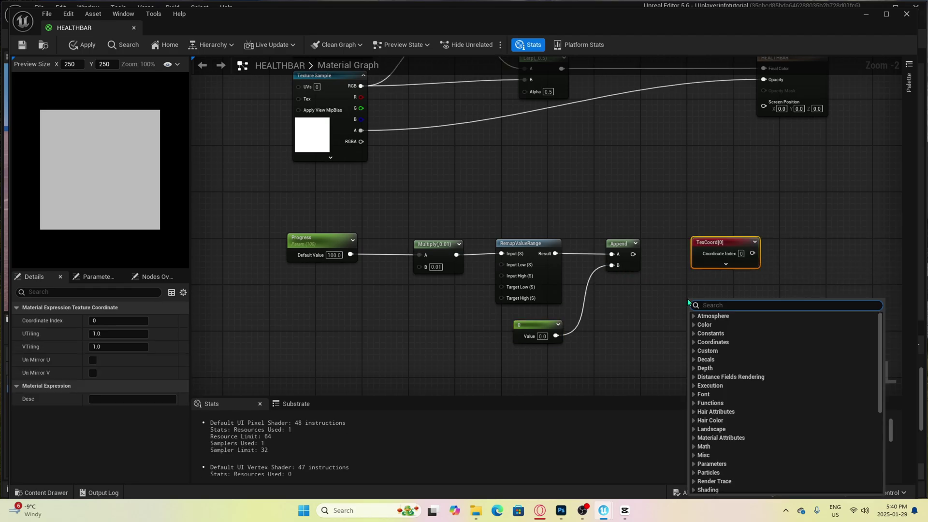
pyautogui.write('subtract')
pyautogui.press('Return')
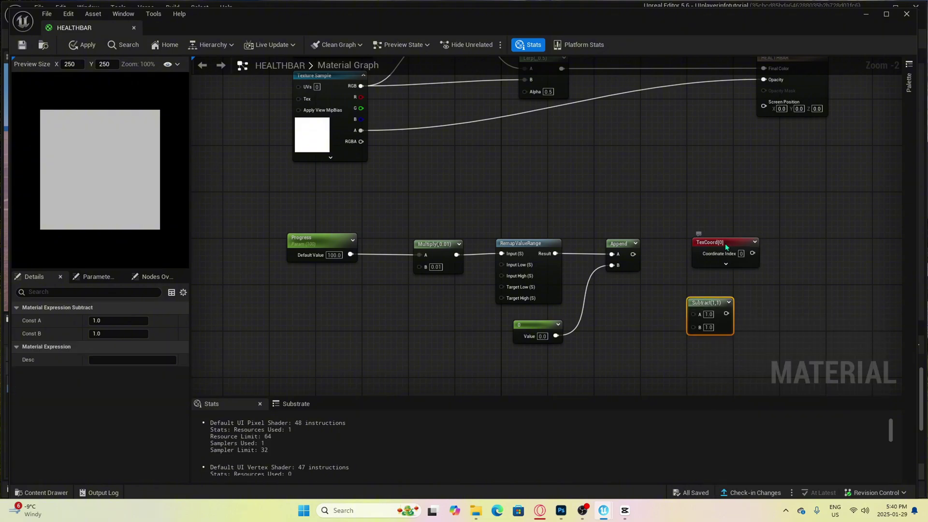
pyautogui.moveTo(725, 242); pyautogui.dragTo(698, 180)
pyautogui.moveTo(706, 301); pyautogui.dragTo(706, 243)
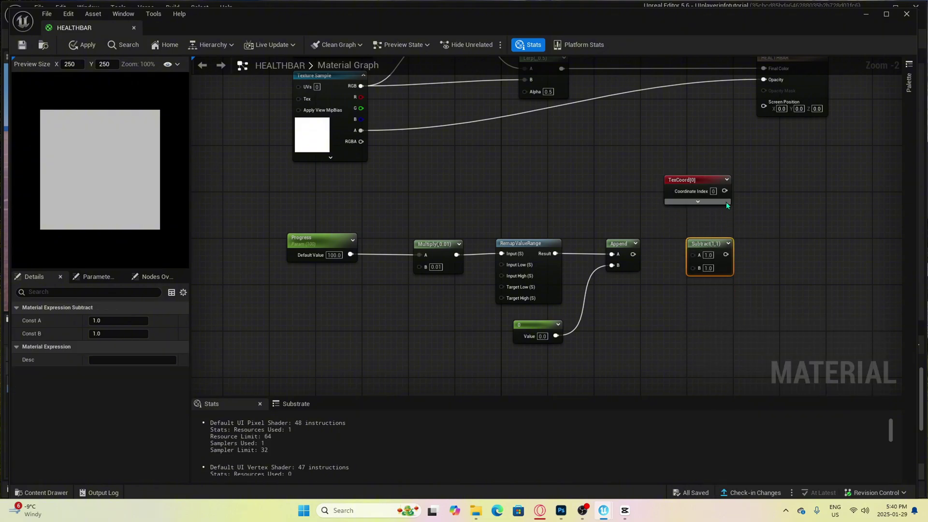
# - Connect TexCoord to Subtract's A and Append to its B, then line the nodes up with the chain
pyautogui.moveTo(724, 191); pyautogui.dragTo(693, 254)
pyautogui.moveTo(632, 254); pyautogui.dragTo(693, 265)
pyautogui.moveTo(684, 182); pyautogui.dragTo(608, 188)
pyautogui.moveTo(703, 243); pyautogui.dragTo(703, 232)
# - Add a Ceil node beside Subtract and connect the Subtract output to its input
pyautogui.rightClick(735, 247)
pyautogui.write('ceil')
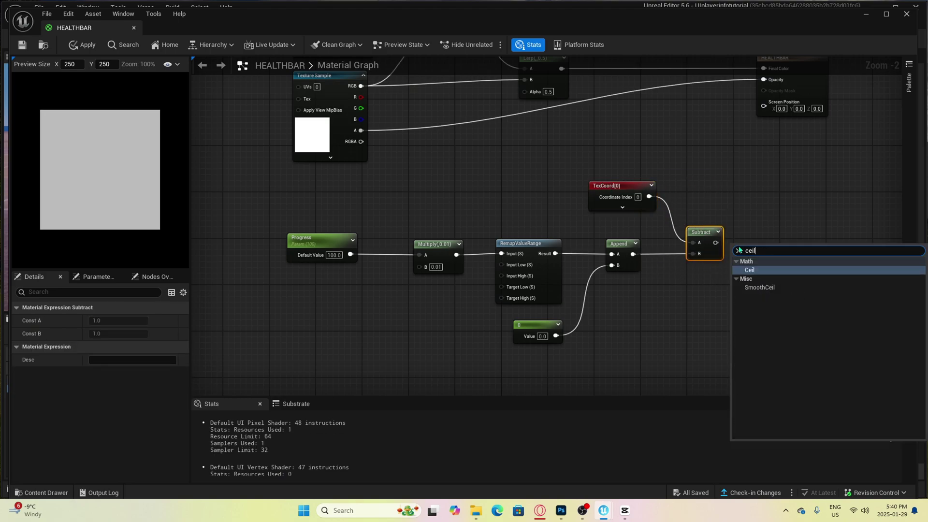
pyautogui.click(749, 270)
pyautogui.moveTo(715, 243); pyautogui.dragTo(751, 243)
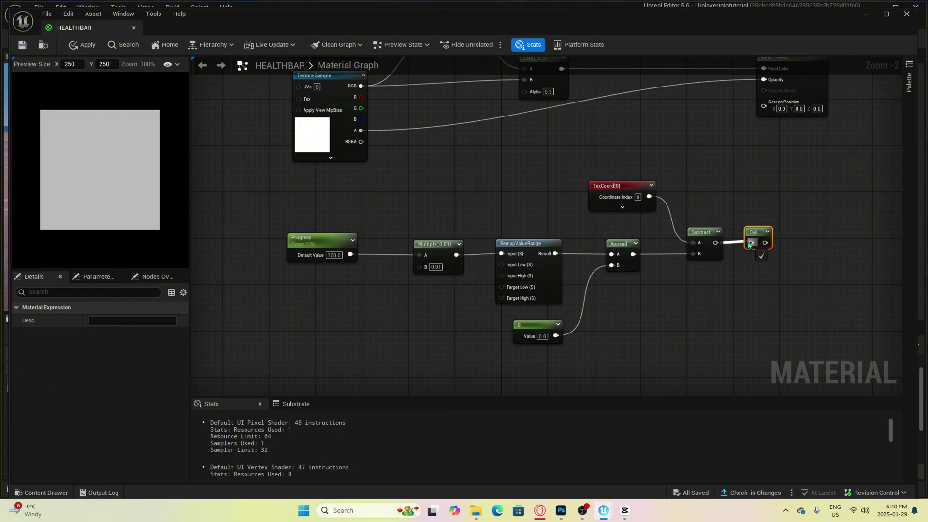
# - Add a ComponentMask node for R and G beside Ceil and connect the Ceil output to it
pyautogui.moveTo(817, 239); pyautogui.dragTo(484, 256, button='right')
pyautogui.rightClick(484, 252)
pyautogui.write('comp')
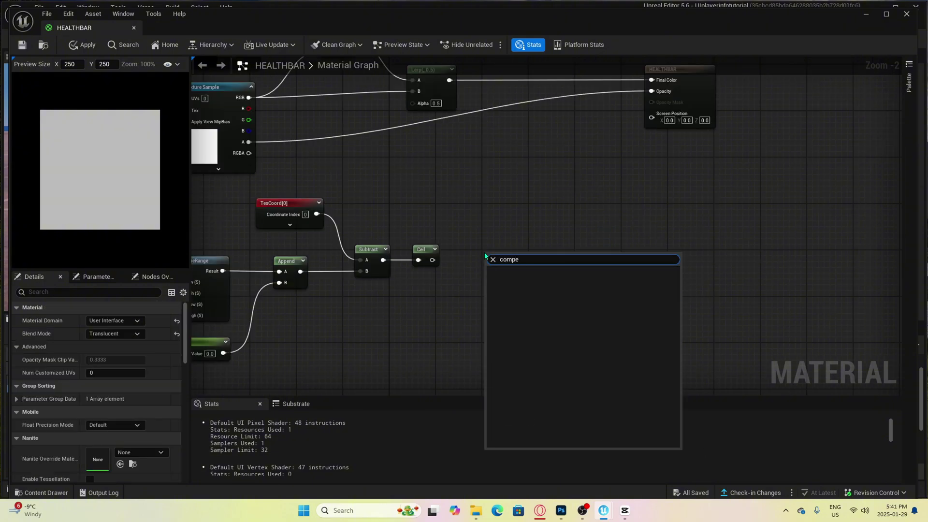
pyautogui.click(506, 296)
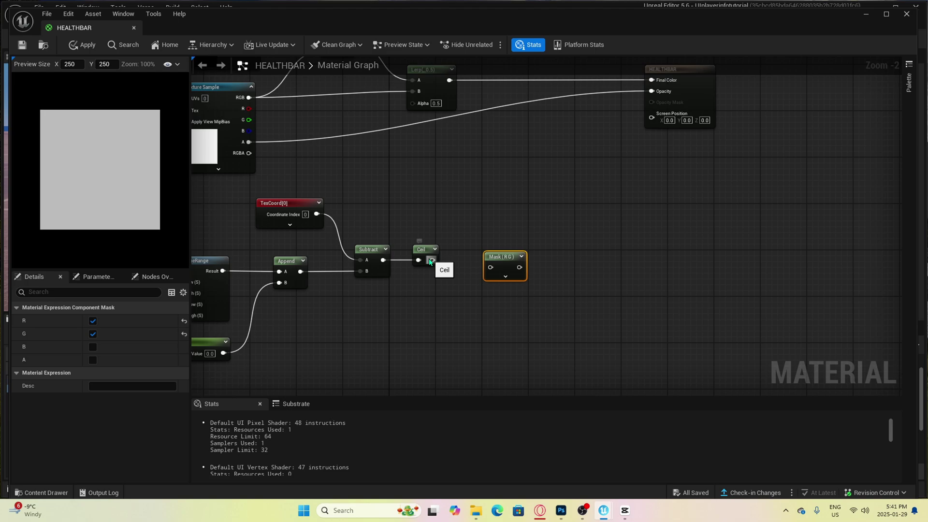
pyautogui.moveTo(430, 262); pyautogui.dragTo(490, 249)
# - Add a Clamp node beside the Mask node, connect the Mask output to it, and set its Max to 100
pyautogui.rightClick(551, 256)
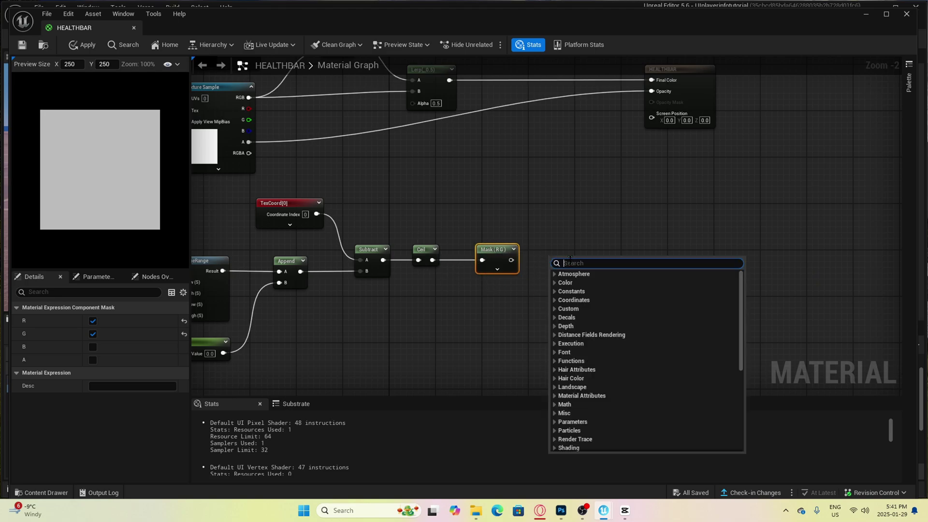
pyautogui.write('clamp')
pyautogui.press('Return')
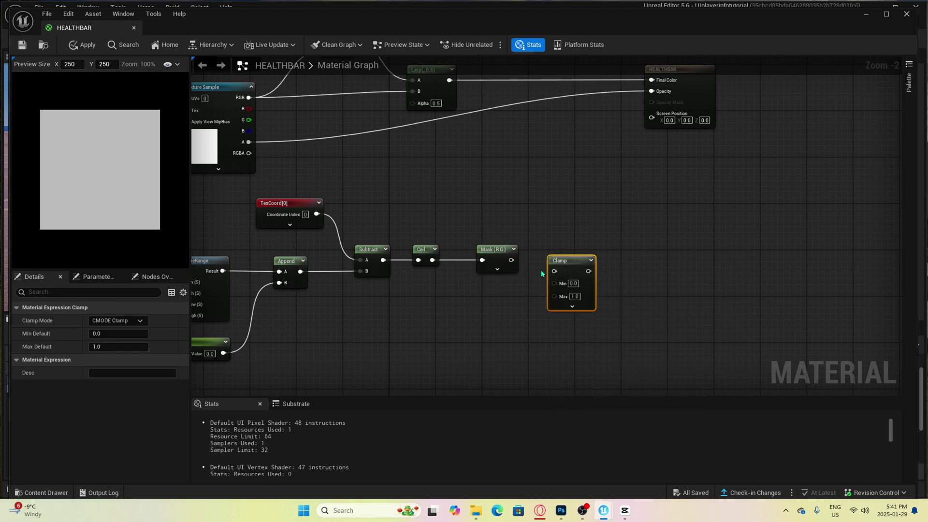
pyautogui.moveTo(578, 262); pyautogui.dragTo(573, 248)
pyautogui.moveTo(510, 262); pyautogui.dragTo(557, 260)
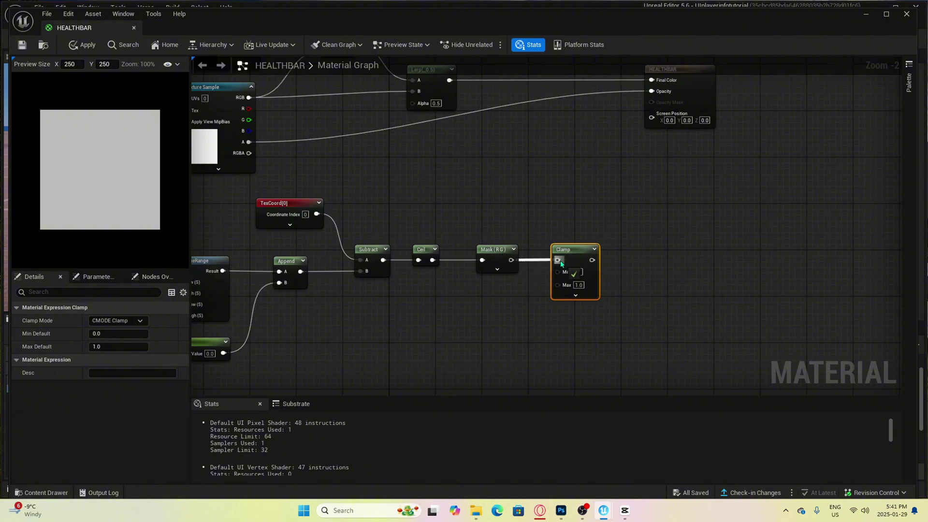
pyautogui.click(579, 285)
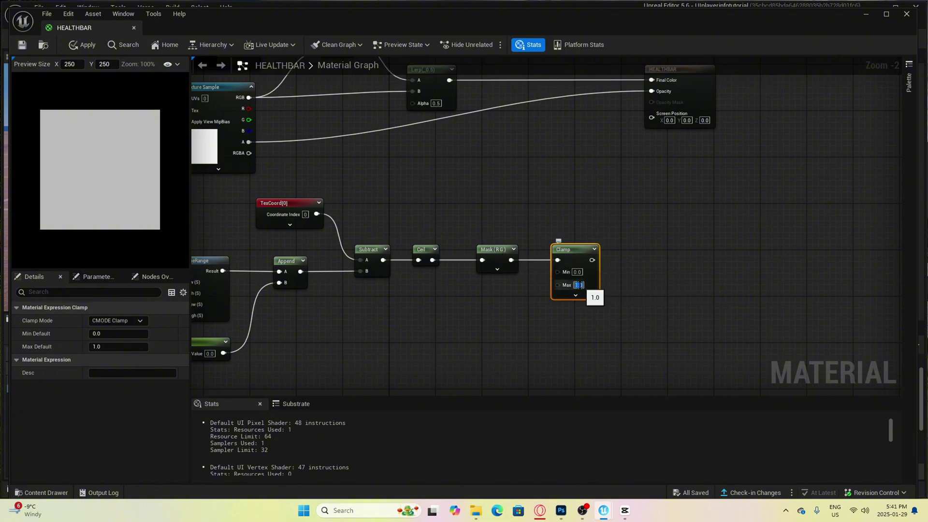
pyautogui.click(647, 270)
# - Move the Lerp node closer to the HEALTHBAR output node and connect the Clamp output to Lerp's Alpha
pyautogui.moveTo(508, 159); pyautogui.dragTo(526, 207, button='right')
pyautogui.moveTo(435, 117); pyautogui.dragTo(526, 94)
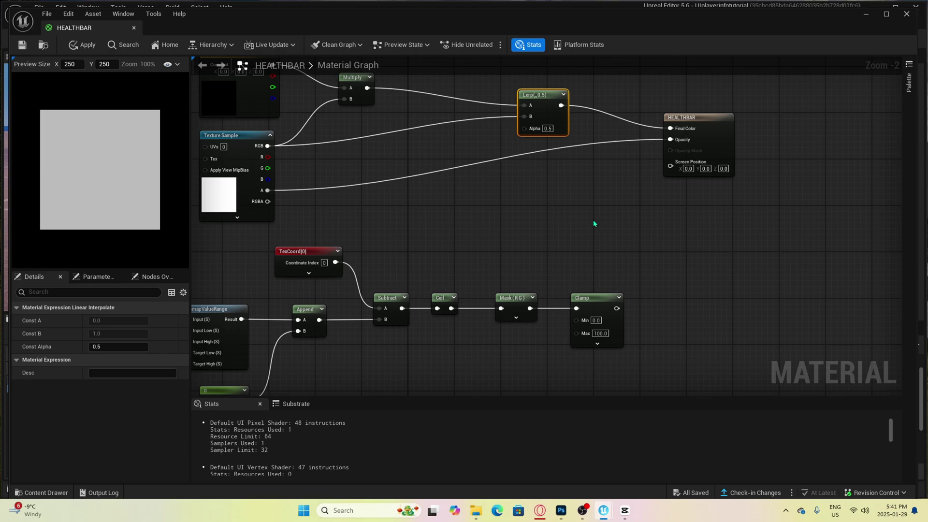
pyautogui.moveTo(617, 307); pyautogui.dragTo(522, 131)
# - Set the color of the black three-component Constant feeding the Multiply node to bright green
pyautogui.moveTo(546, 208); pyautogui.dragTo(689, 295, button='right')
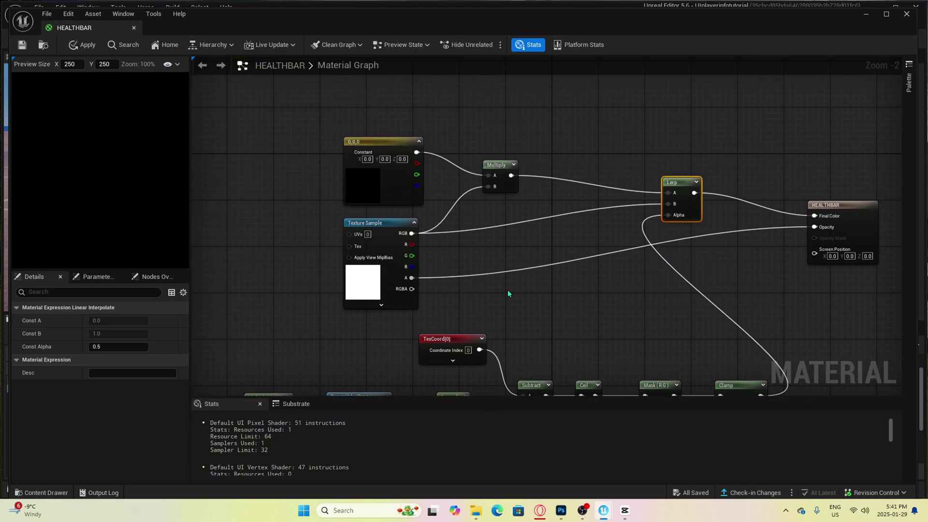
pyautogui.click(342, 185)
pyautogui.click(111, 323)
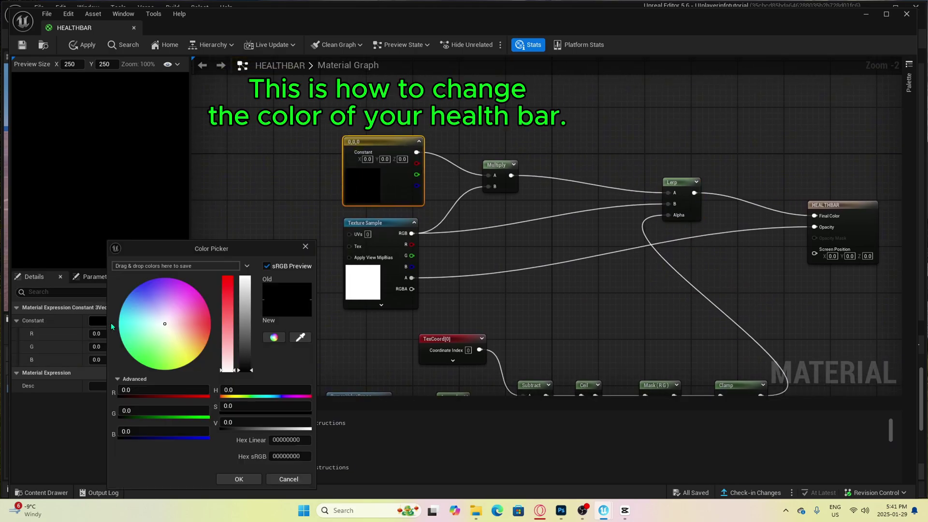
pyautogui.click(152, 342)
pyautogui.click(238, 479)
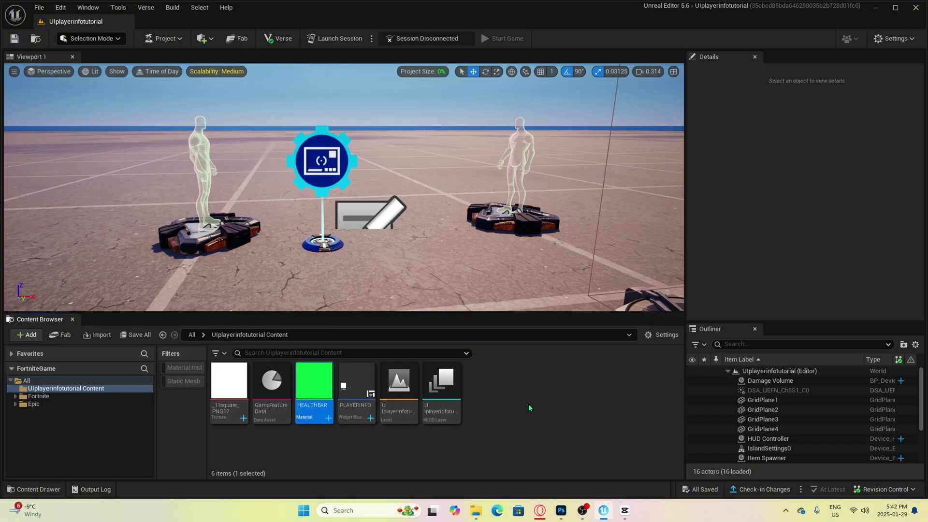
# - Open the PLAYERINFO widget and place the HEALTHBAR material as an image beside the health number
pyautogui.doubleClick(358, 384)
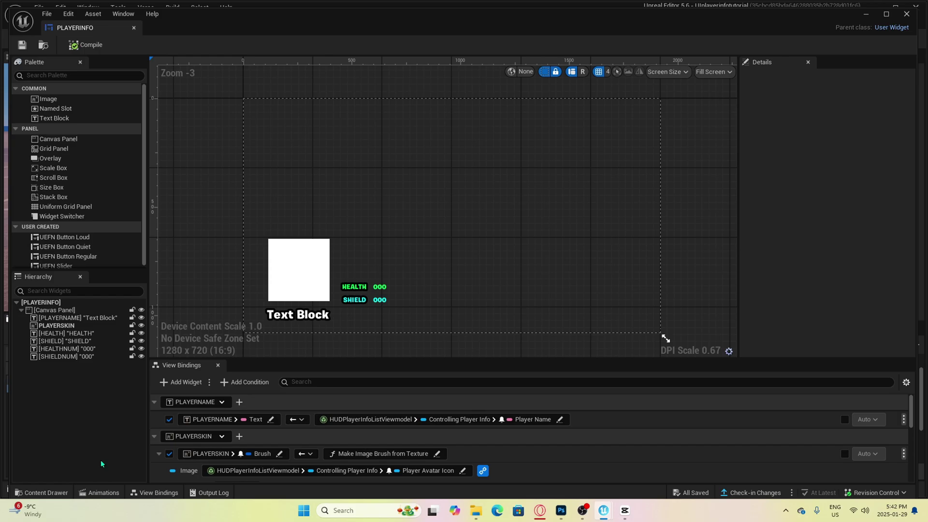
pyautogui.click(37, 492)
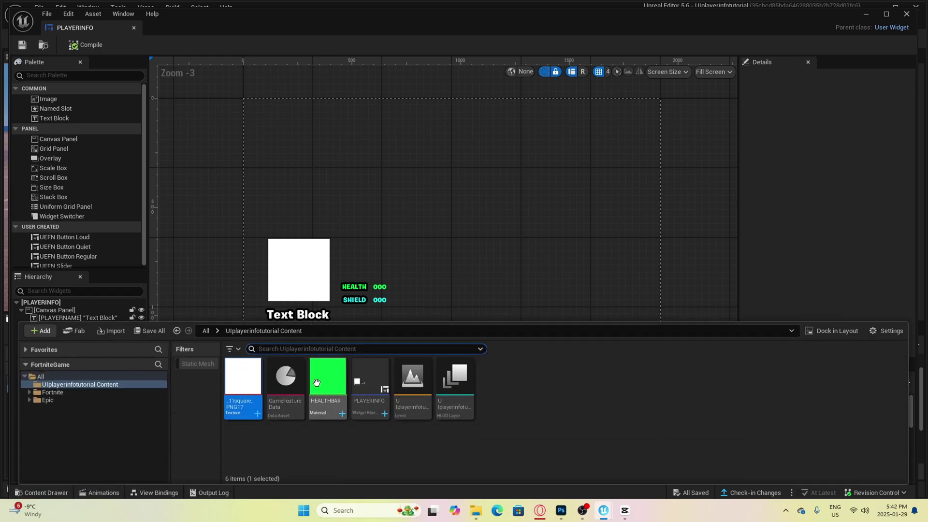
pyautogui.moveTo(327, 376)
pyautogui.mouseDown()
pyautogui.moveTo(403, 296)
pyautogui.moveTo(399, 282)
pyautogui.mouseUp()
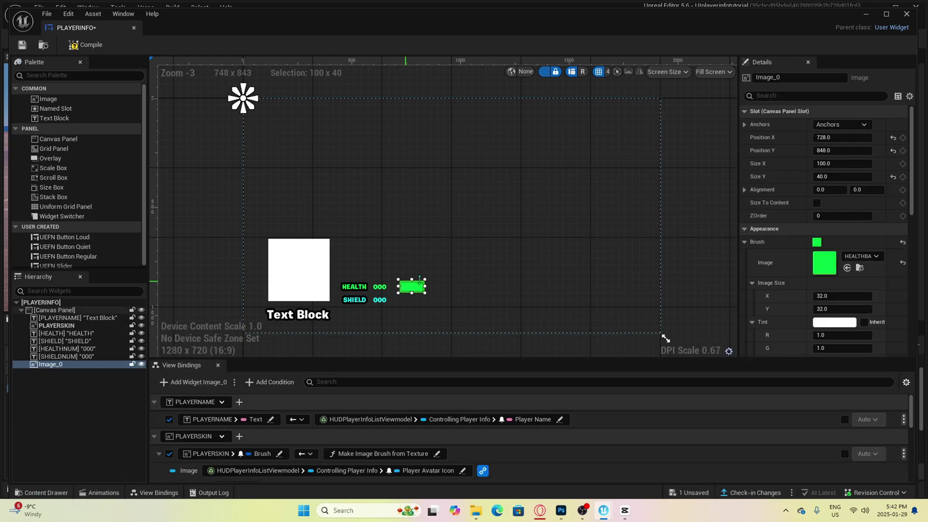
# - Rename the new health bar image to HEALTHBAR and anchor it to the canvas's bottom-left corner
pyautogui.click(798, 77)
pyautogui.write('HEALTHBAR')
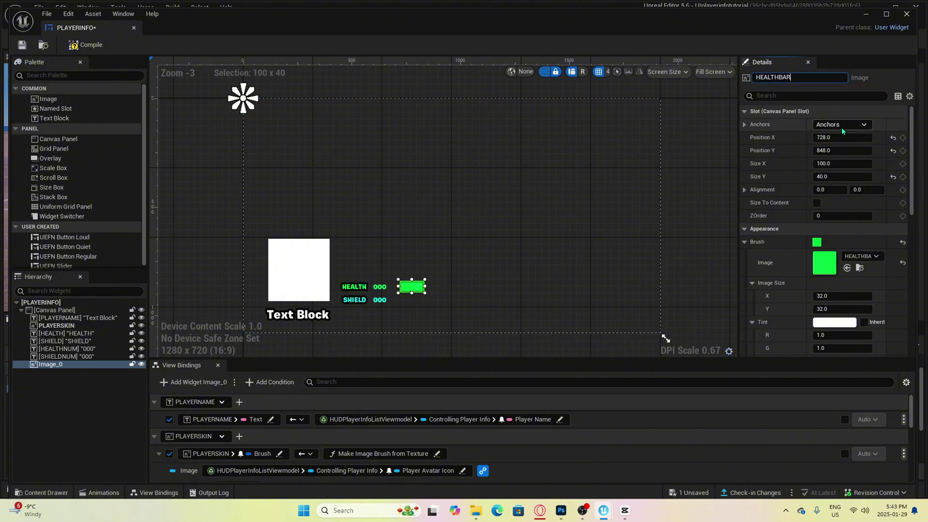
pyautogui.press('Return')
pyautogui.click(842, 126)
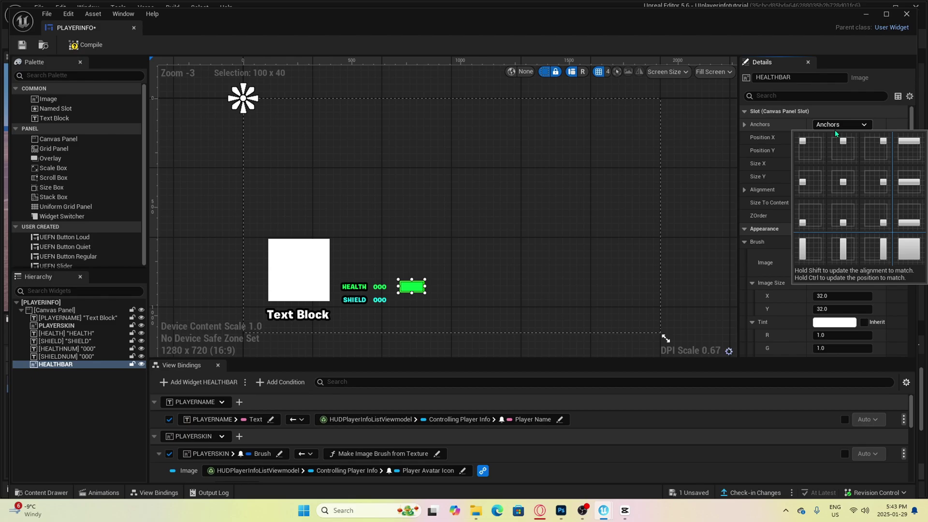
pyautogui.click(807, 210)
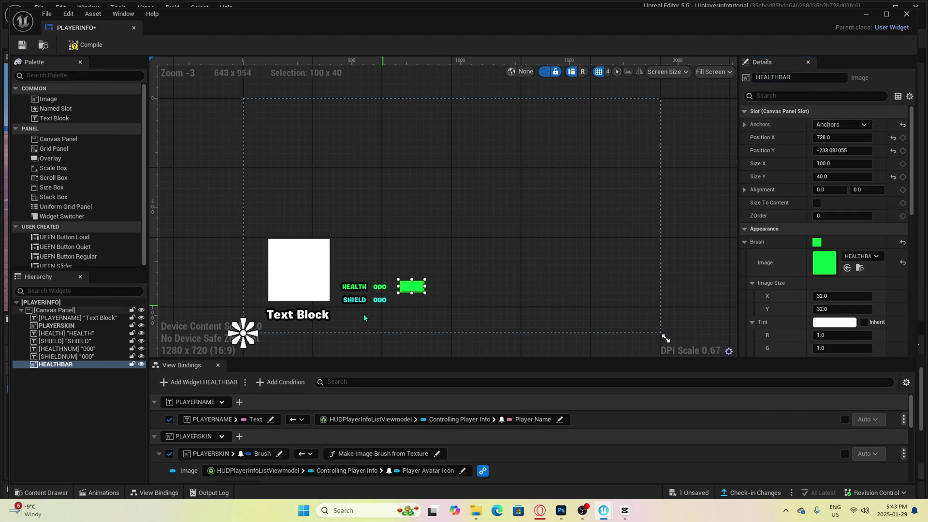
# - Add a view binding for the HEALTHBAR image and choose its Brush property as the target
pyautogui.click(204, 381)
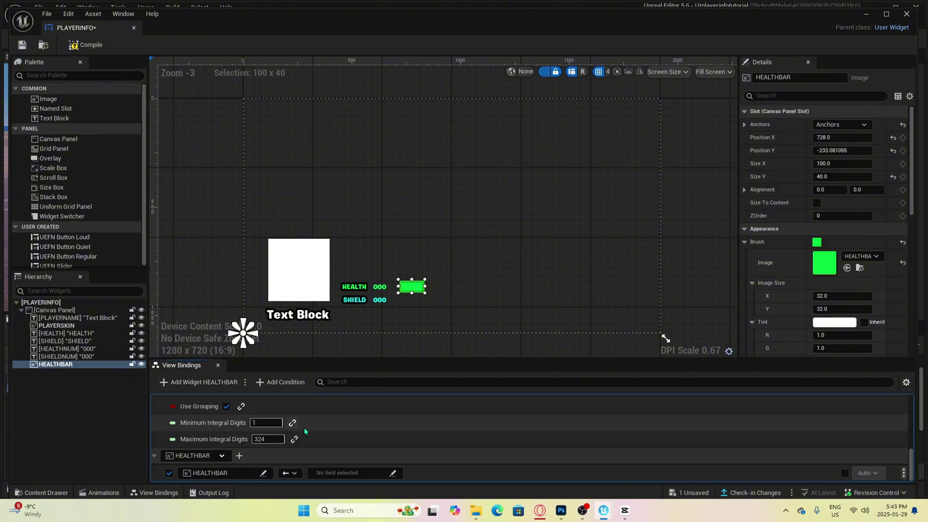
pyautogui.click(232, 472)
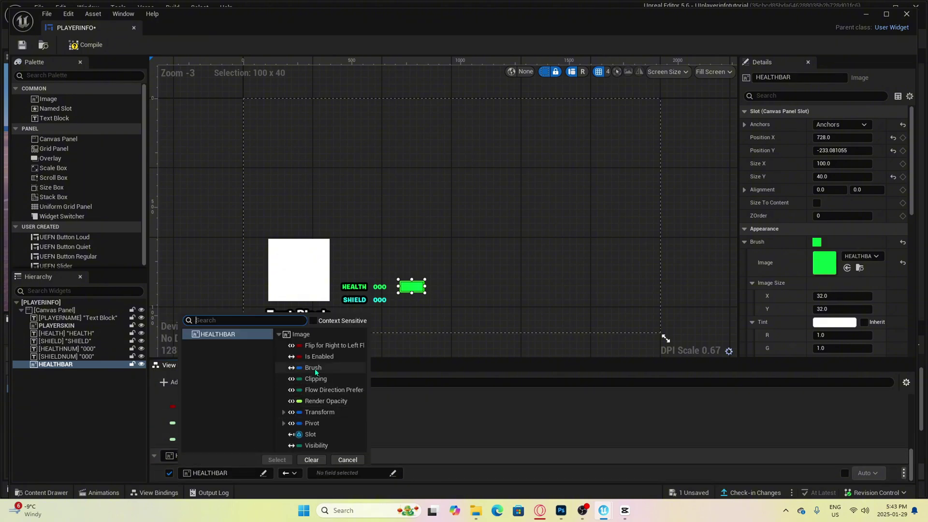
pyautogui.click(314, 368)
pyautogui.click(280, 459)
# - Use the Set Scalar Parameter conversion function as the source of the HEALTHBAR Brush binding
pyautogui.click(341, 472)
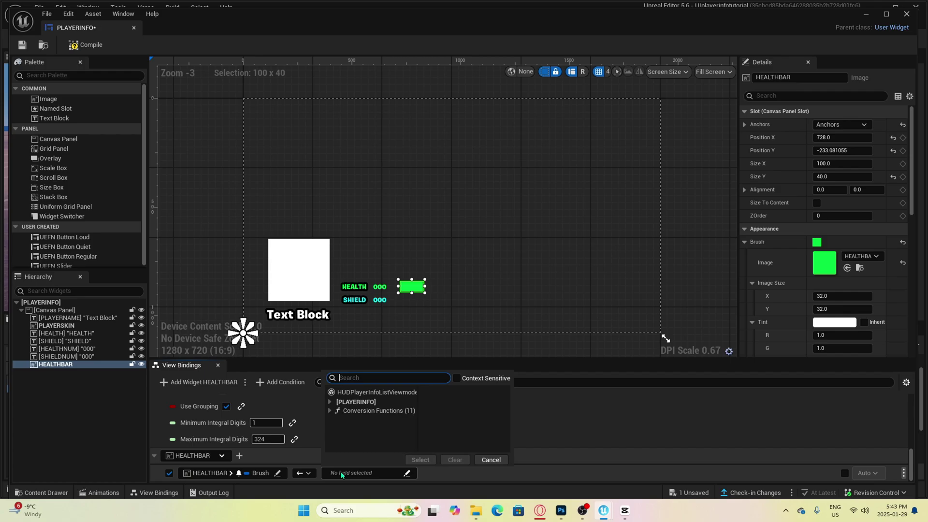
pyautogui.click(370, 411)
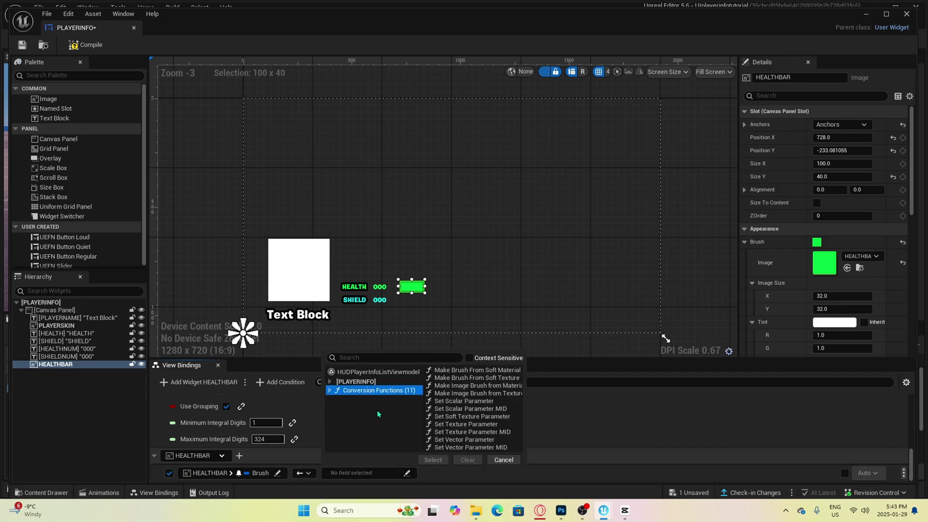
pyautogui.click(343, 400)
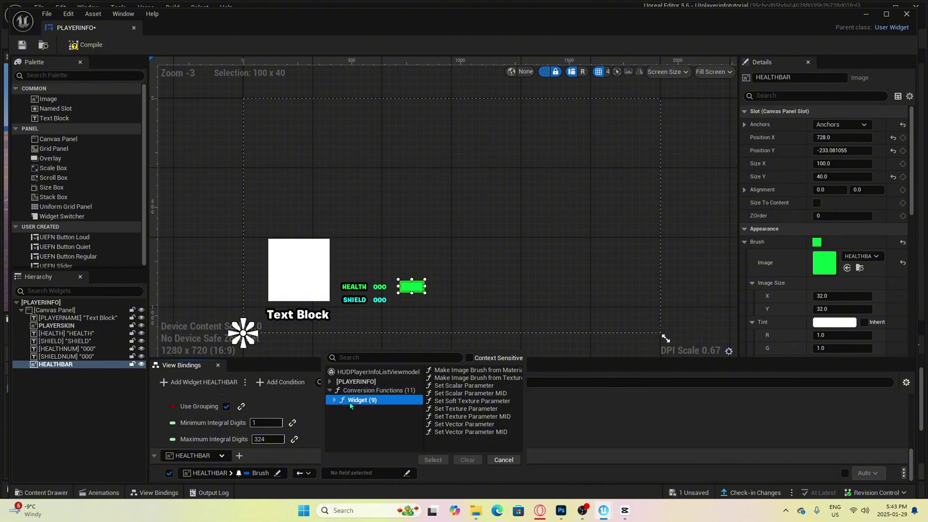
pyautogui.click(439, 401)
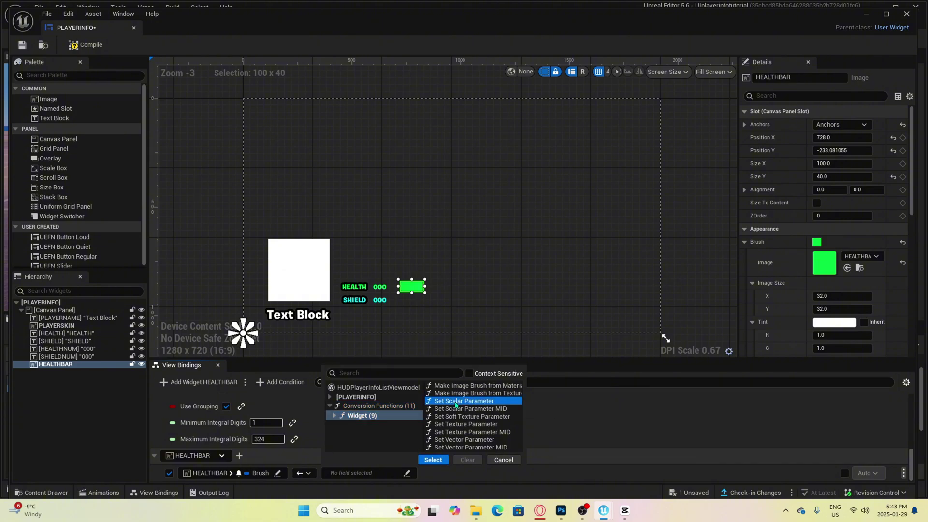
pyautogui.click(433, 459)
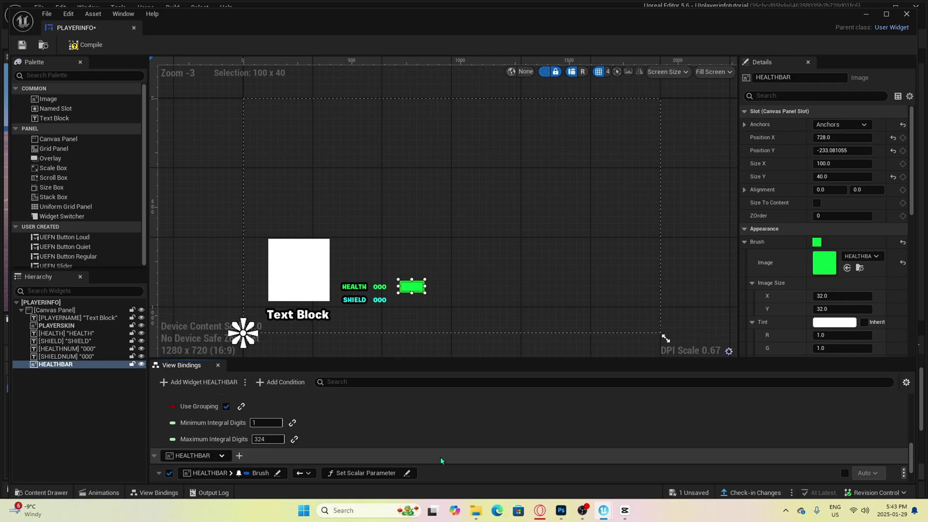
# - Enter Progess as the HEALTHBAR binding's Parameter Name and save the PLAYERINFO widget
pyautogui.scroll(-3, 439, 456)
pyautogui.click(242, 457)
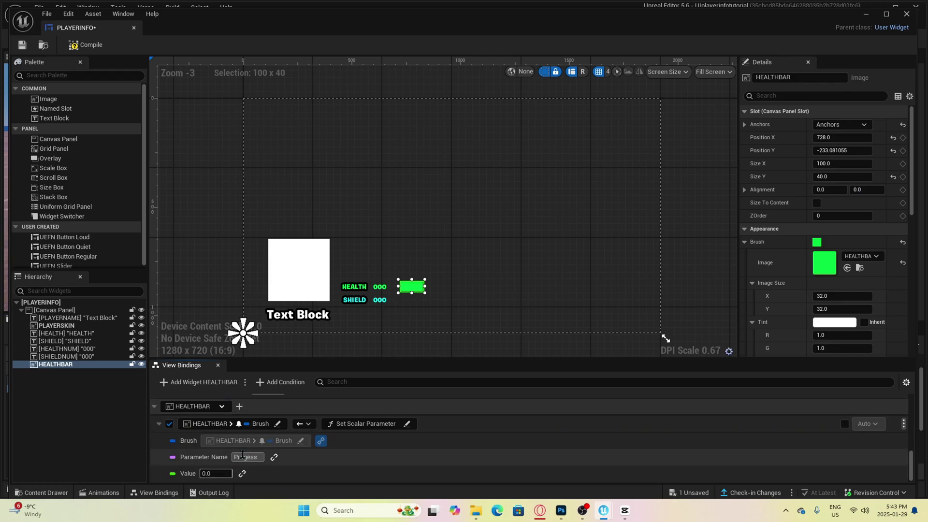
pyautogui.press('Return')
pyautogui.hotkey('ctrl', 's')
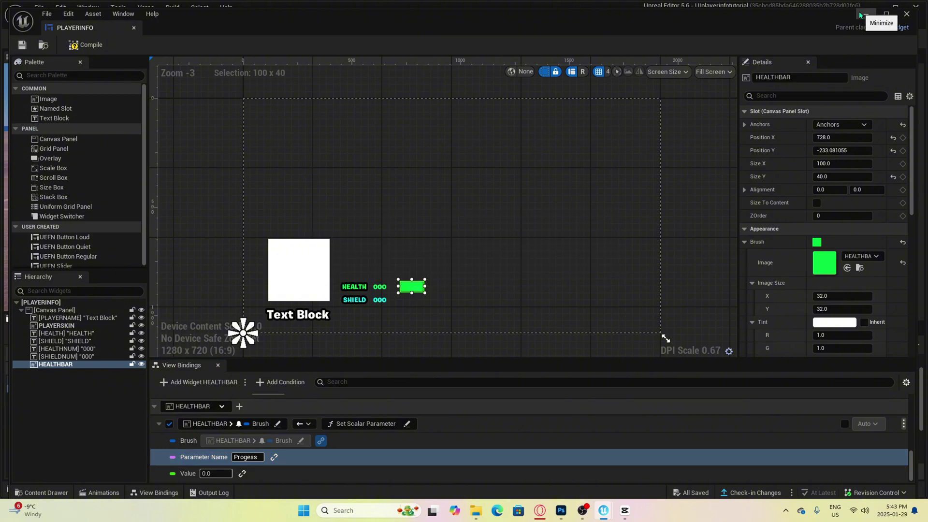
# - Open the HEALTHBAR material and check the exact name of its scalar parameter
pyautogui.click(859, 15)
pyautogui.doubleClick(310, 383)
pyautogui.moveTo(332, 355)
pyautogui.mouseDown(button='right')
pyautogui.moveTo(225, 367)
pyautogui.moveTo(516, 296)
pyautogui.moveTo(743, 290)
pyautogui.mouseUp(button='right')
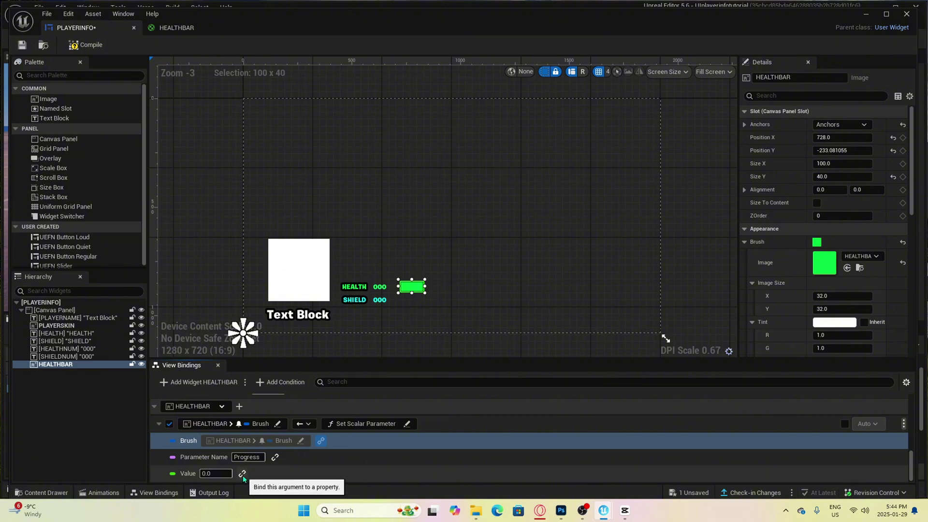
# - Bind the HEALTHBAR Value to HUDPlayerInfoListViewmodel > Controlling Player Info > Health, and widen the HEALTHBAR image on the canvas
pyautogui.click(242, 474)
pyautogui.click(243, 476)
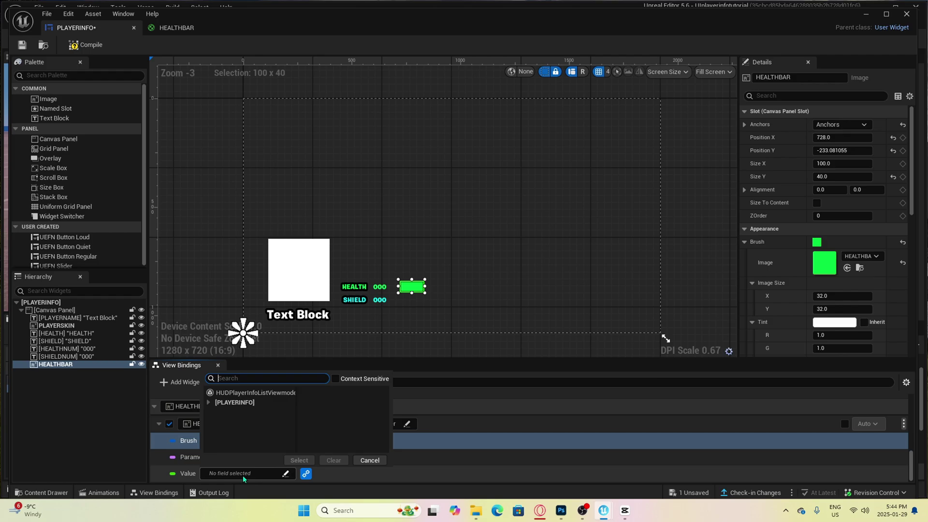
pyautogui.click(270, 392)
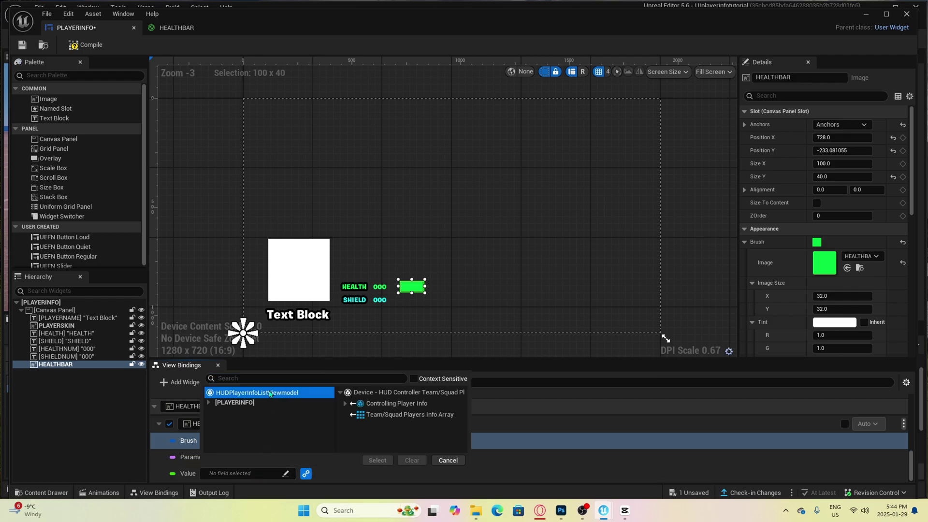
pyautogui.click(373, 407)
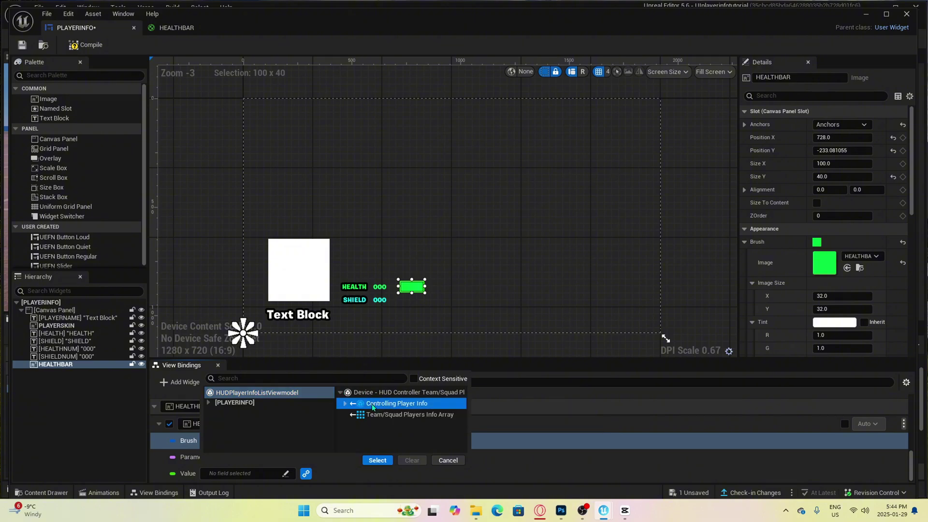
pyautogui.click(345, 405)
pyautogui.click(379, 380)
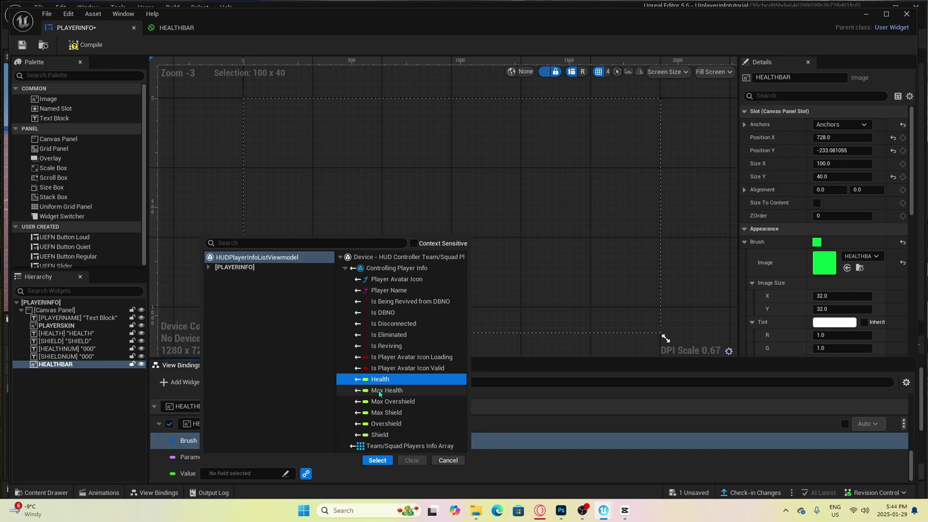
pyautogui.click(377, 460)
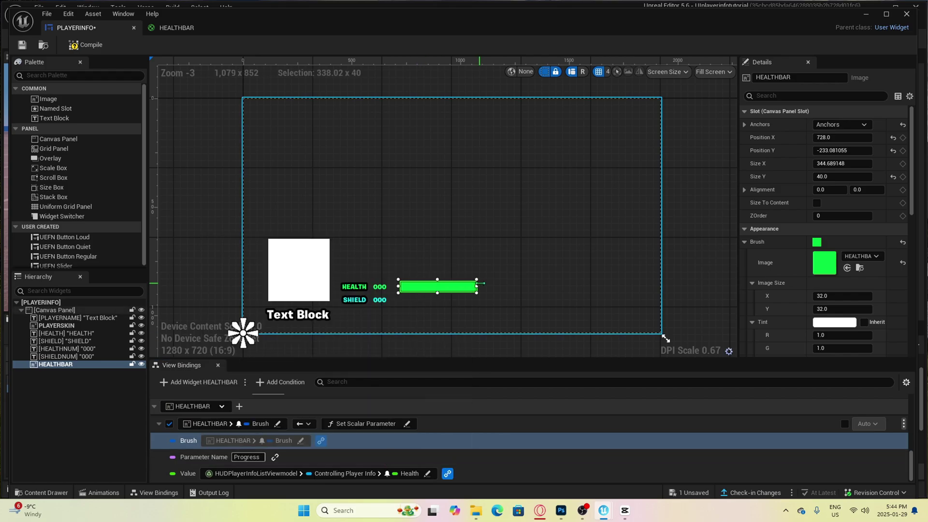
pyautogui.click(470, 287)
pyautogui.click(477, 290)
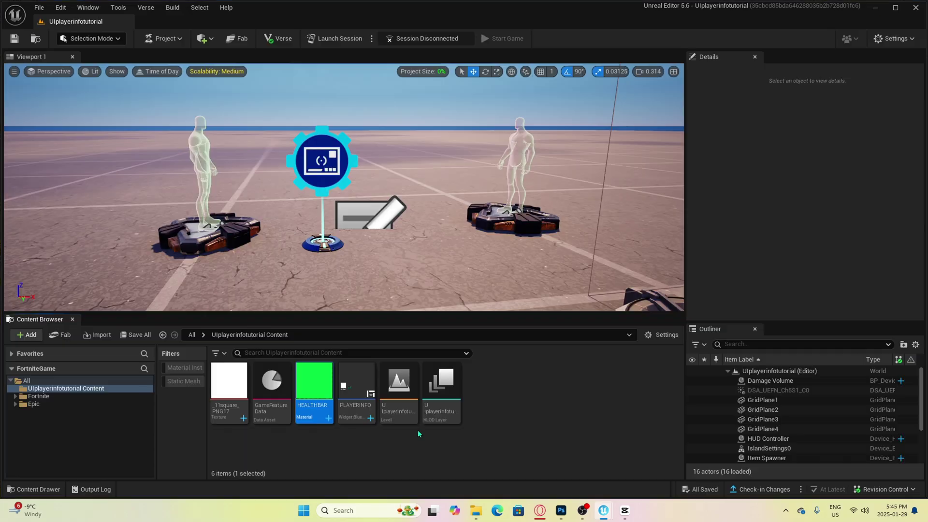
# - Duplicate the HEALTHBAR material and name the copy SHIELDBAR
pyautogui.rightClick(314, 392)
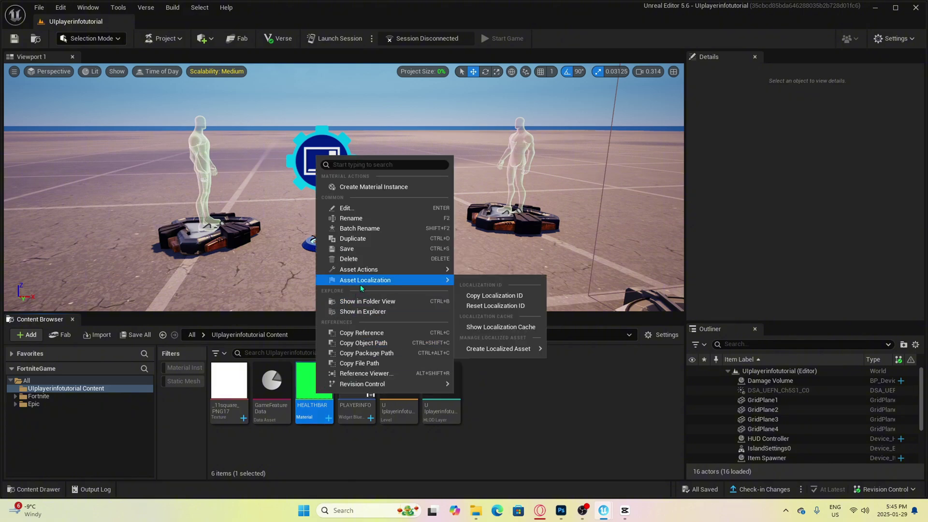
pyautogui.click(371, 239)
pyautogui.write('SHIELDBAR')
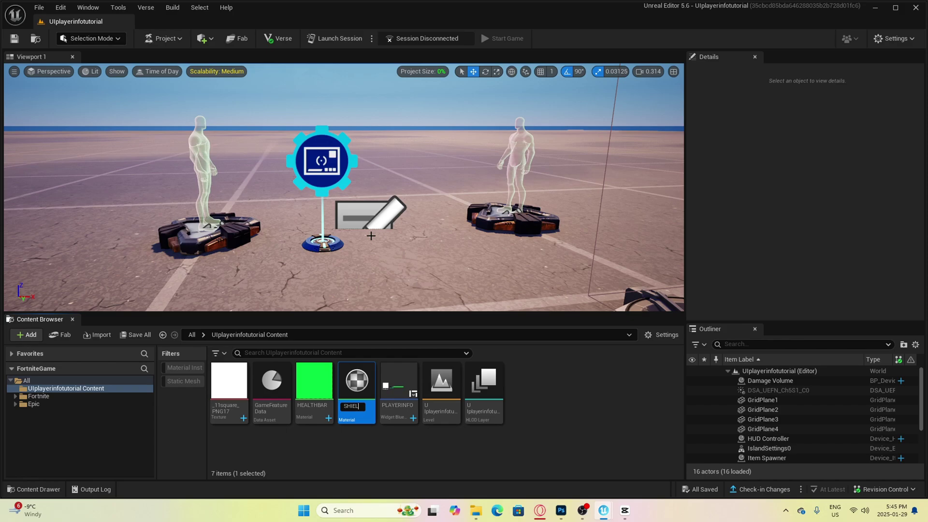
pyautogui.press('Return')
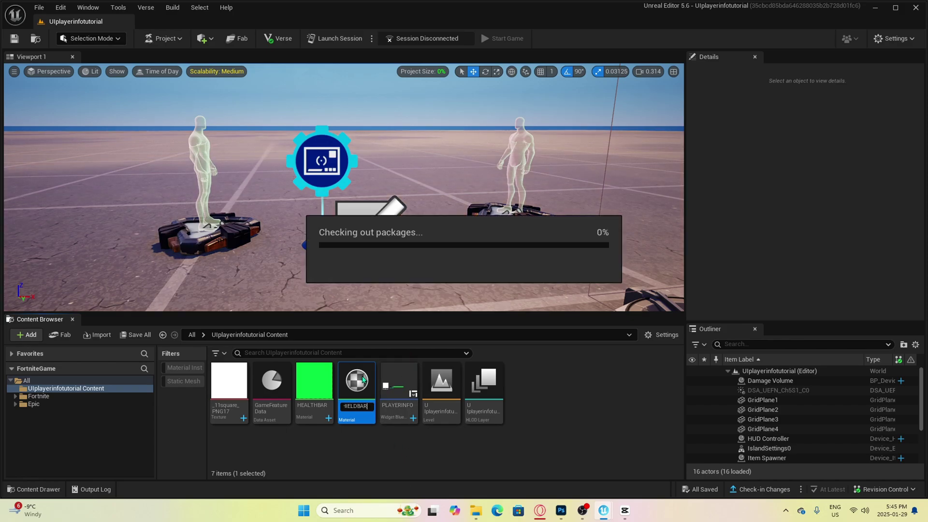
# - Change the SHIELDBAR material's colour constant to cyan (R 0, G 0.964319, B 1.0) and save the material
pyautogui.doubleClick(356, 384)
pyautogui.moveTo(405, 385); pyautogui.dragTo(376, 145, button='right')
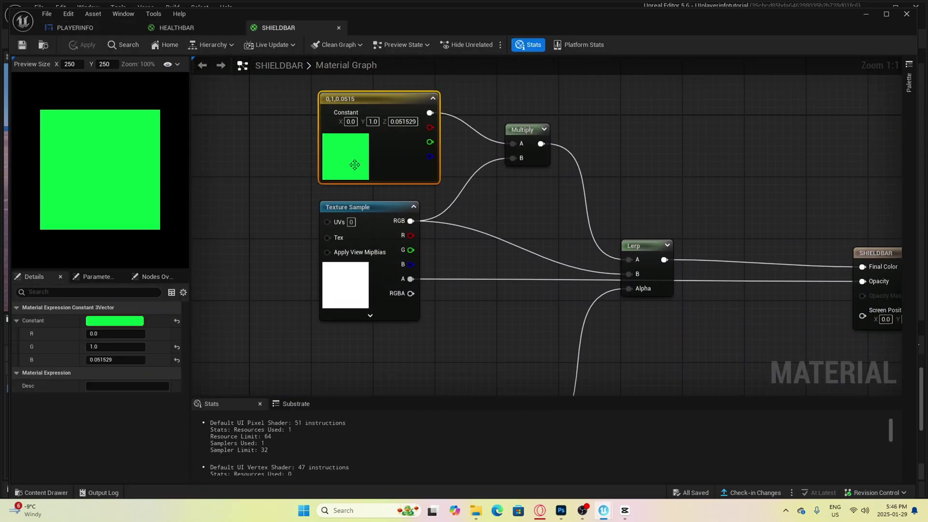
pyautogui.doubleClick(377, 145)
pyautogui.click(367, 248)
pyautogui.click(492, 405)
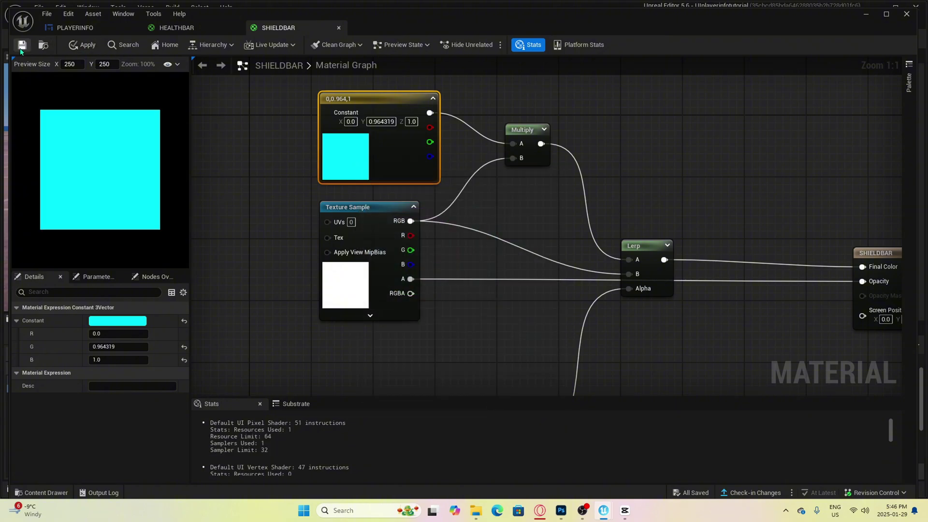
pyautogui.click(22, 45)
# - Place the SHIELDBAR material as an image in the PLAYERINFO canvas, just below the health bar and beside the shield number
pyautogui.click(866, 14)
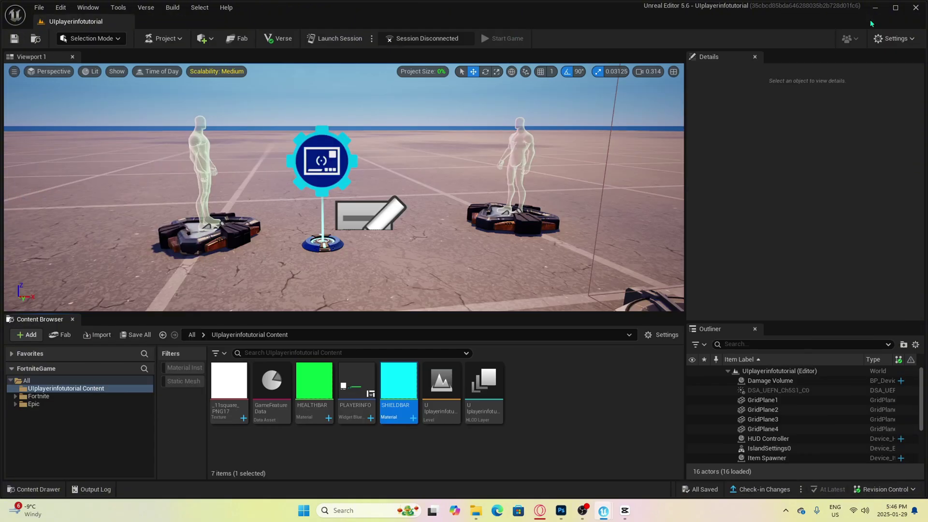
pyautogui.doubleClick(351, 383)
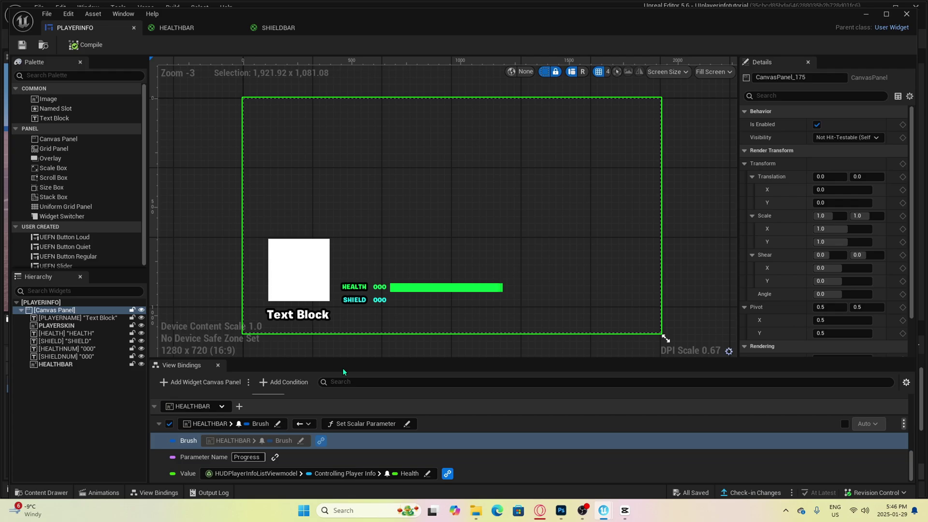
pyautogui.click(41, 492)
pyautogui.moveTo(413, 379); pyautogui.dragTo(392, 296)
# - Rename the new image widget SHIELDBAR and anchor it to the bottom-left corner of the canvas
pyautogui.click(795, 78)
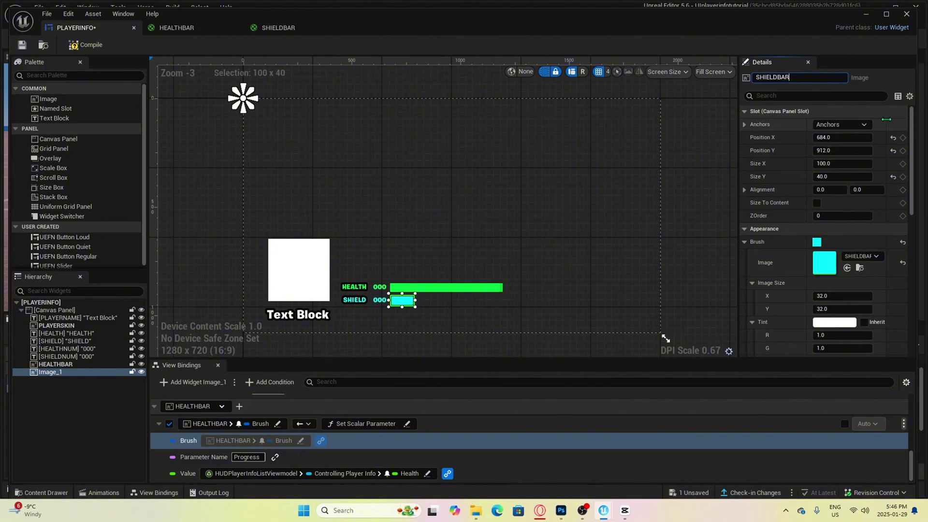
pyautogui.click(840, 124)
pyautogui.click(809, 215)
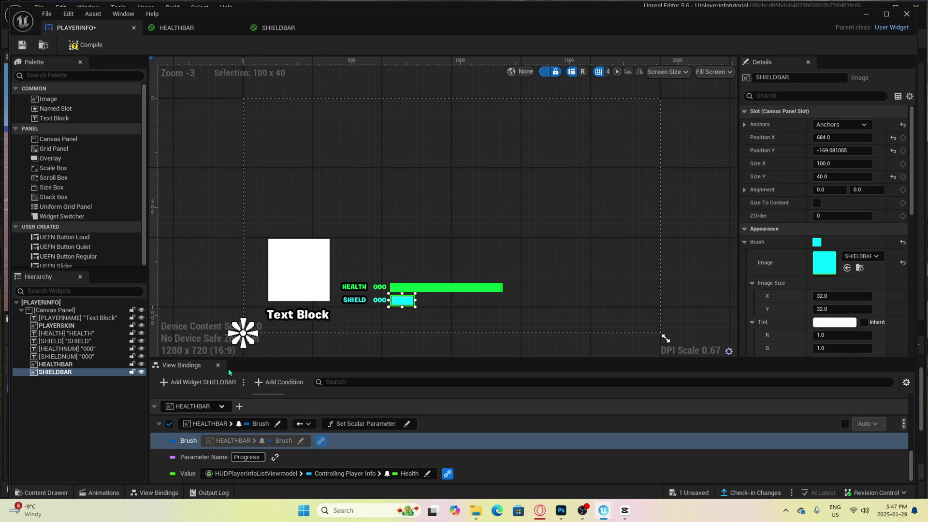
# - Add a view binding for the SHIELDBAR image and choose its Brush property as the target
pyautogui.click(200, 384)
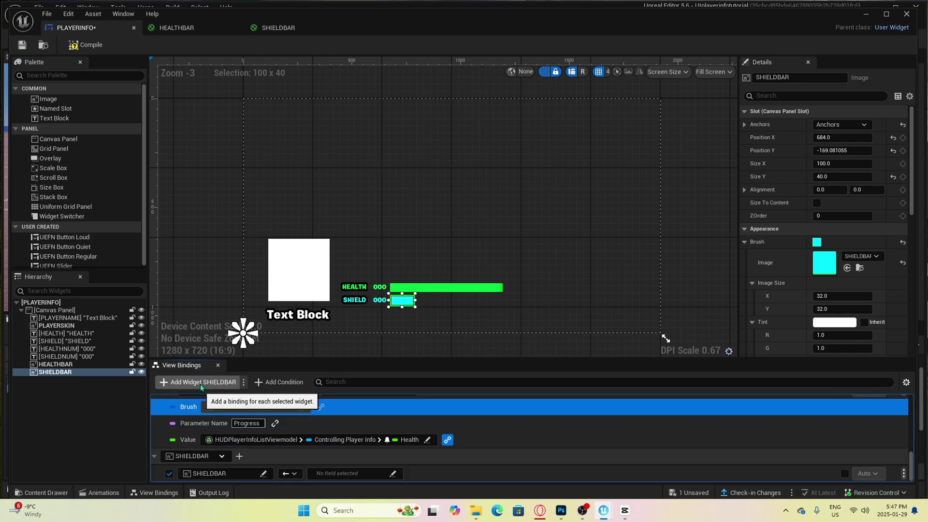
pyautogui.click(233, 474)
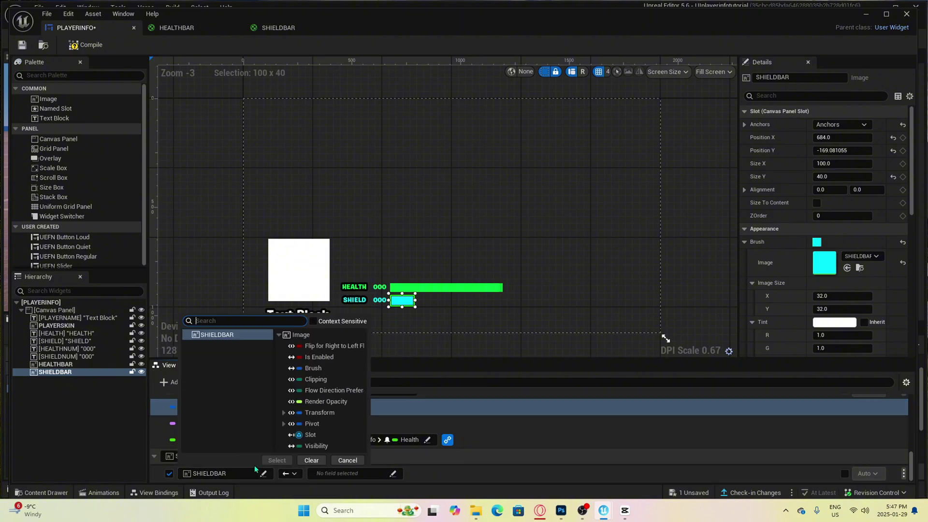
pyautogui.click(313, 368)
pyautogui.click(277, 460)
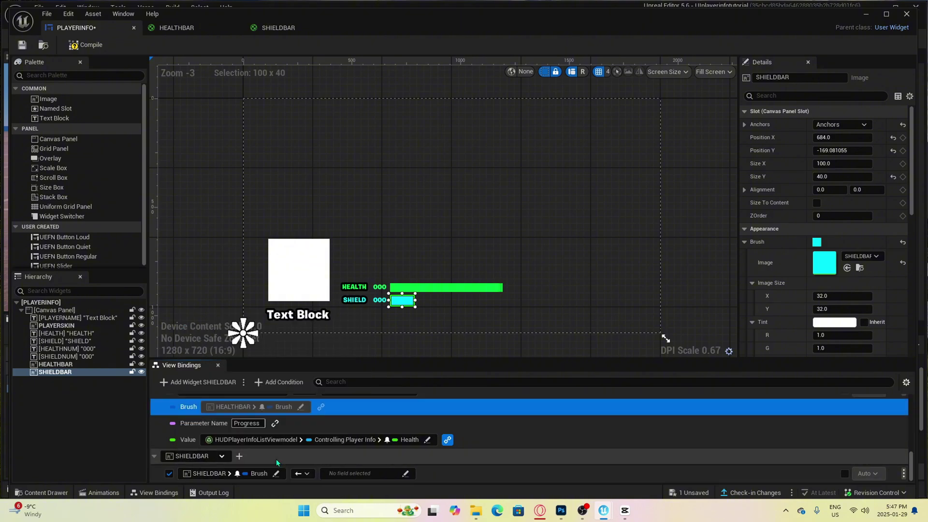
# - Use the Set Scalar Parameter conversion function as the source of the SHIELDBAR Brush binding
pyautogui.click(349, 473)
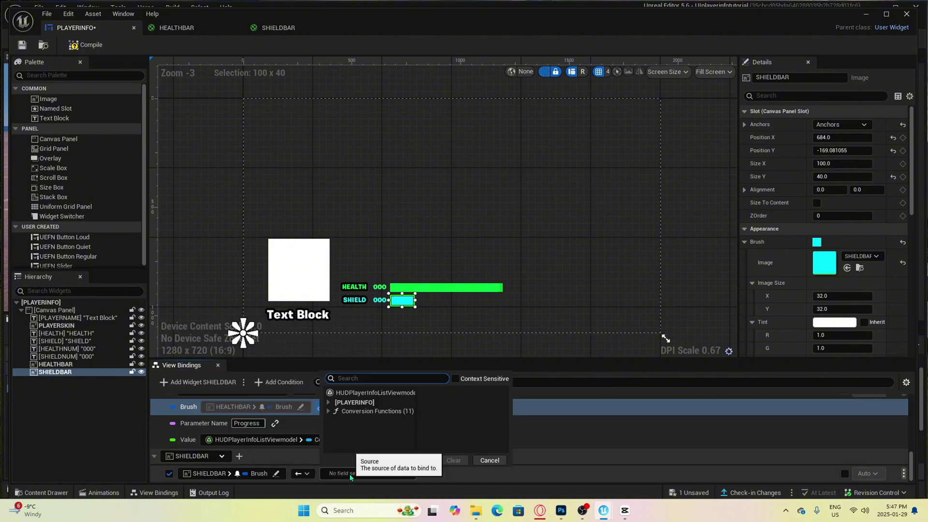
pyautogui.click(365, 412)
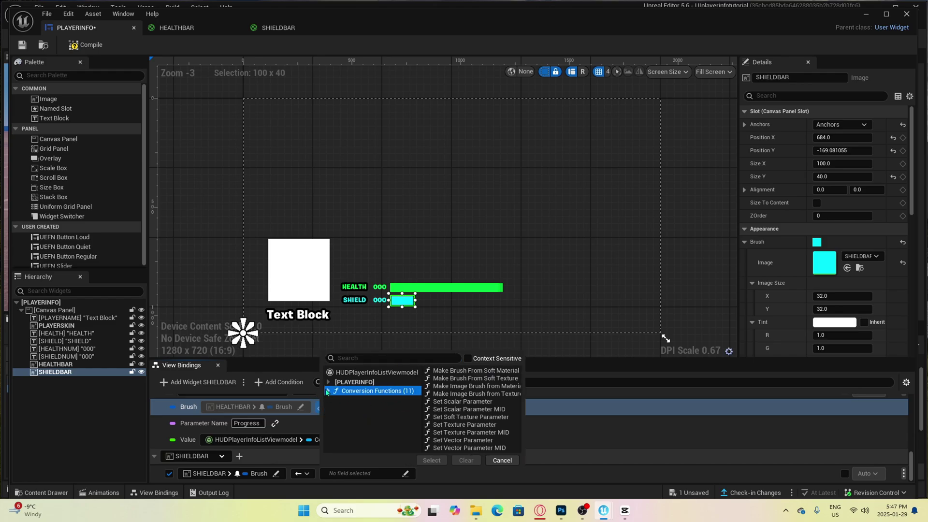
pyautogui.click(345, 401)
pyautogui.click(460, 404)
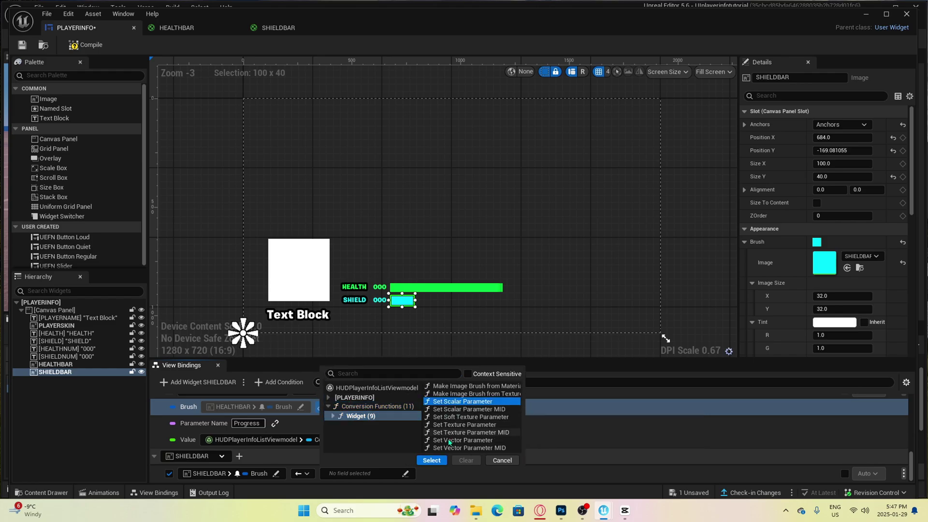
pyautogui.click(437, 457)
# - Set the SHIELDBAR binding's Parameter Name to Progress
pyautogui.scroll(-2, 437, 457)
pyautogui.scroll(-1, 435, 457)
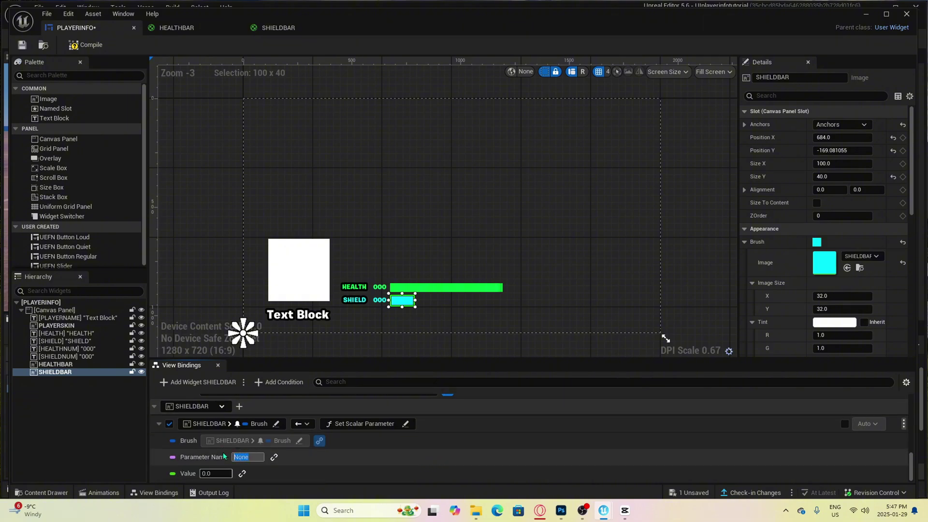
pyautogui.click(241, 473)
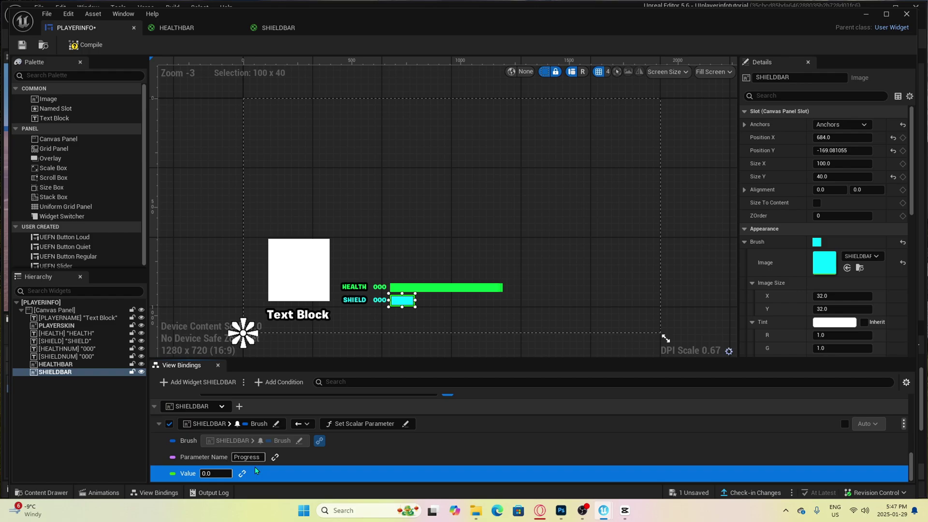
# - Bind the SHIELDBAR Value to HUDPlayerInfoListViewmodel > Controlling Player Info > Shield
pyautogui.click(235, 476)
pyautogui.click(257, 393)
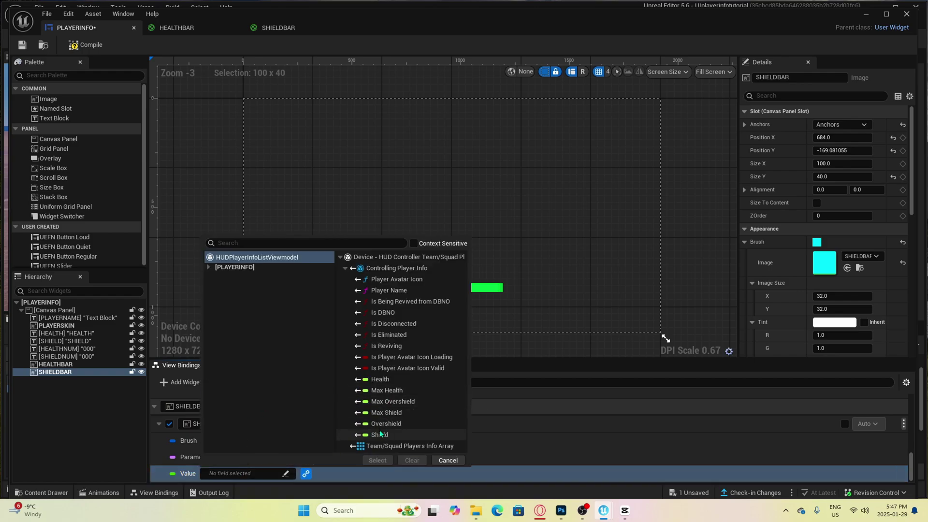
pyautogui.click(380, 434)
pyautogui.click(377, 460)
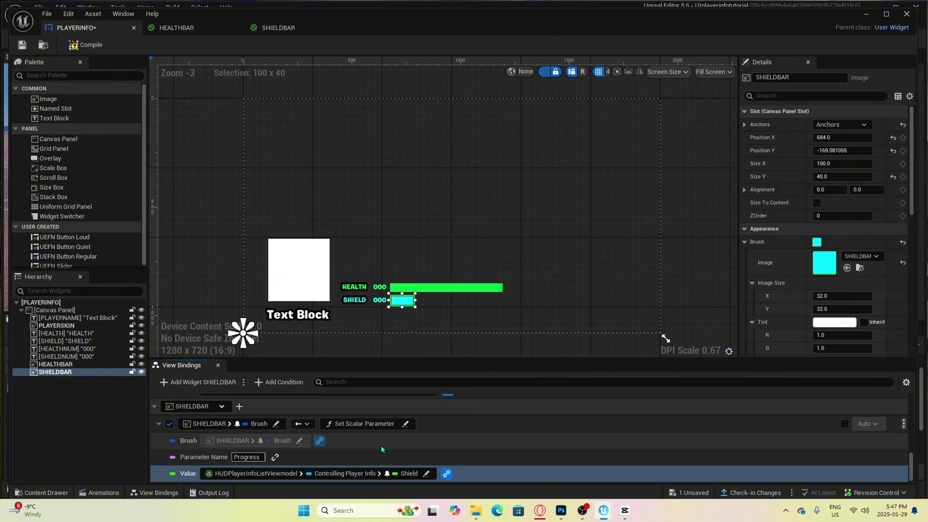
# - Save the PLAYERINFO widget and stretch the SHIELDBAR image to about the length of the health bar
pyautogui.click(24, 45)
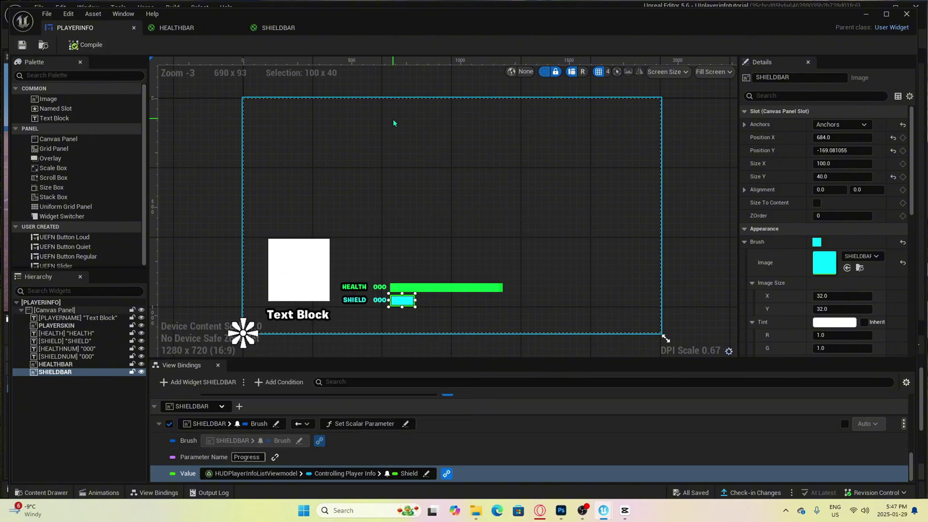
pyautogui.moveTo(415, 300); pyautogui.dragTo(504, 313)
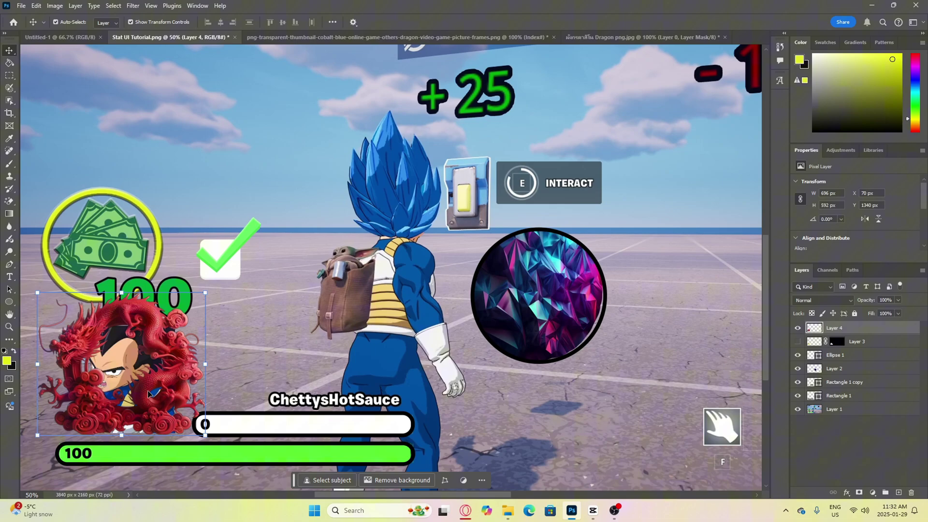
# - In Photoshop, reposition the red dragon frame around the avatar and enlarge it to about 800 by 680 px
pyautogui.moveTo(148, 393); pyautogui.dragTo(139, 405)
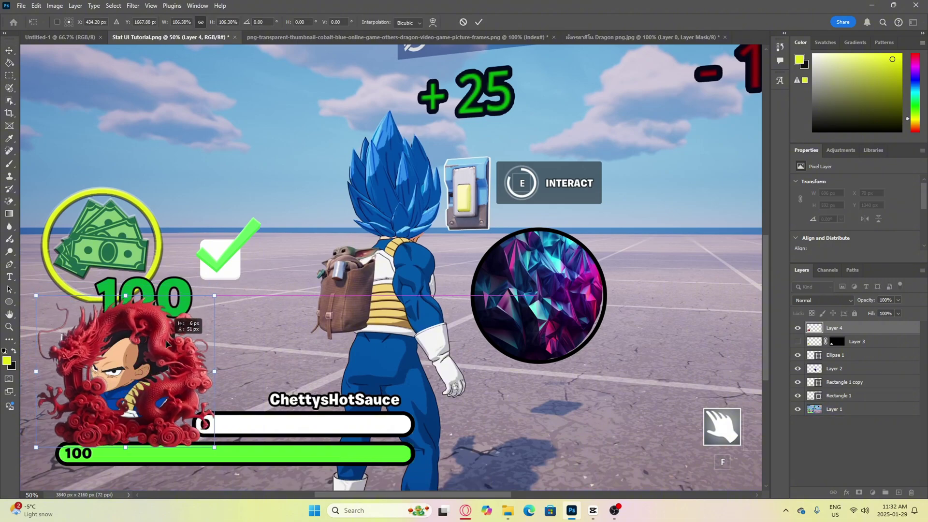
pyautogui.moveTo(197, 305); pyautogui.dragTo(213, 289)
pyautogui.press('Return')
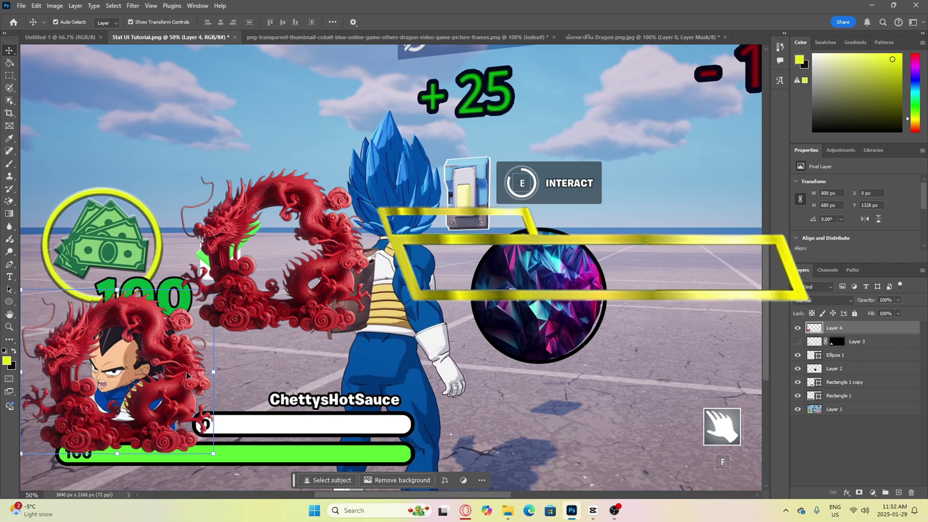
# - Nudge the red dragon frame slightly left and up so it surrounds the avatar portrait
pyautogui.hotkey('shift', 'Right')
pyautogui.hotkey('shift', 'Right')
pyautogui.hotkey('shift', 'Right')
pyautogui.hotkey('shift', 'Left')
pyautogui.hotkey('shift', 'Left')
pyautogui.press('Left')
pyautogui.press('Left')
pyautogui.press('Left')
pyautogui.press('Left')
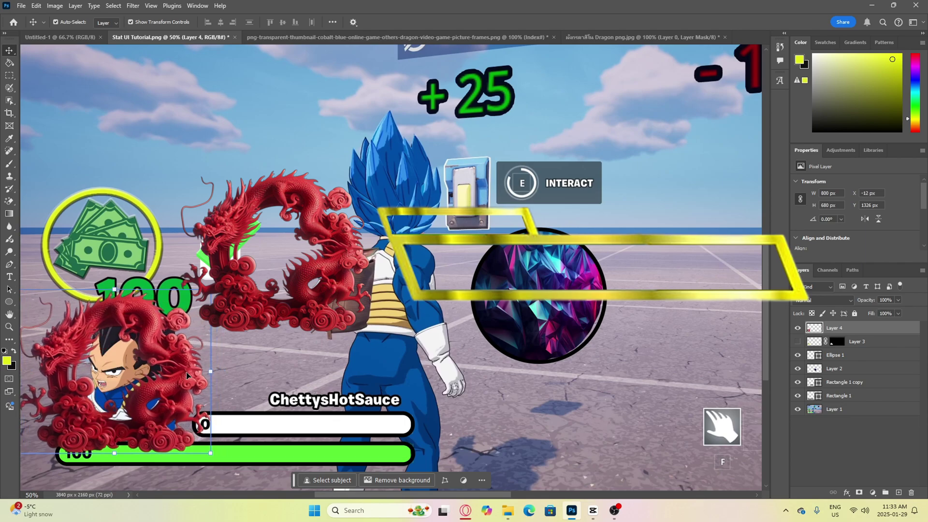
pyautogui.press('Up')
pyautogui.press('Up')
pyautogui.press('Up')
pyautogui.press('Up')
pyautogui.press('Up')
pyautogui.press('Up')
# - Undo the last two changes in the Stat UI Tutorial document
pyautogui.click(274, 469)
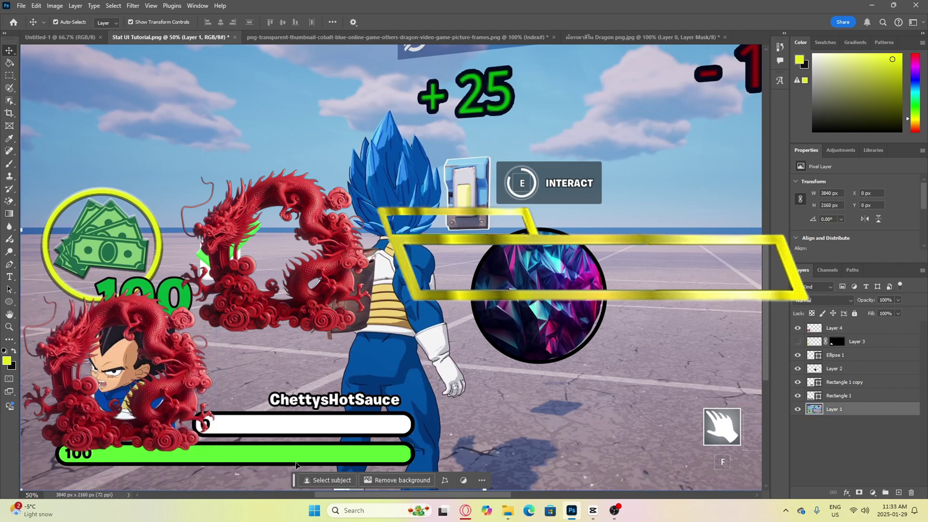
pyautogui.hotkey('ctrl', 'z')
pyautogui.hotkey('ctrl', 'z')
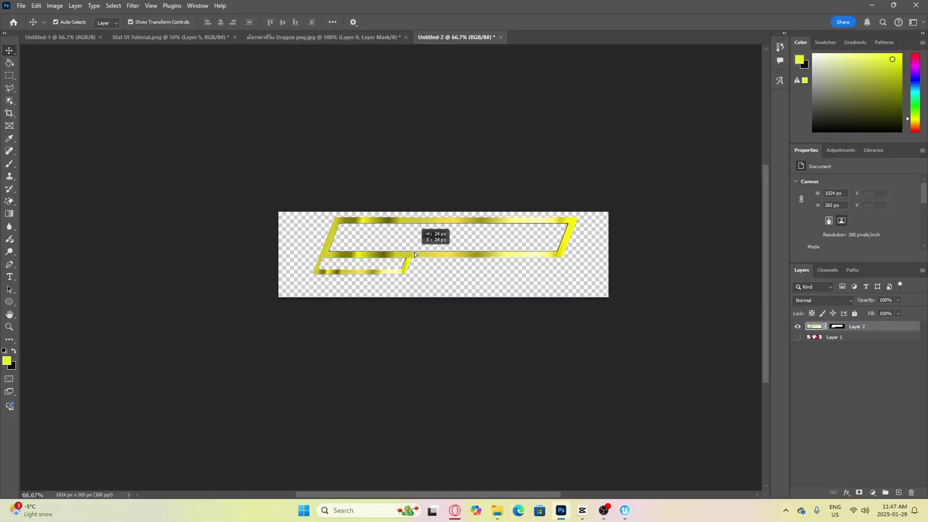
# - Move the gold double-bar frame toward the middle of the 1024 by 265 px Untitled-2 document
pyautogui.moveTo(414, 254); pyautogui.dragTo(414, 265)
pyautogui.click(560, 512)
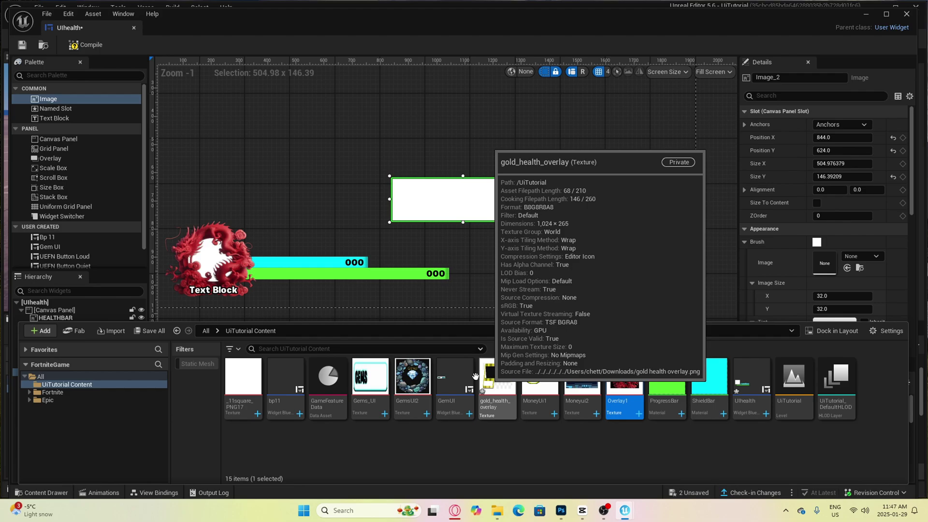
# - In the Unreal Editor UIhealth widget, assign the gold_health_overlay texture to Image_2 and move it over the shield and health bars
pyautogui.click(111, 331)
pyautogui.moveTo(120, 123)
pyautogui.mouseDown()
pyautogui.moveTo(465, 283)
pyautogui.moveTo(454, 212)
pyautogui.moveTo(528, 209)
pyautogui.mouseUp()
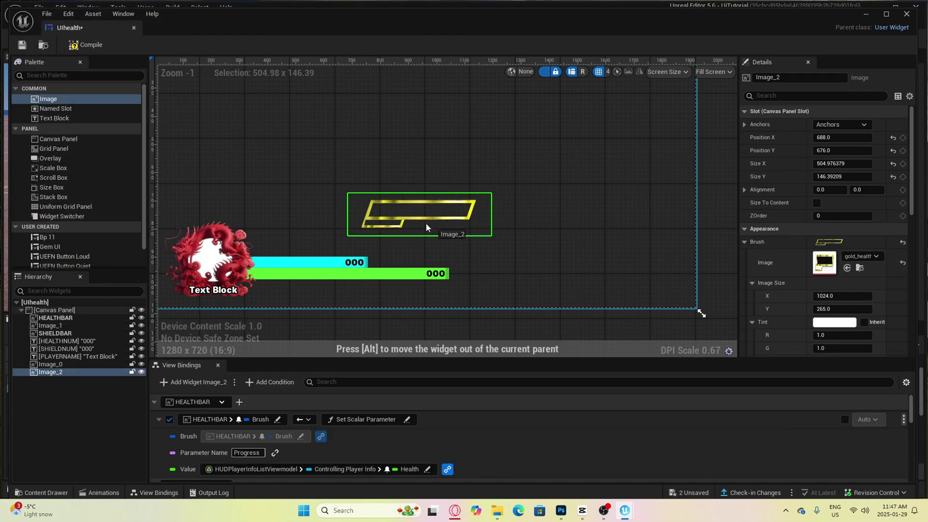
pyautogui.moveTo(425, 222)
pyautogui.mouseDown()
pyautogui.moveTo(280, 297)
pyautogui.moveTo(257, 292)
pyautogui.mouseUp()
pyautogui.click(205, 256)
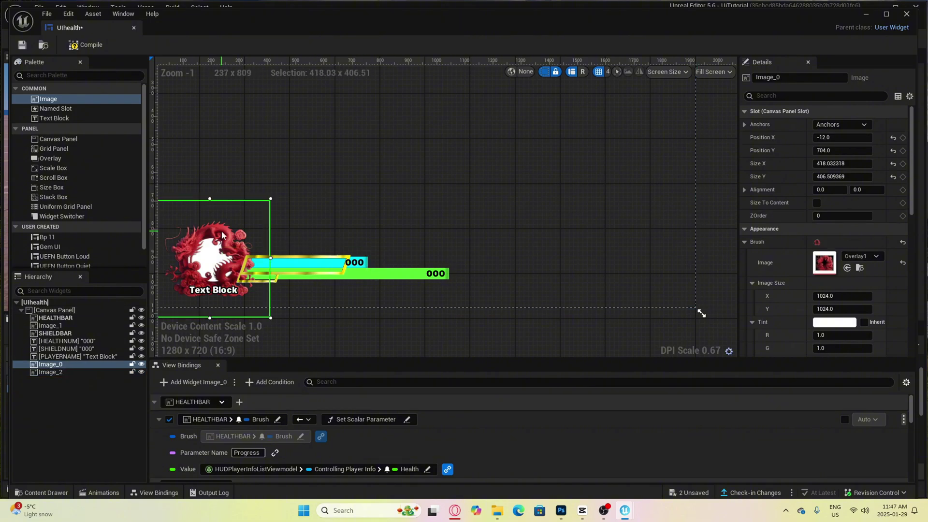
pyautogui.click(842, 215)
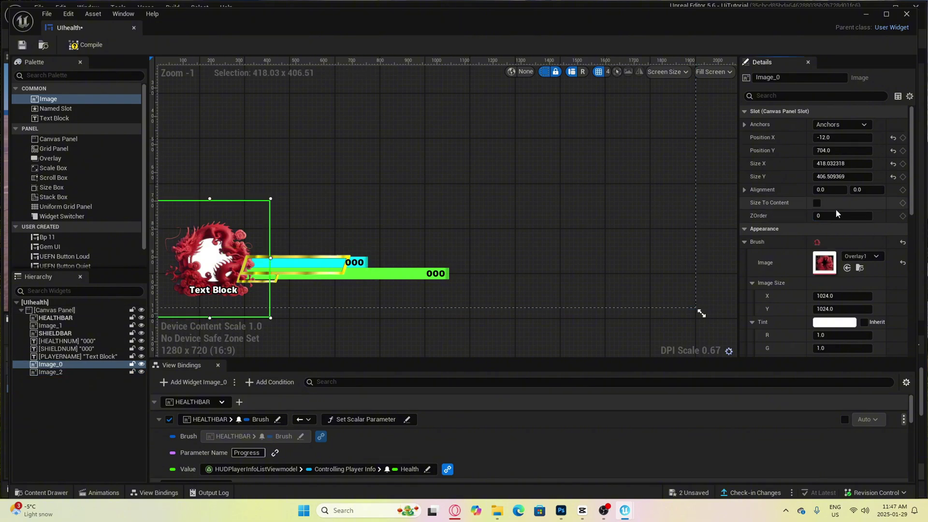
pyautogui.click(432, 257)
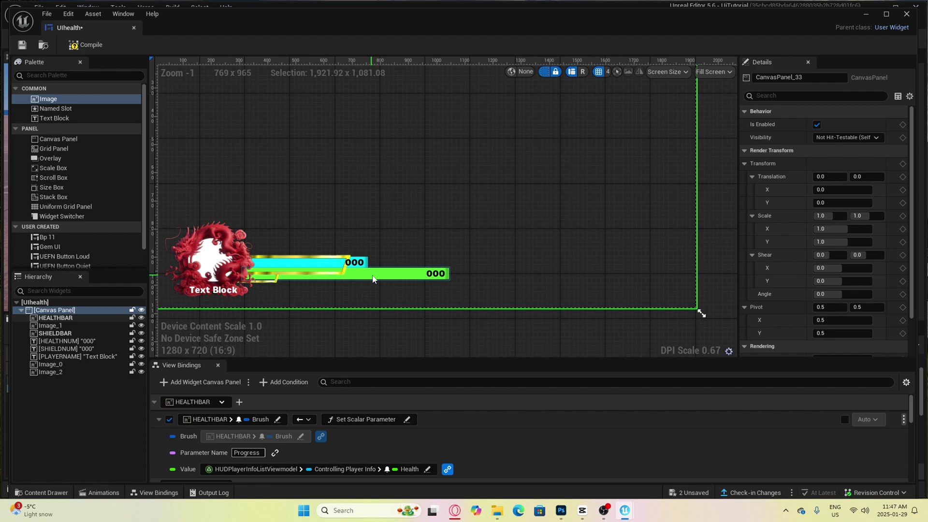
pyautogui.click(378, 276)
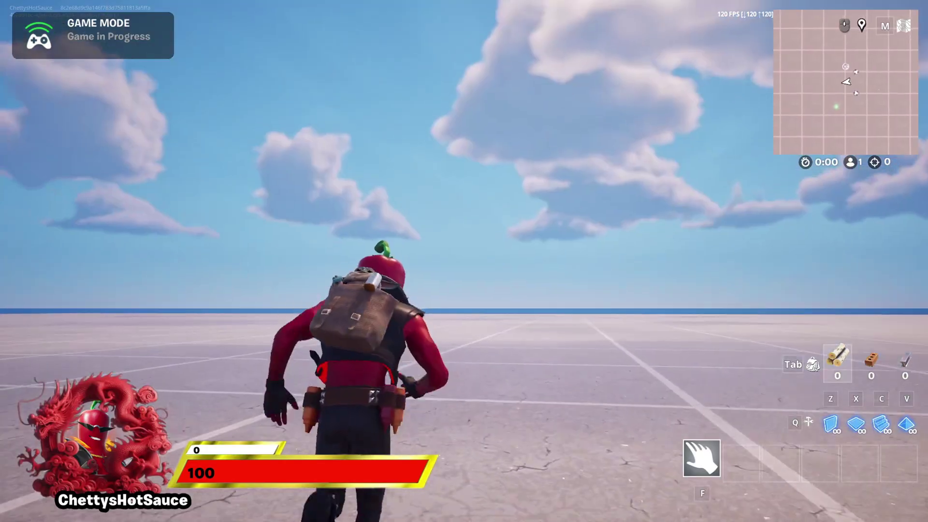
# - In the Fortnite playtest session, collect and drink shield potions from the item spawner to test the shield bar and number in the HUD
pyautogui.press('w')
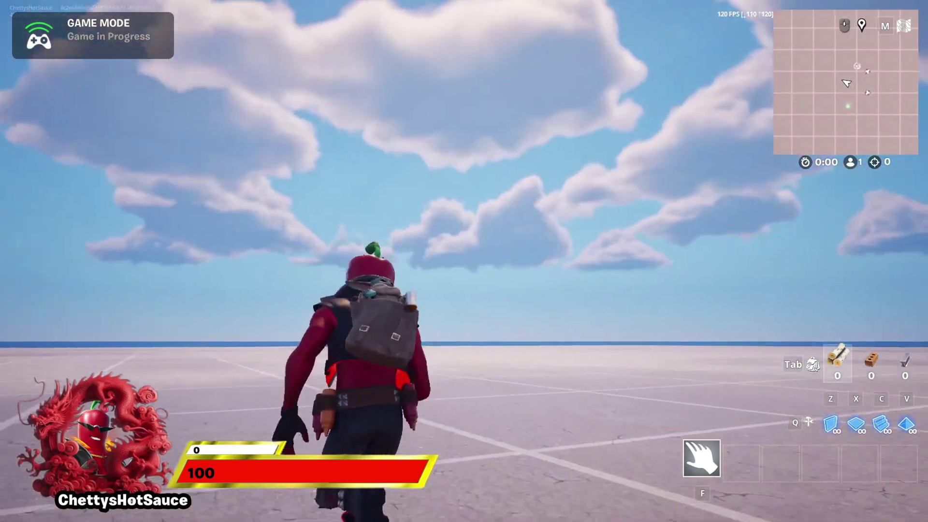
pyautogui.press('e')
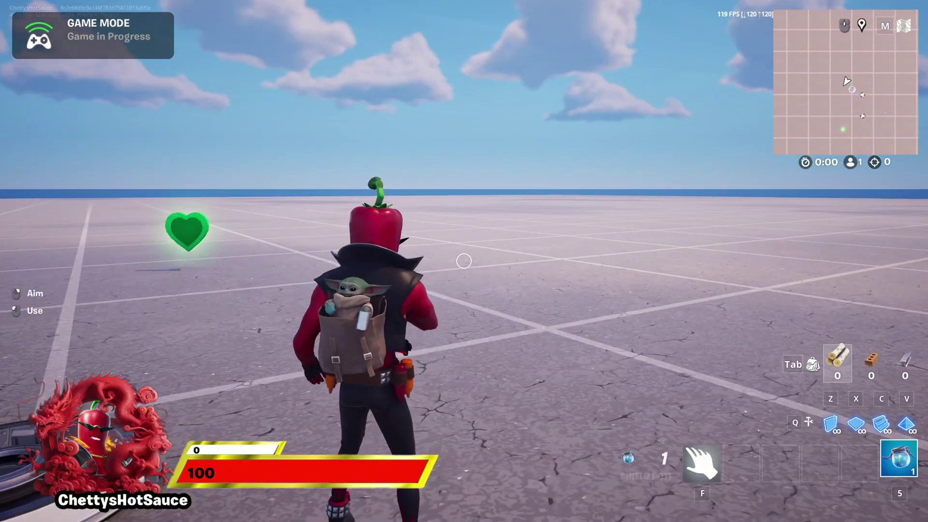
pyautogui.click(463, 261)
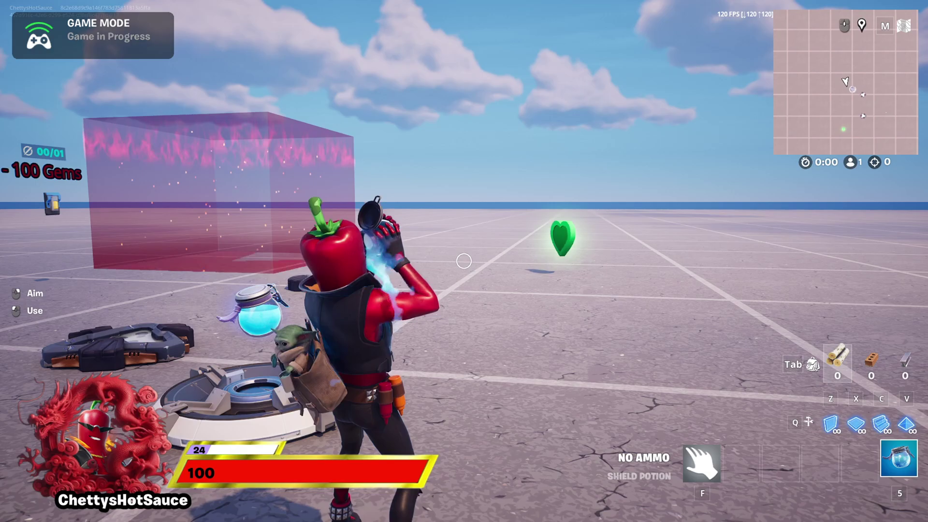
pyautogui.press('d')
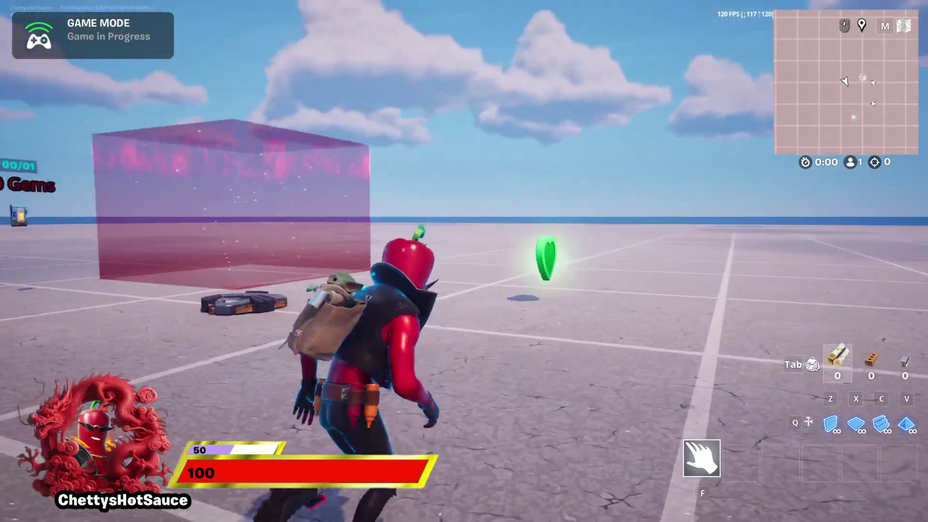
pyautogui.press('w')
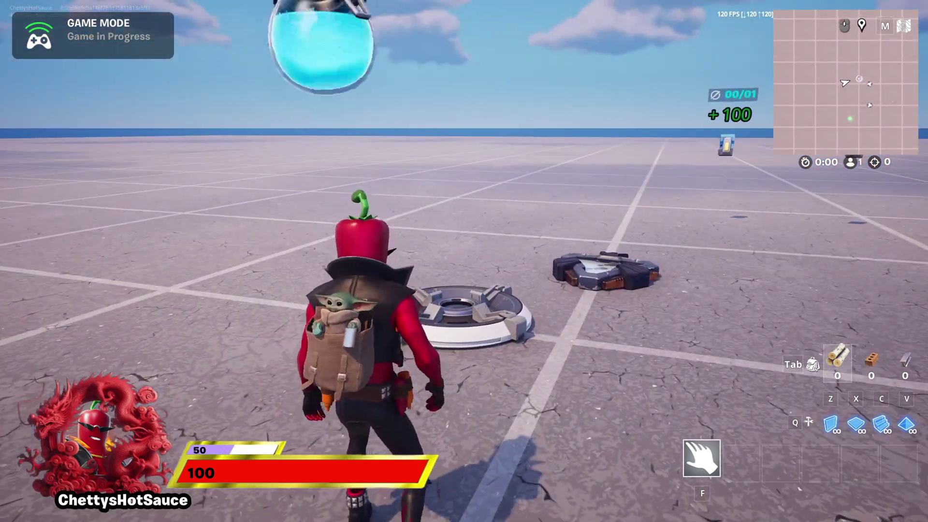
pyautogui.press('w')
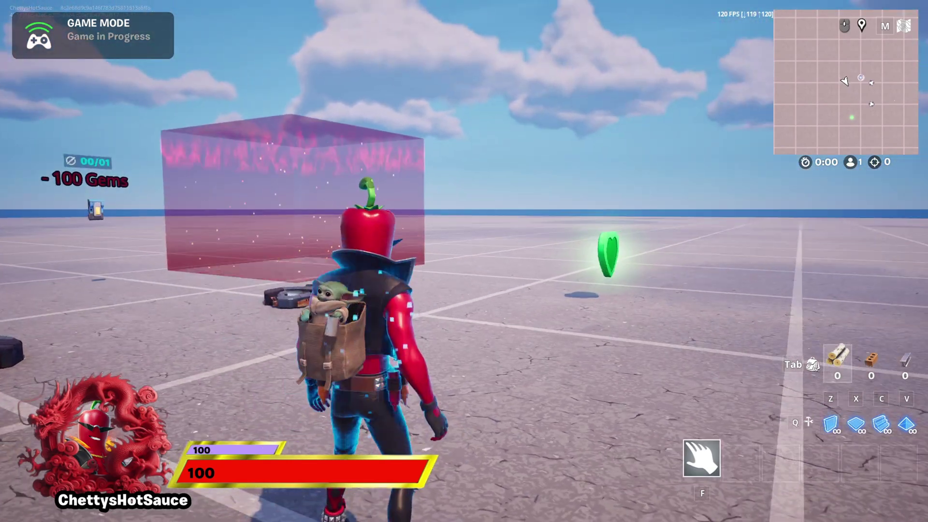
# - Walk the character into the red damage volume and back out to test how the HUD's shield bar responds to damage
pyautogui.press('w')
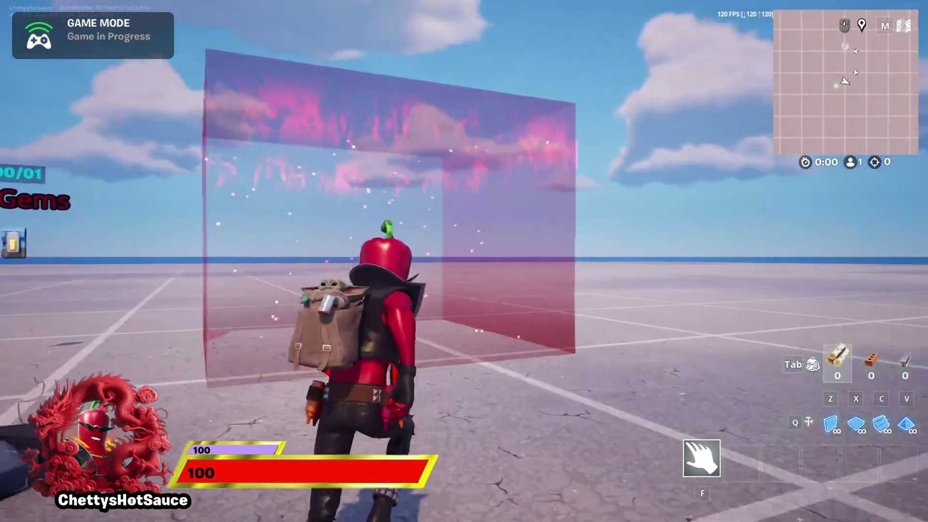
pyautogui.press('w')
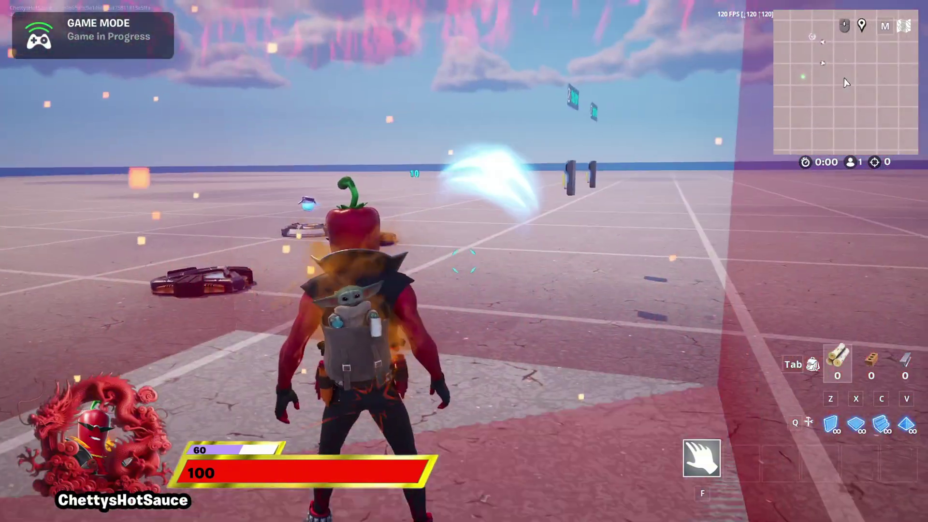
pyautogui.press('w')
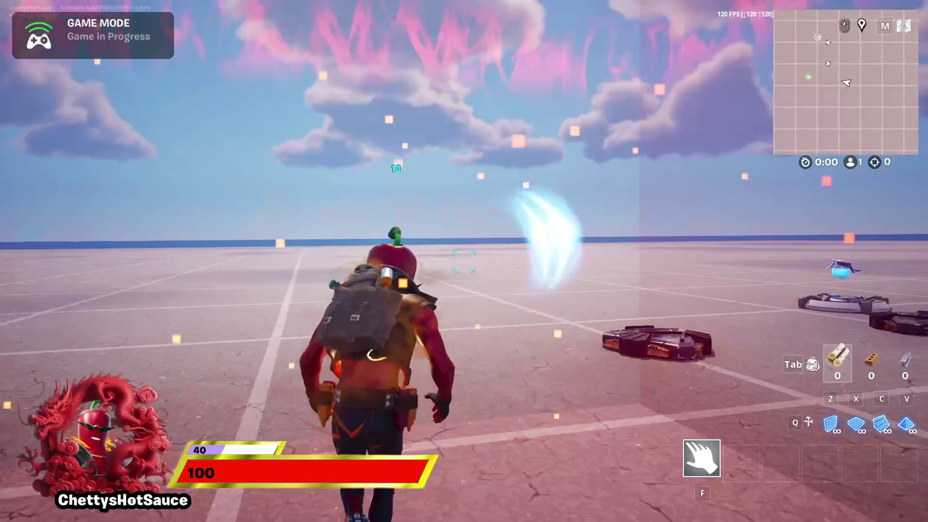
pyautogui.press('w')
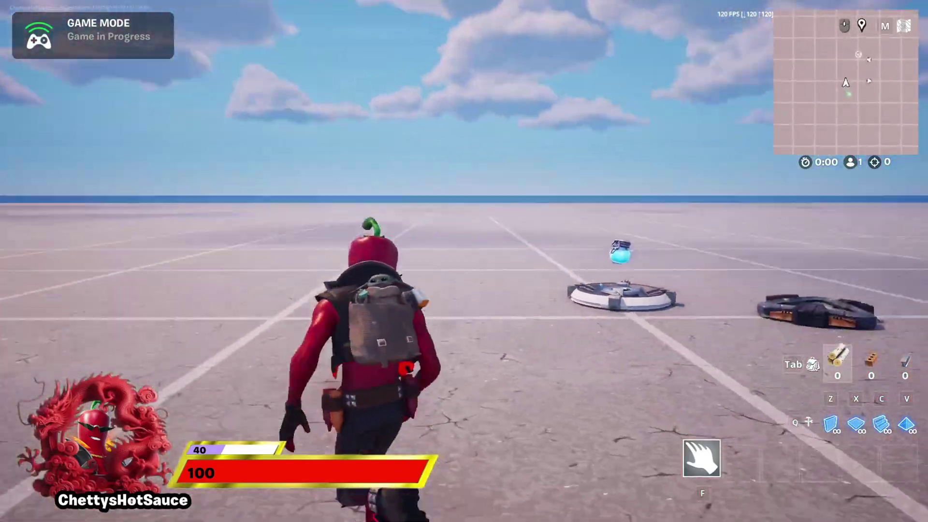